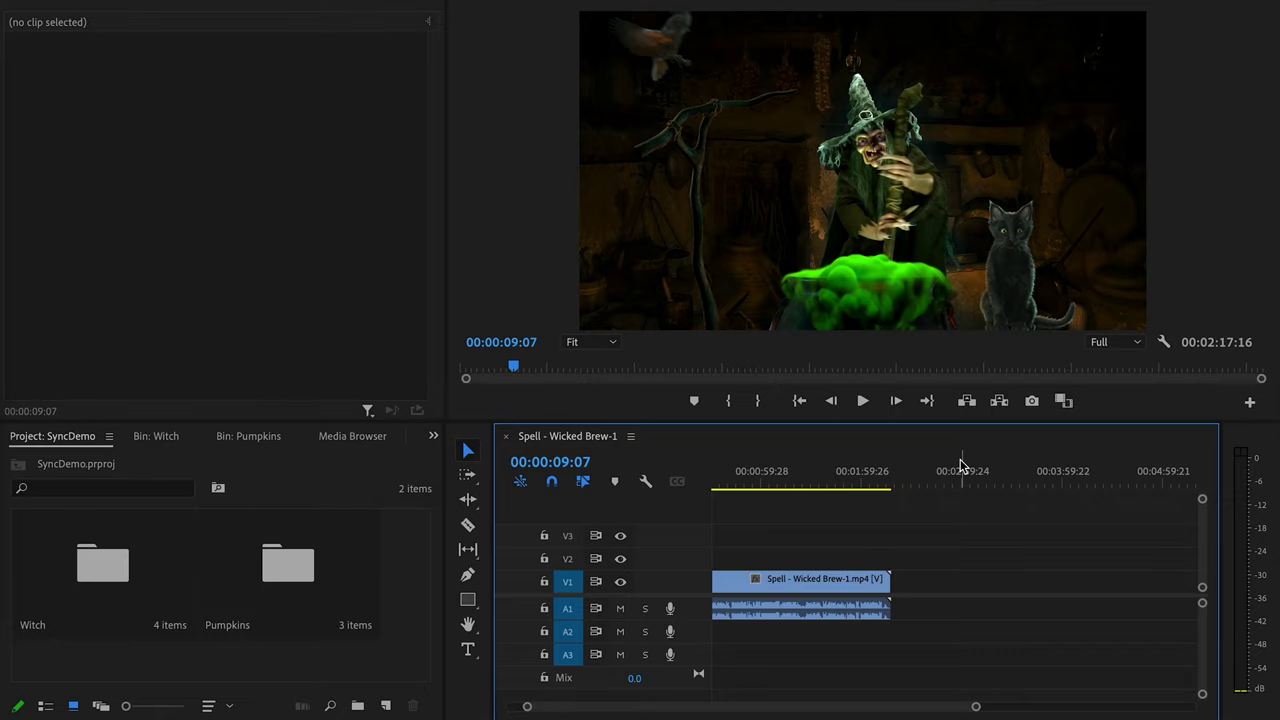
Replace the Wicked Brew clip in the sequence with Song - Witches Brew-4 from the Witch bin
{"action": "key", "text": "ctrl+z"}
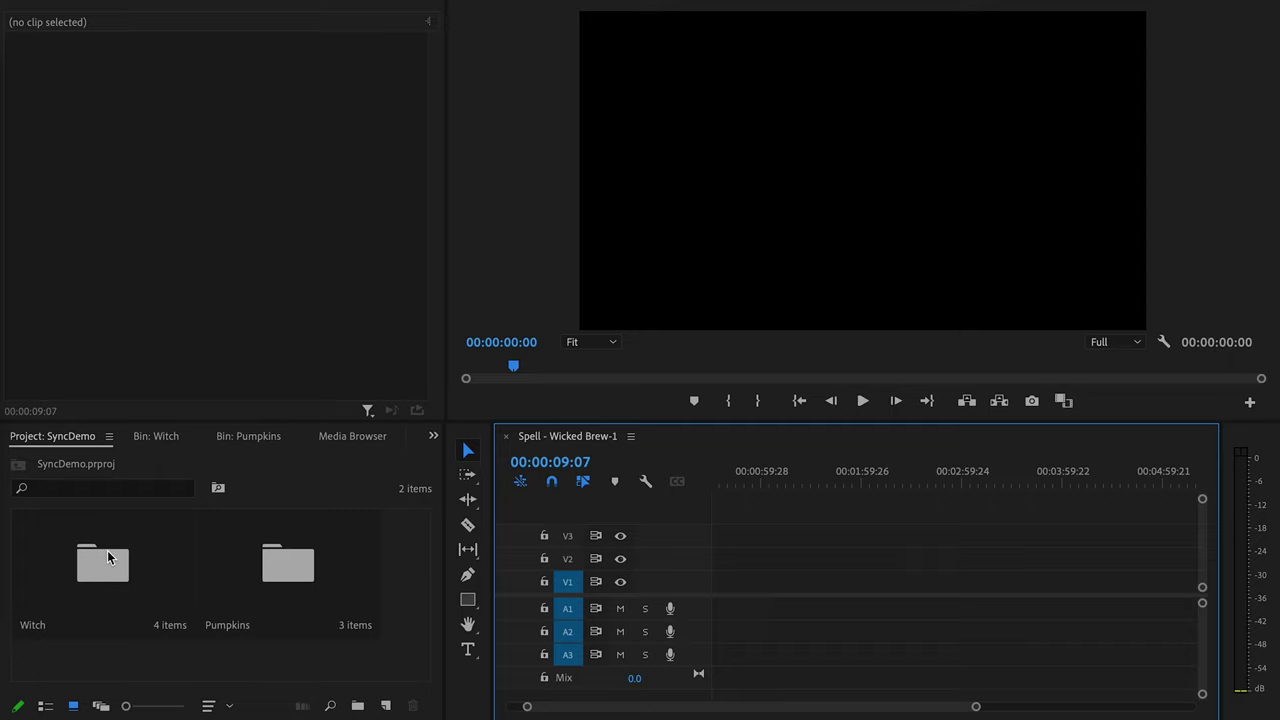
{"action": "double_click", "coordinate": [108, 558]}
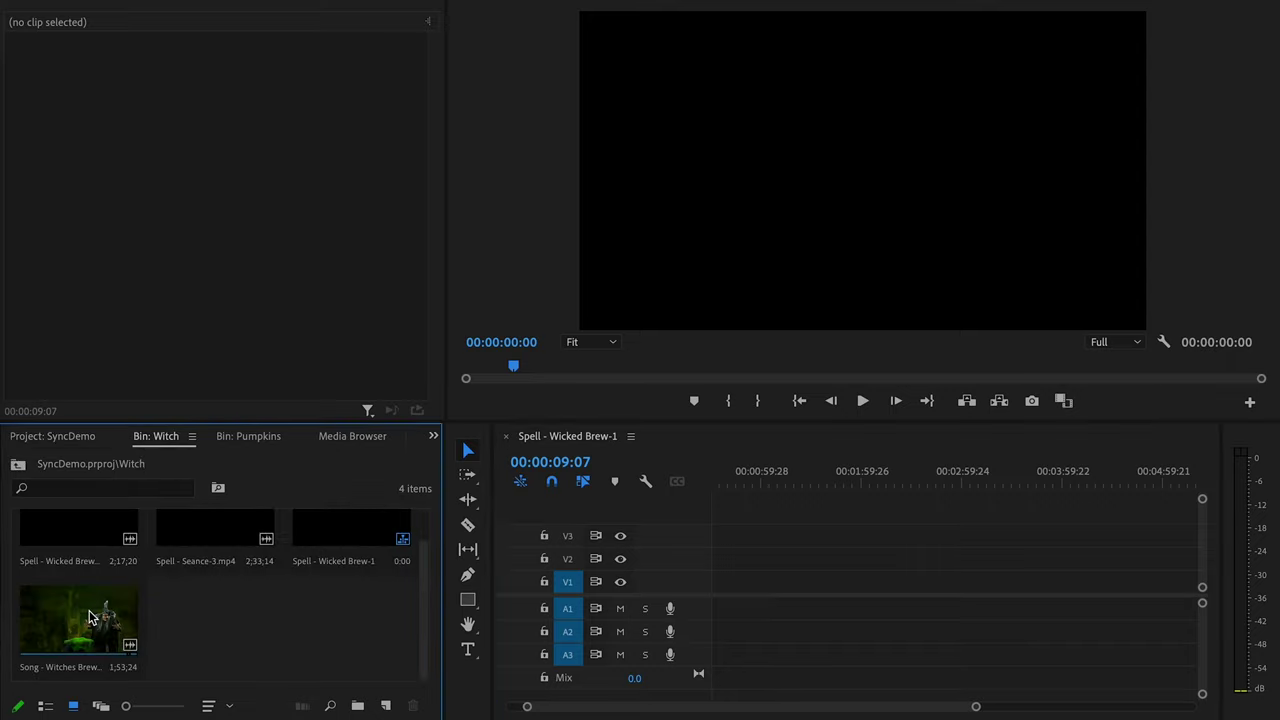
{"action": "left_click_drag", "start_coordinate": [88, 617], "coordinate": [700, 590]}
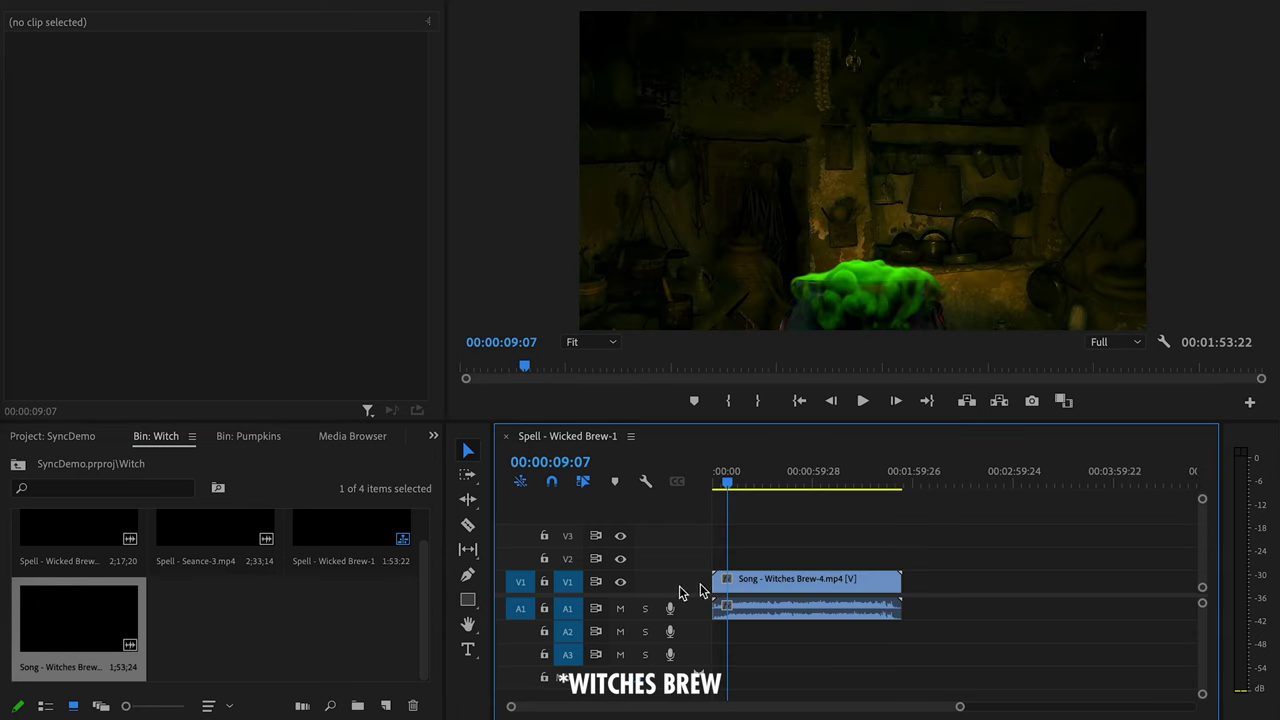
Add the JOLJ_TwasTheNight_Trio pumpkin clip from the Pumpkins bin onto V2/A2 after it
{"action": "left_click", "coordinate": [87, 438]}
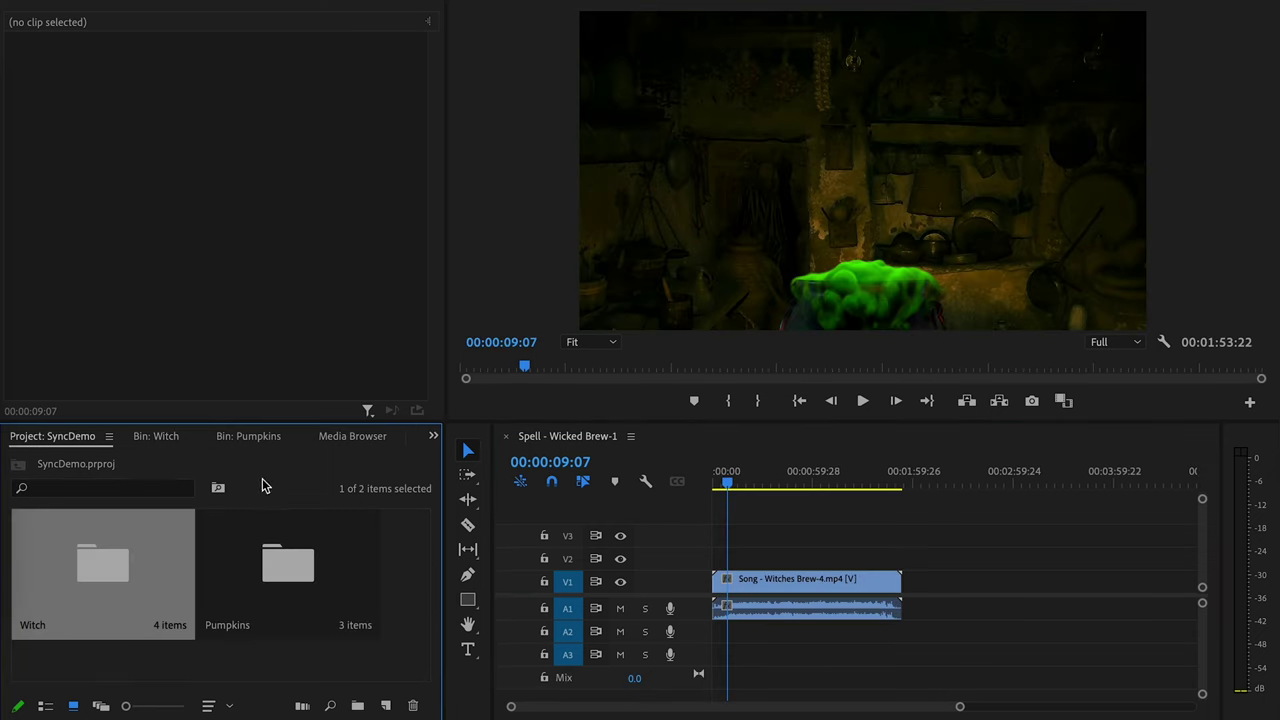
{"action": "double_click", "coordinate": [283, 558]}
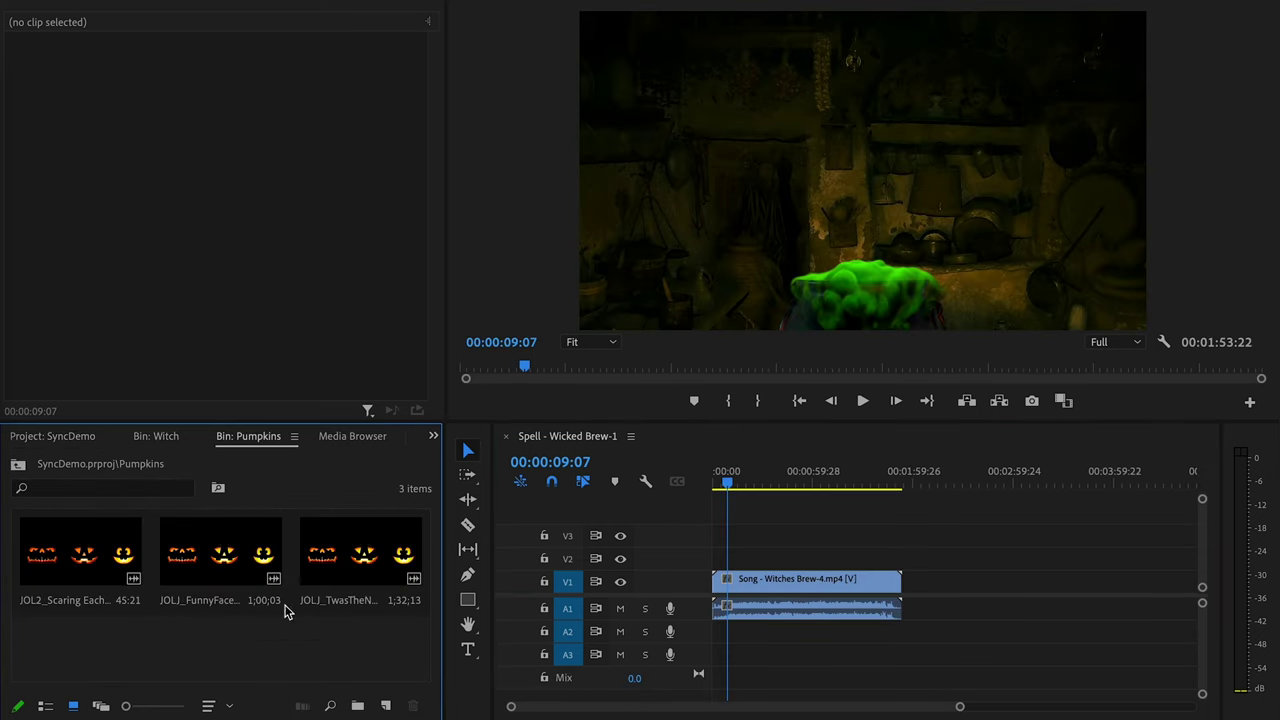
{"action": "left_click_drag", "start_coordinate": [362, 556], "coordinate": [913, 564]}
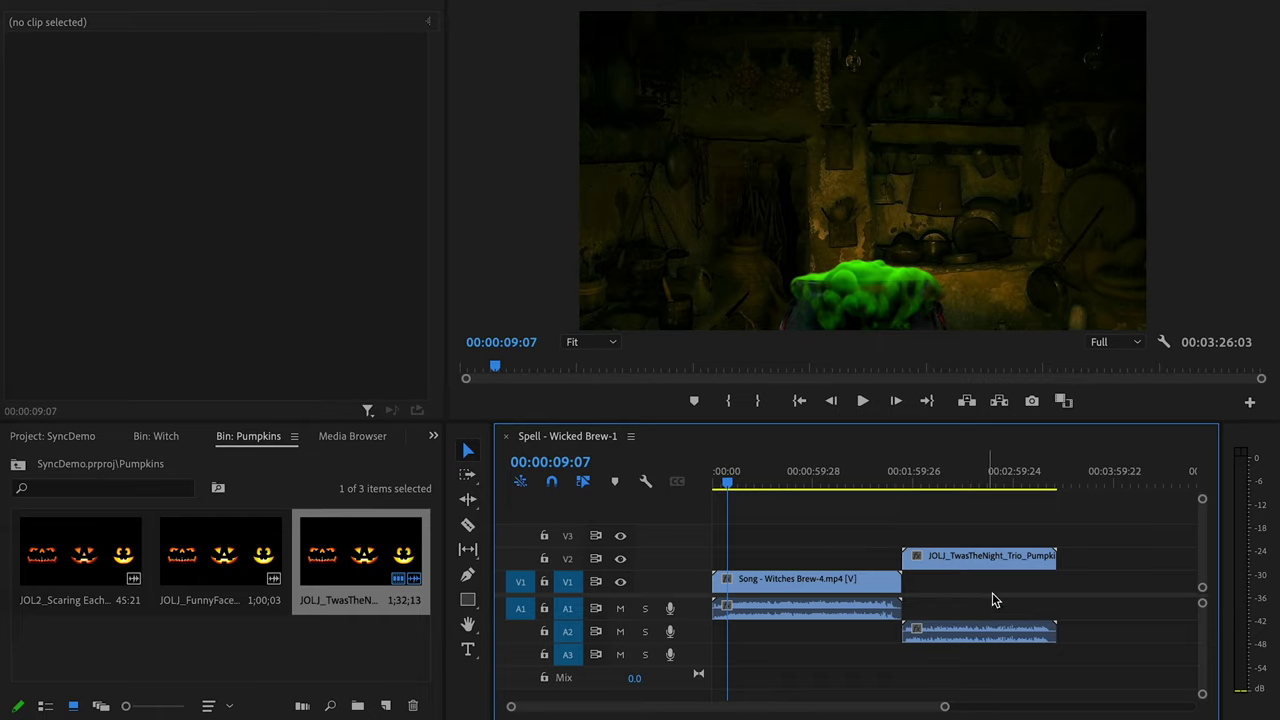
{"action": "scroll", "coordinate": [896, 557], "scroll_direction": "right", "scroll_amount": 5}
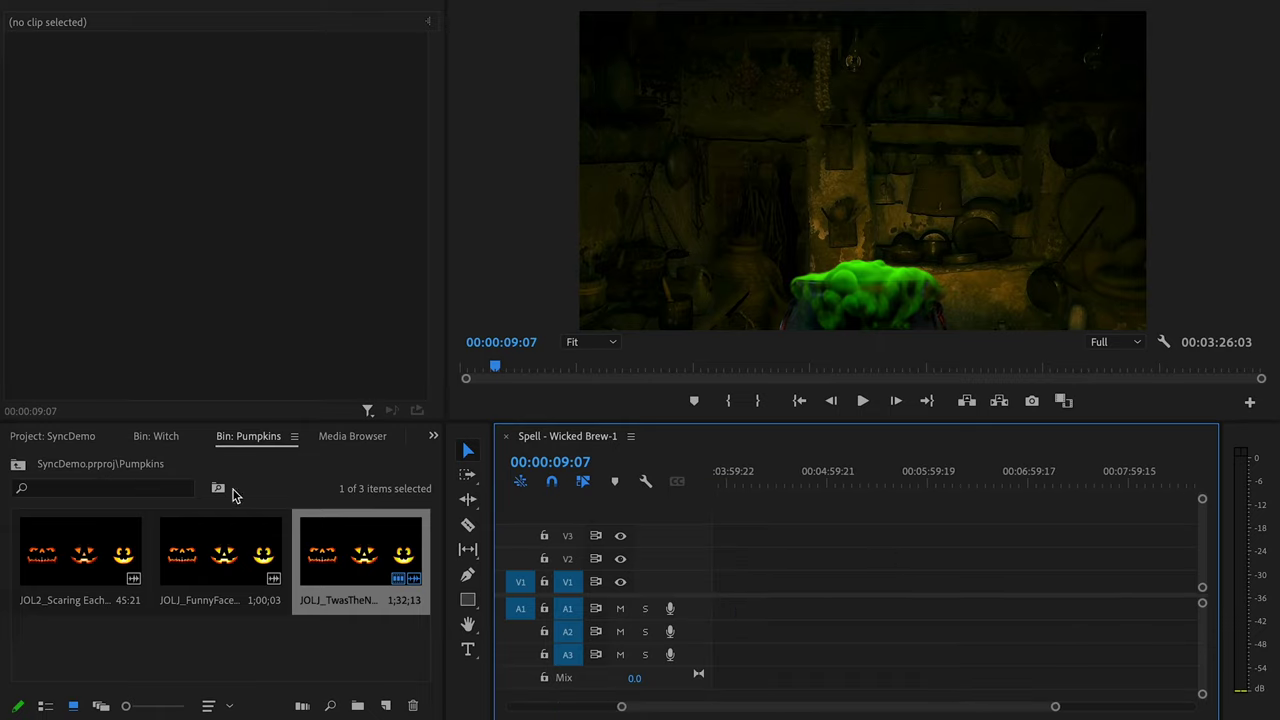
Place another Song - Witches Brew-4 from the Witch bin starting around 00:04:50:14
{"action": "left_click", "coordinate": [166, 440]}
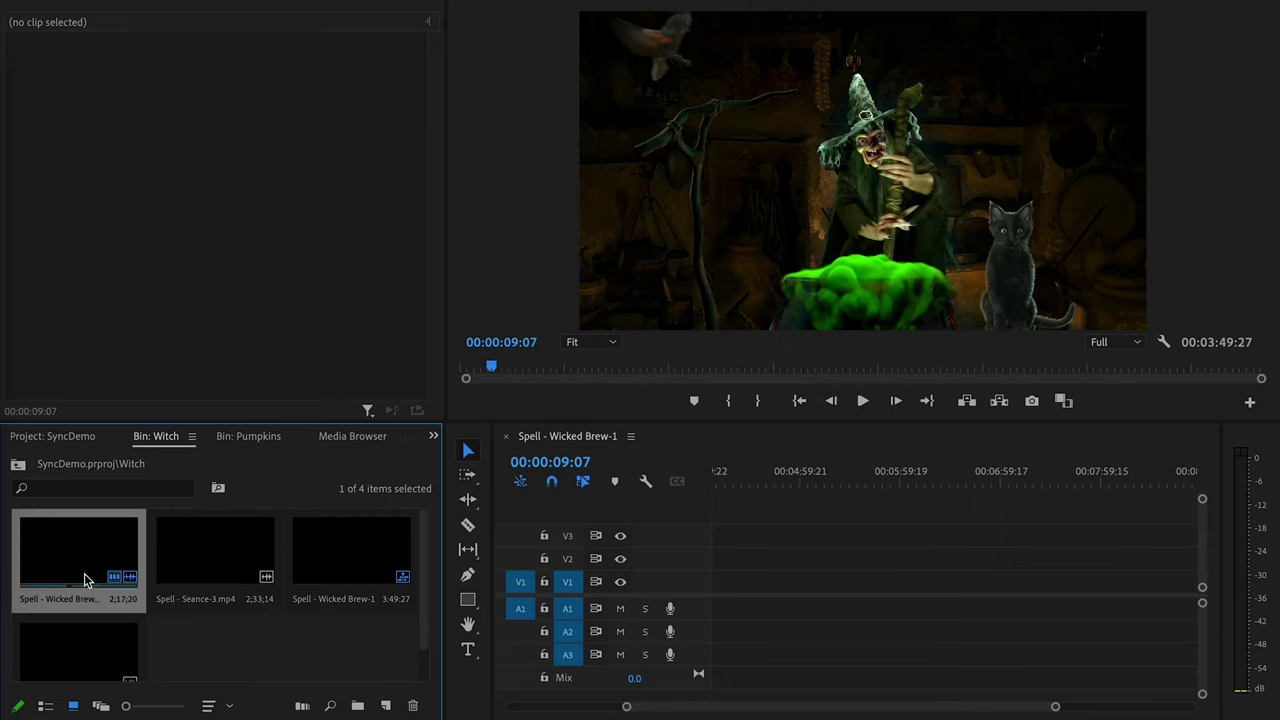
{"action": "scroll", "coordinate": [176, 605], "scroll_direction": "down", "scroll_amount": 1}
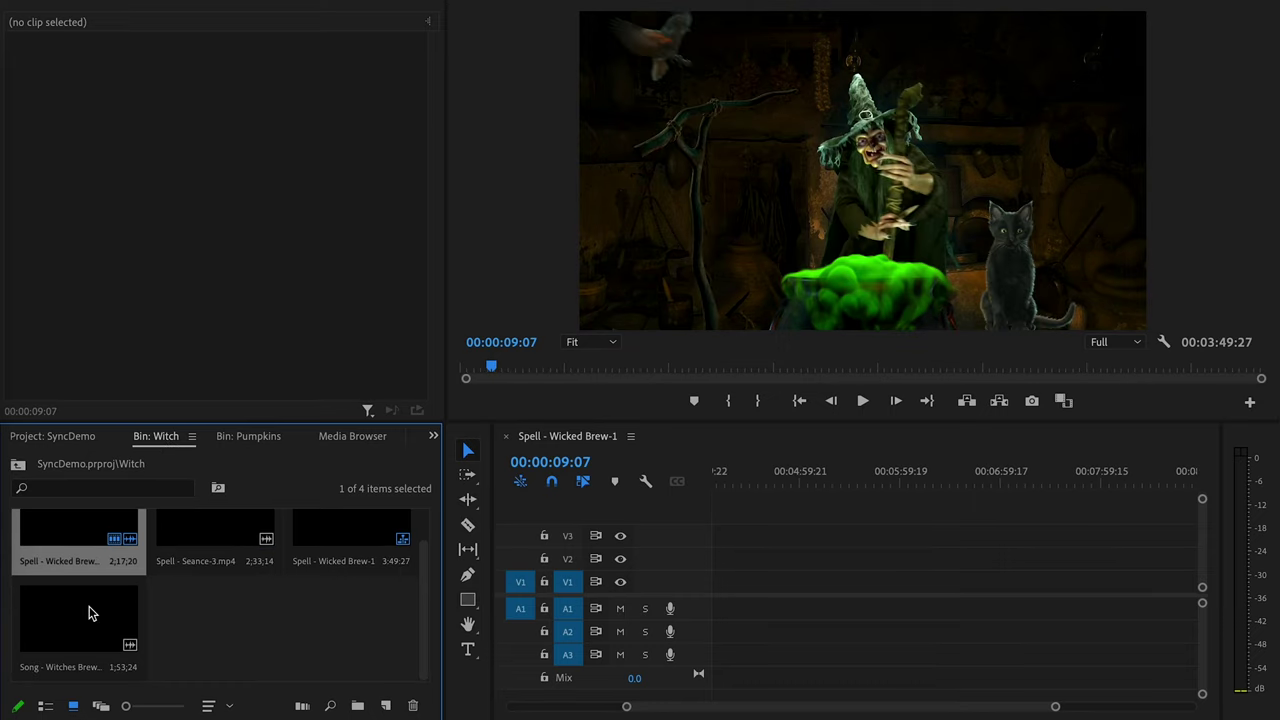
{"action": "left_click_drag", "start_coordinate": [88, 613], "coordinate": [784, 573]}
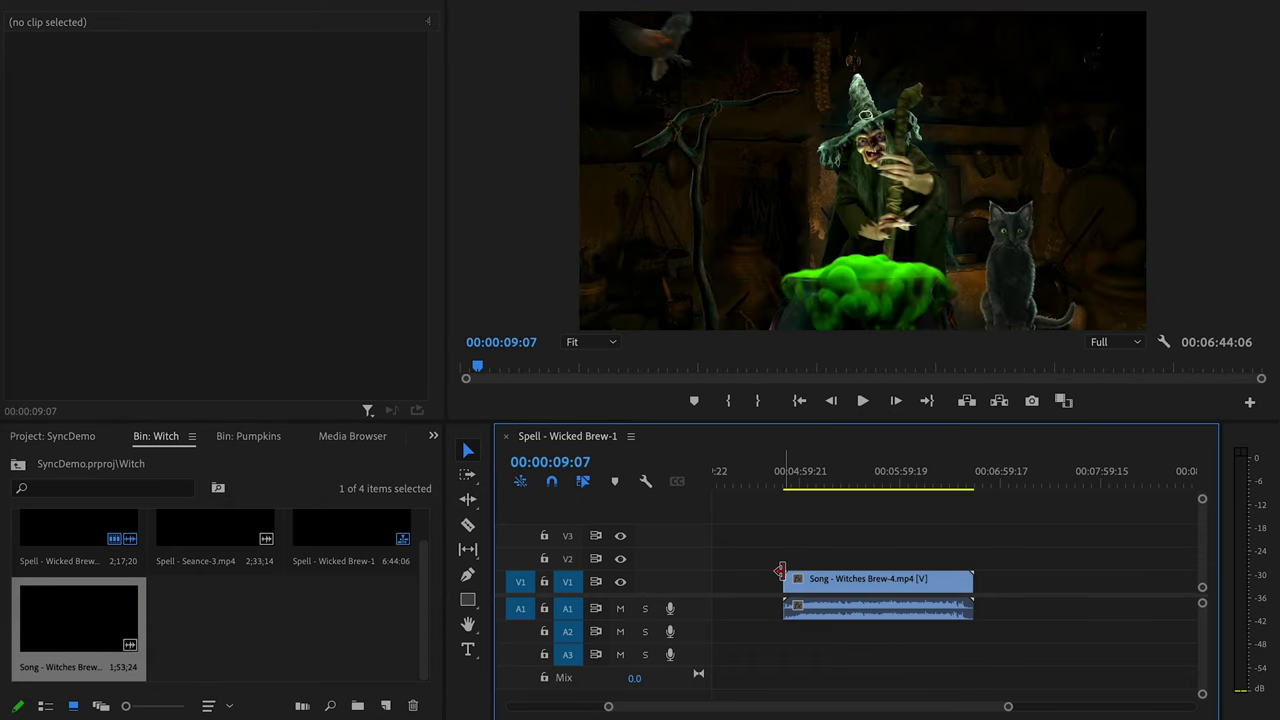
Zoom in on the new Song clip and preview its playback
{"action": "left_click", "coordinate": [807, 486]}
{"action": "key", "text": "="}
{"action": "key", "text": "space"}
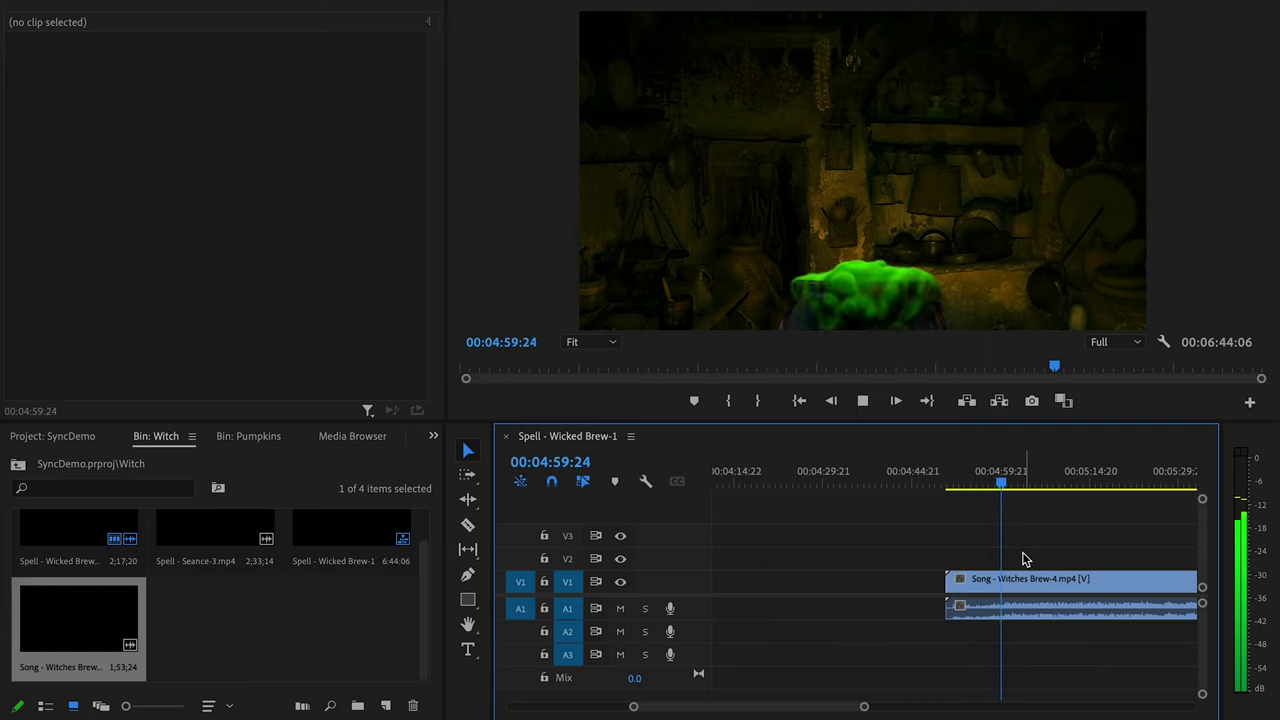
{"action": "key", "text": "space"}
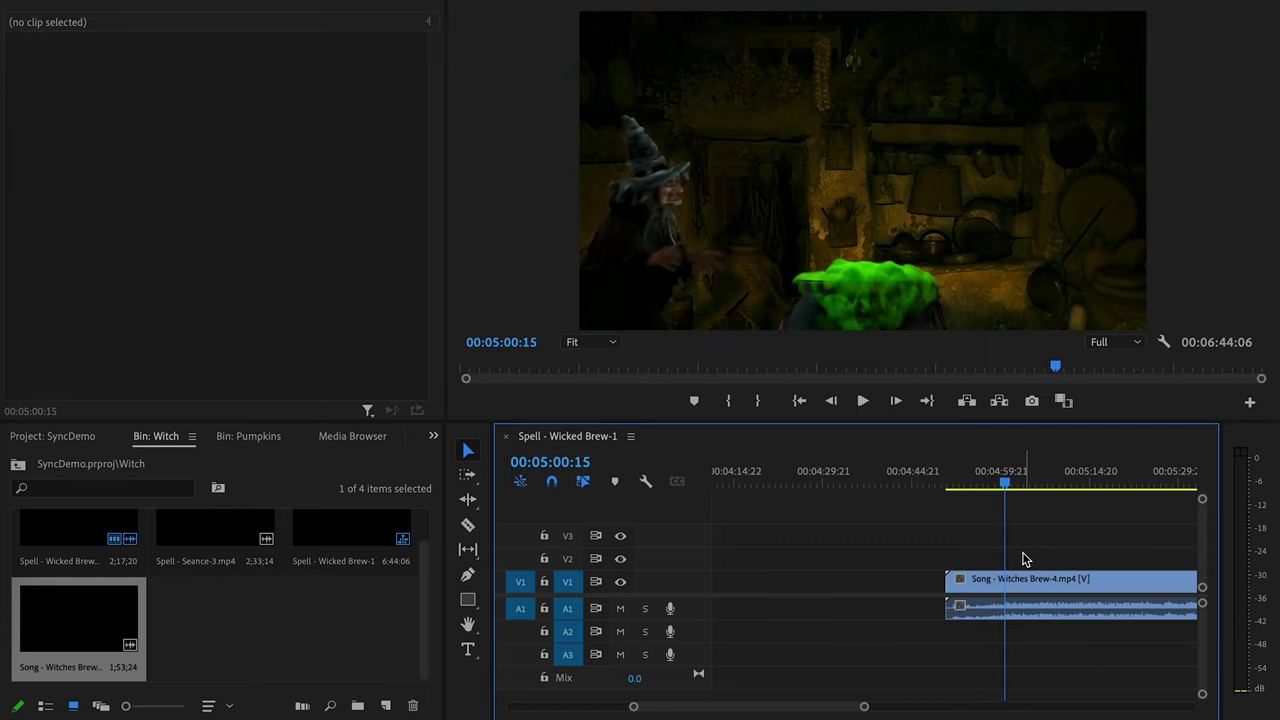
{"action": "key", "text": "="}
{"action": "key", "text": "="}
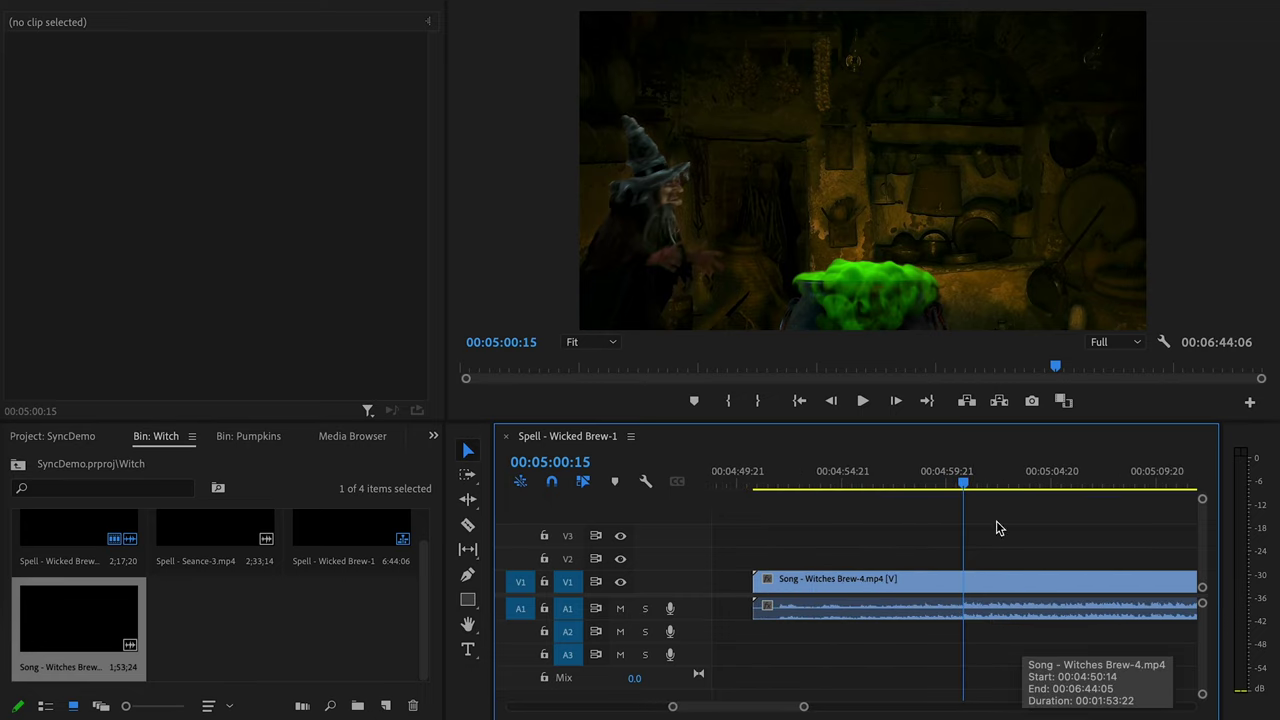
Razor the Song clip at 04:53:22, delete the earlier piece, and preview from the new start
{"action": "left_click_drag", "start_coordinate": [963, 482], "coordinate": [821, 485]}
{"action": "key", "text": "c"}
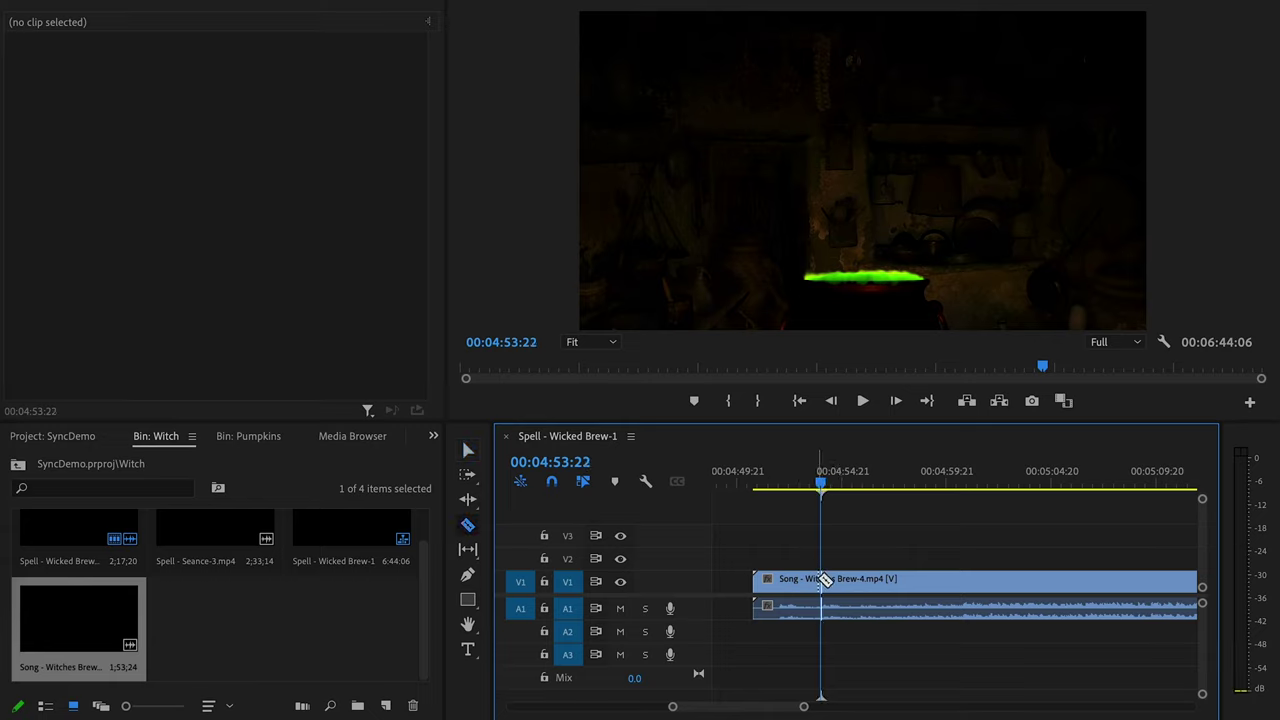
{"action": "left_click", "coordinate": [821, 580]}
{"action": "key", "text": "v"}
{"action": "left_click", "coordinate": [803, 582]}
{"action": "key", "text": "Delete"}
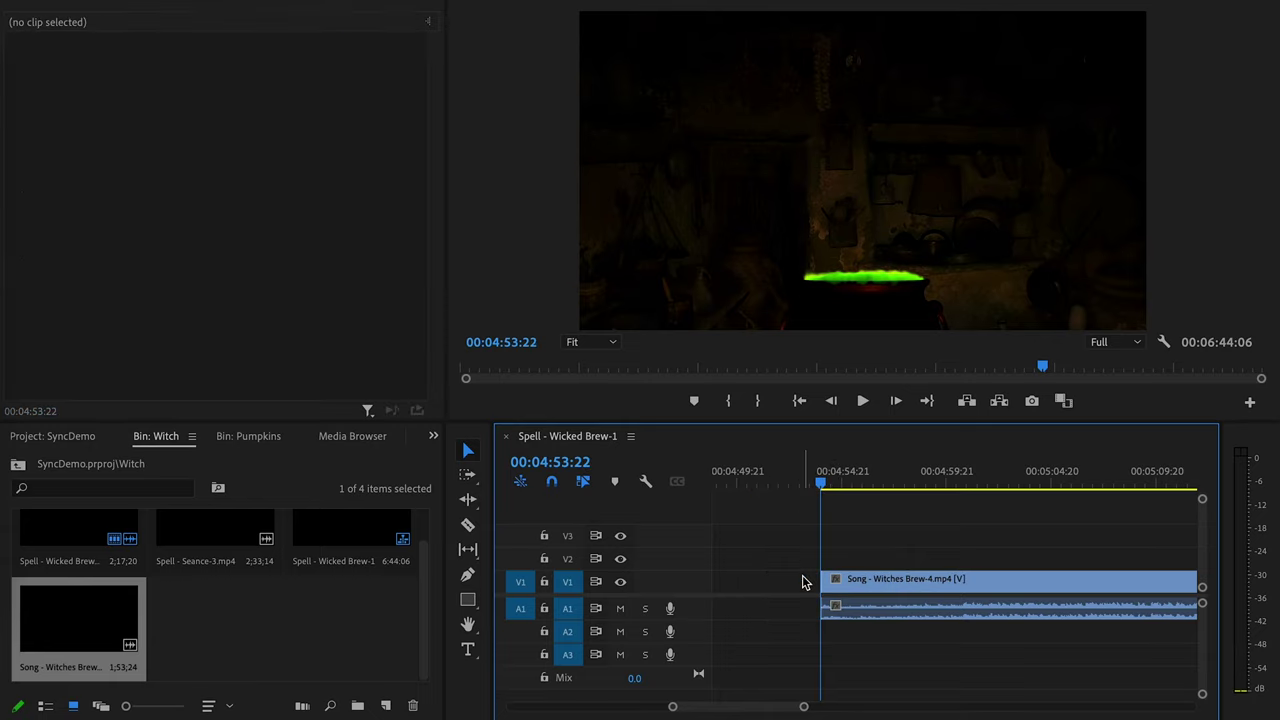
{"action": "key", "text": "space"}
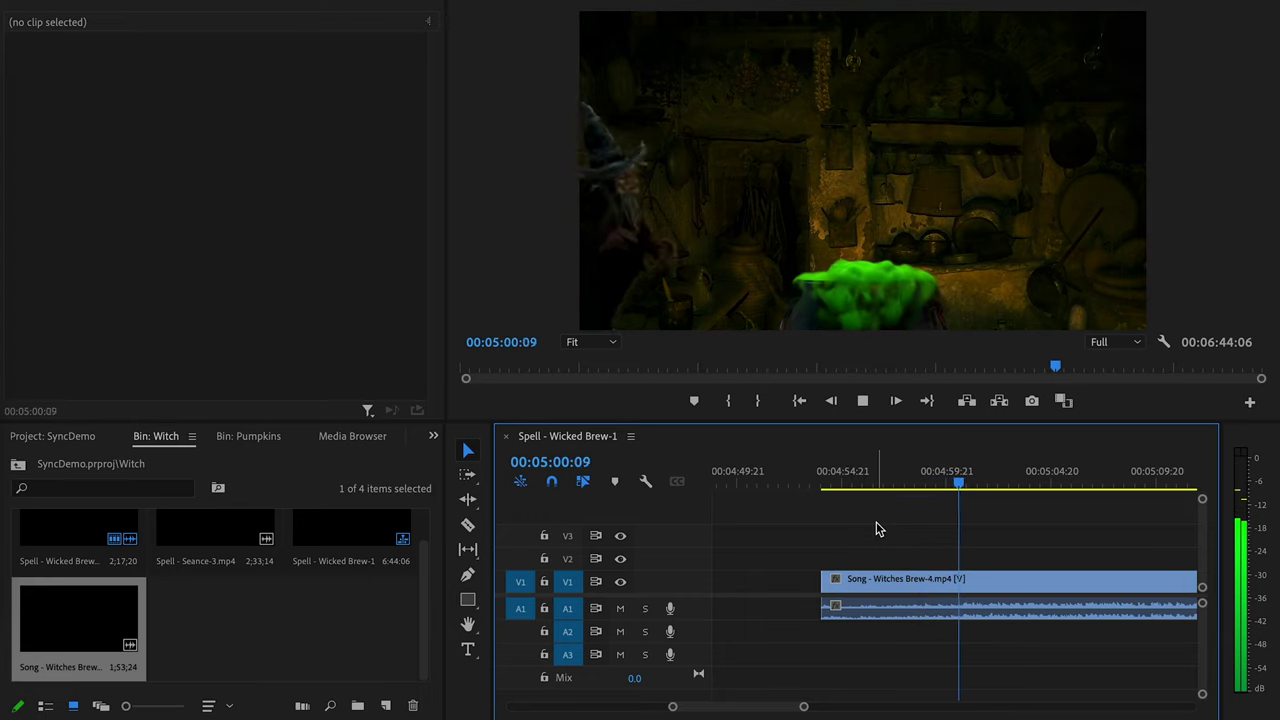
{"action": "key", "text": "space"}
Razor the clip at 04:59:28 and delete the later piece so the sequence ends there
{"action": "left_click_drag", "start_coordinate": [963, 483], "coordinate": [955, 484]}
{"action": "key", "text": "c"}
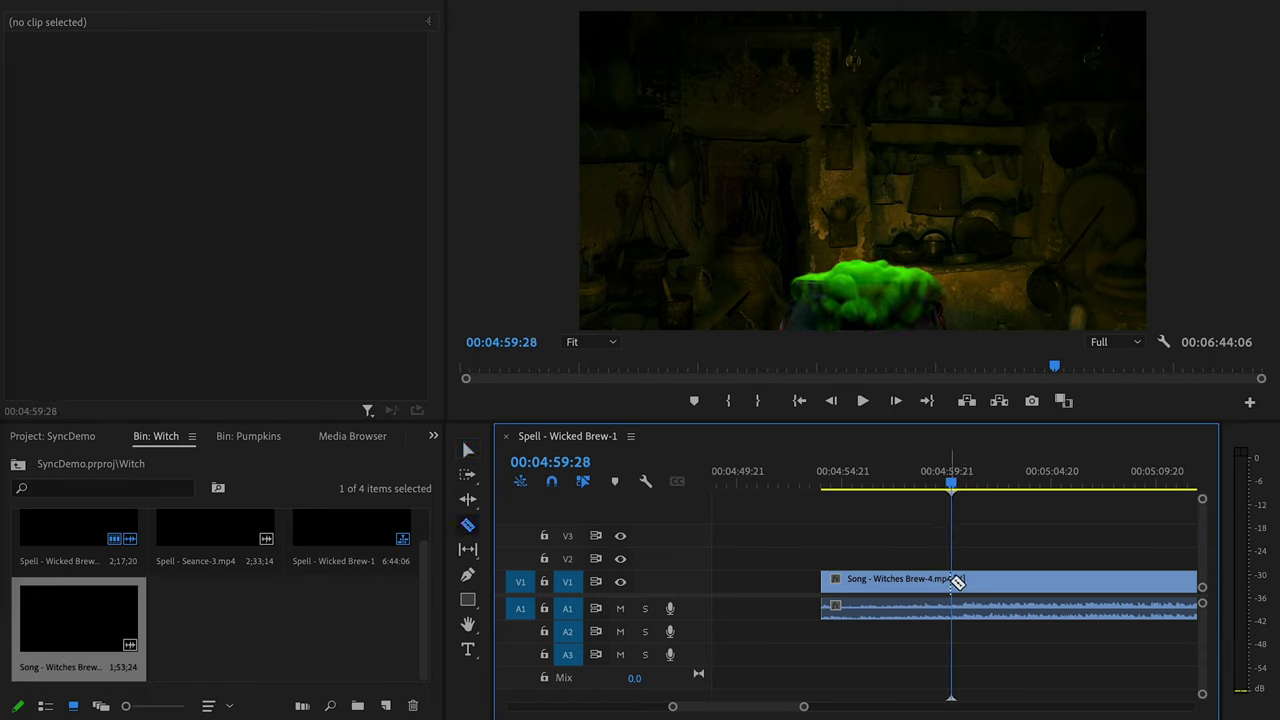
{"action": "left_click", "coordinate": [951, 583]}
{"action": "key", "text": "v"}
{"action": "left_click", "coordinate": [1010, 583]}
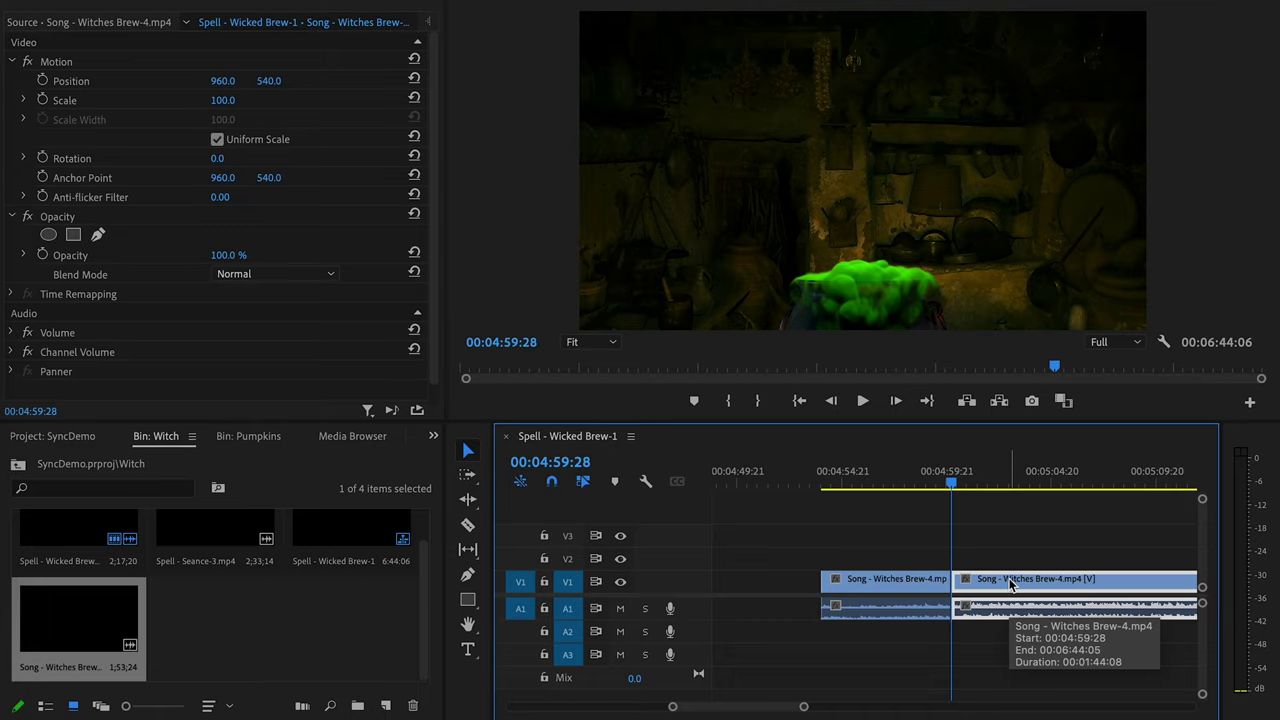
{"action": "key", "text": "Delete"}
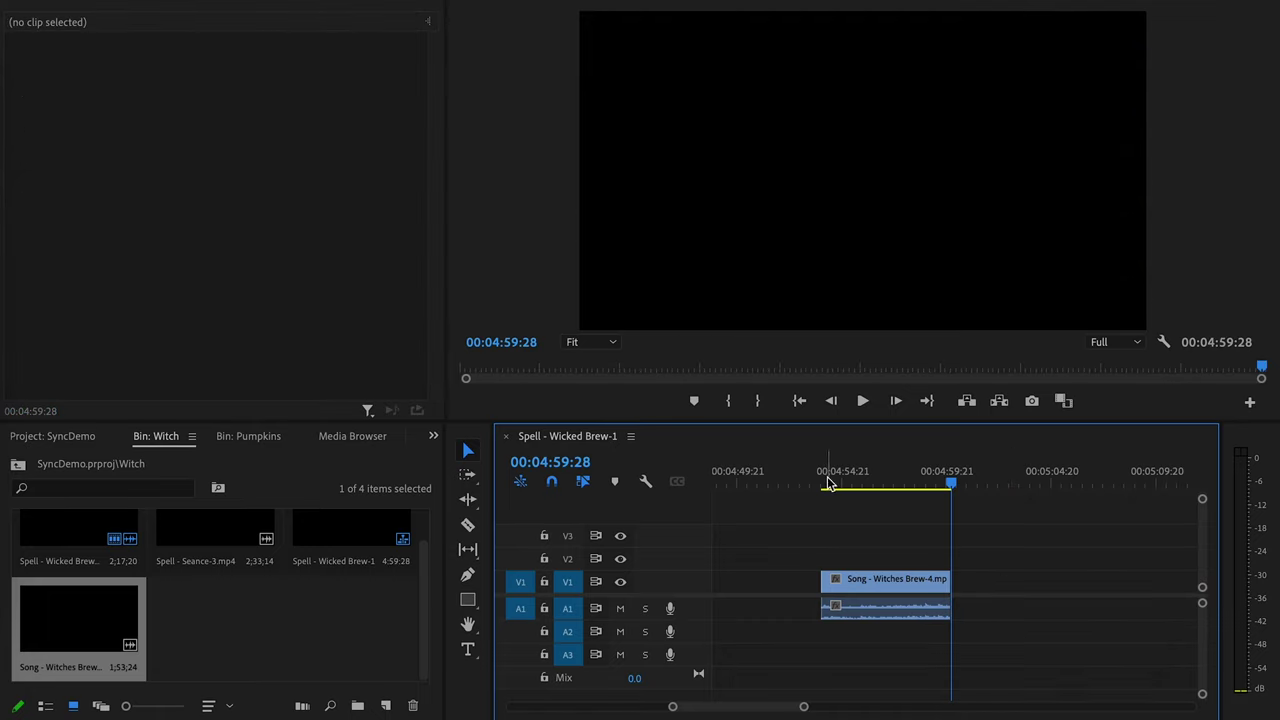
{"action": "left_click_drag", "start_coordinate": [949, 486], "coordinate": [831, 499]}
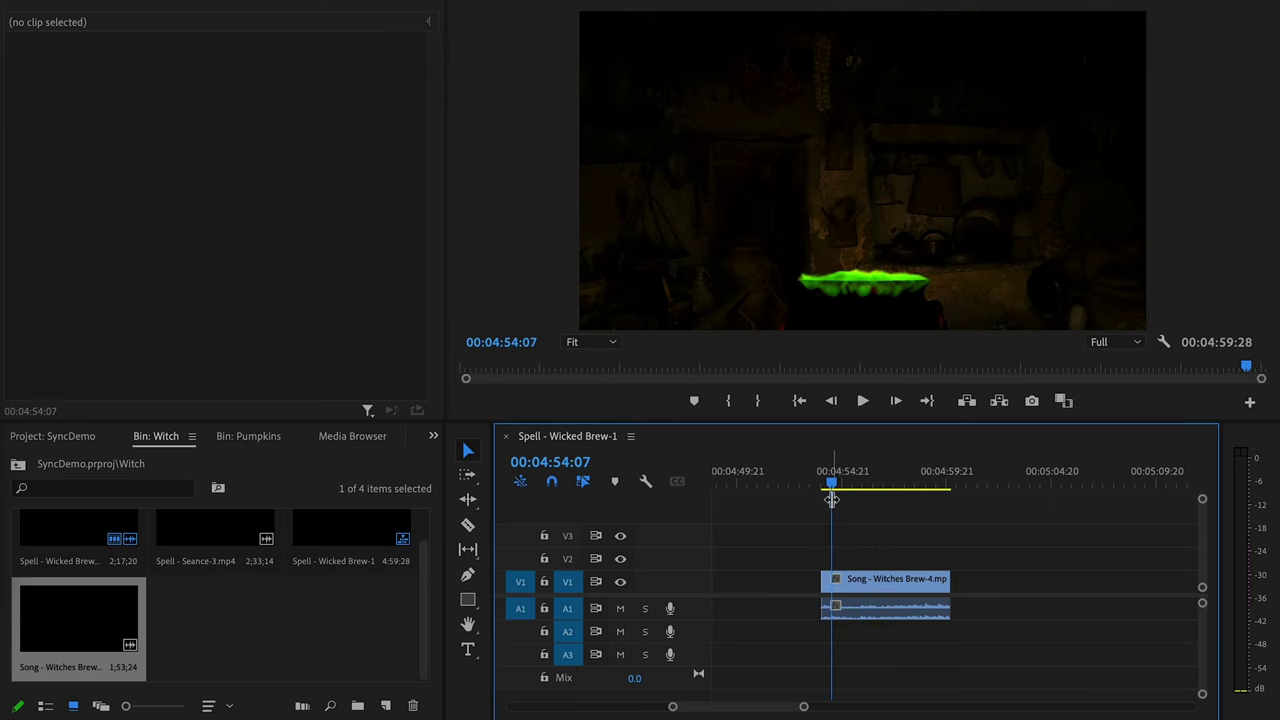
Paste a copy of the trimmed Song clip right after itself, close the gap, and preview the join
{"action": "left_click", "coordinate": [863, 589]}
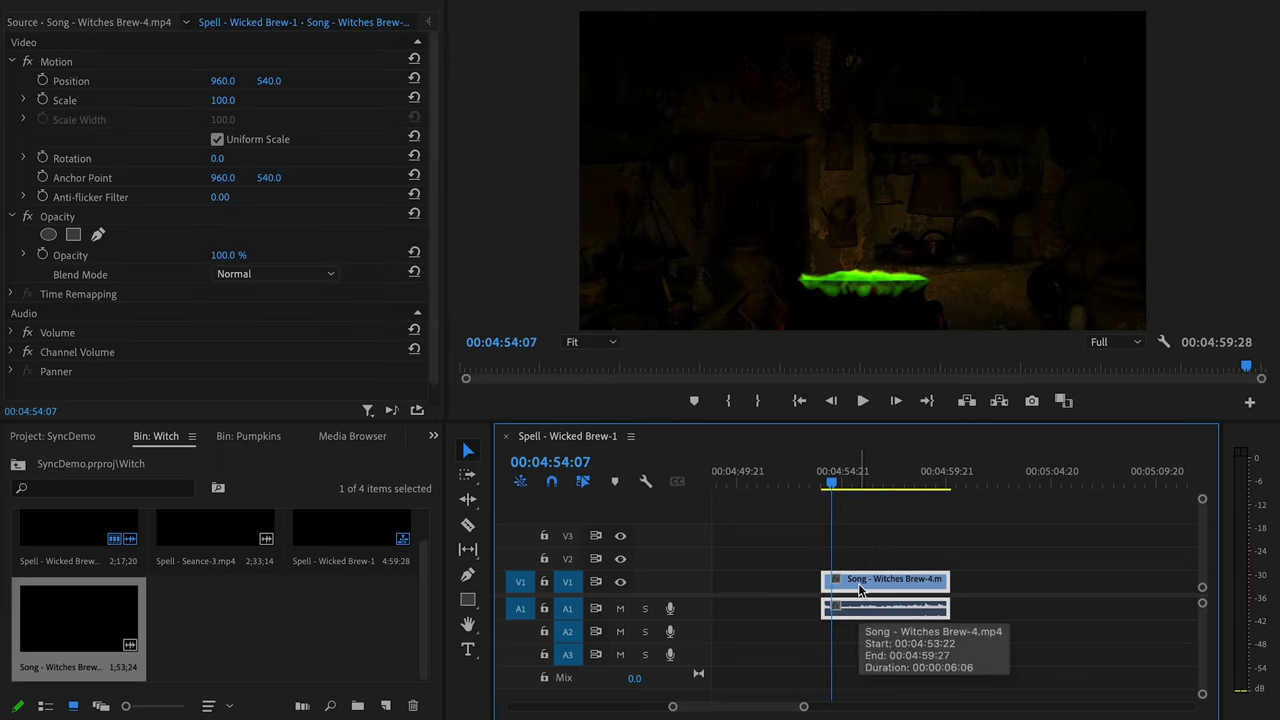
{"action": "left_click", "coordinate": [955, 486]}
{"action": "key", "text": "ctrl+v"}
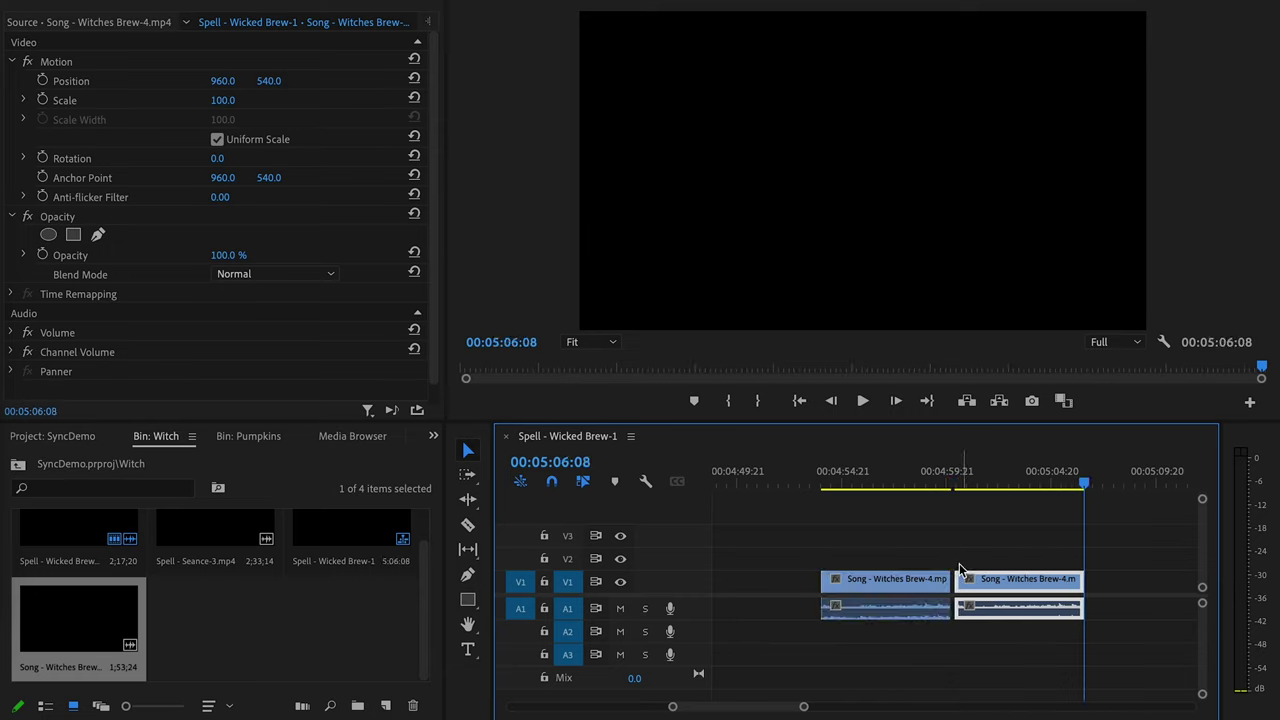
{"action": "left_click", "coordinate": [953, 585]}
{"action": "key", "text": "Delete"}
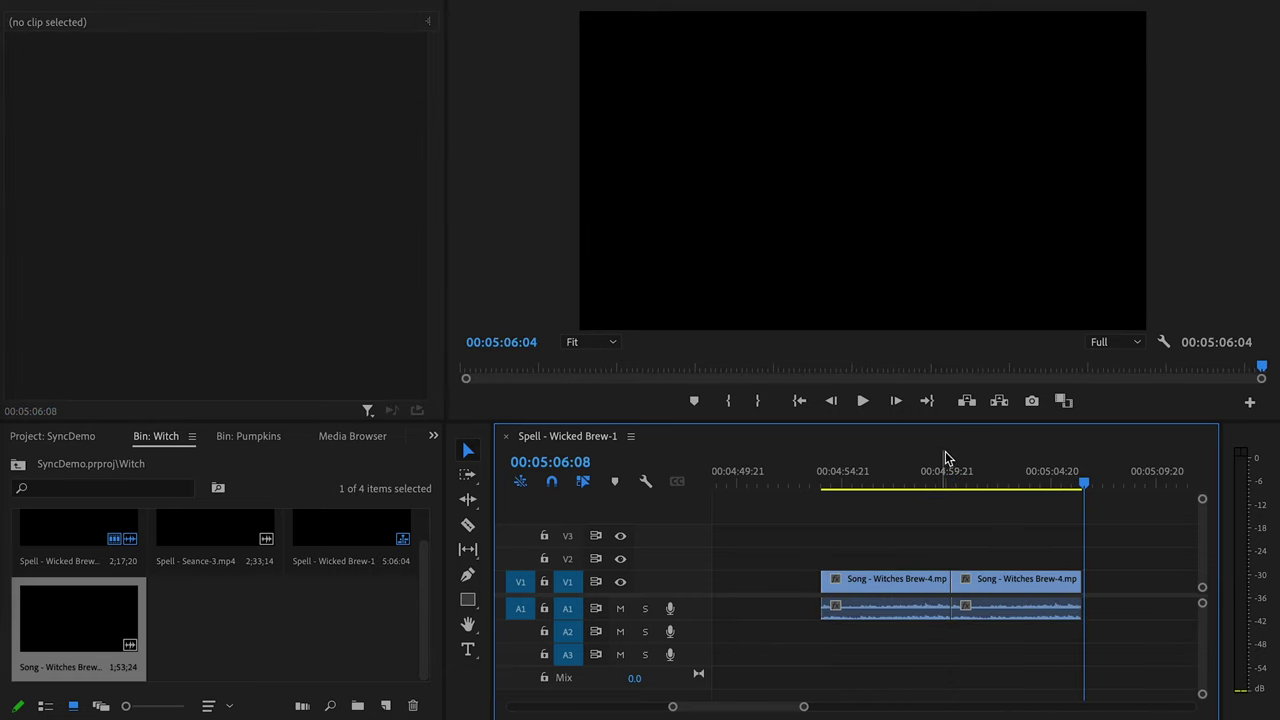
{"action": "left_click", "coordinate": [942, 467]}
{"action": "key", "text": "space"}
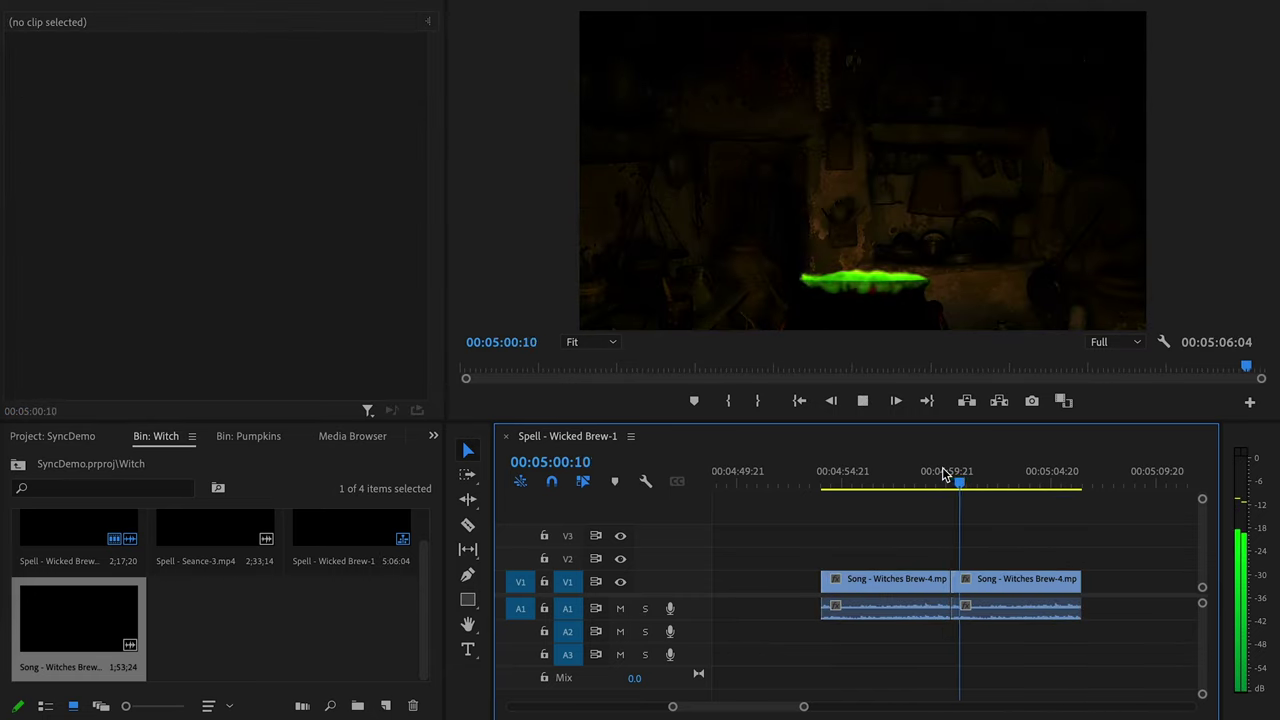
{"action": "key", "text": "space"}
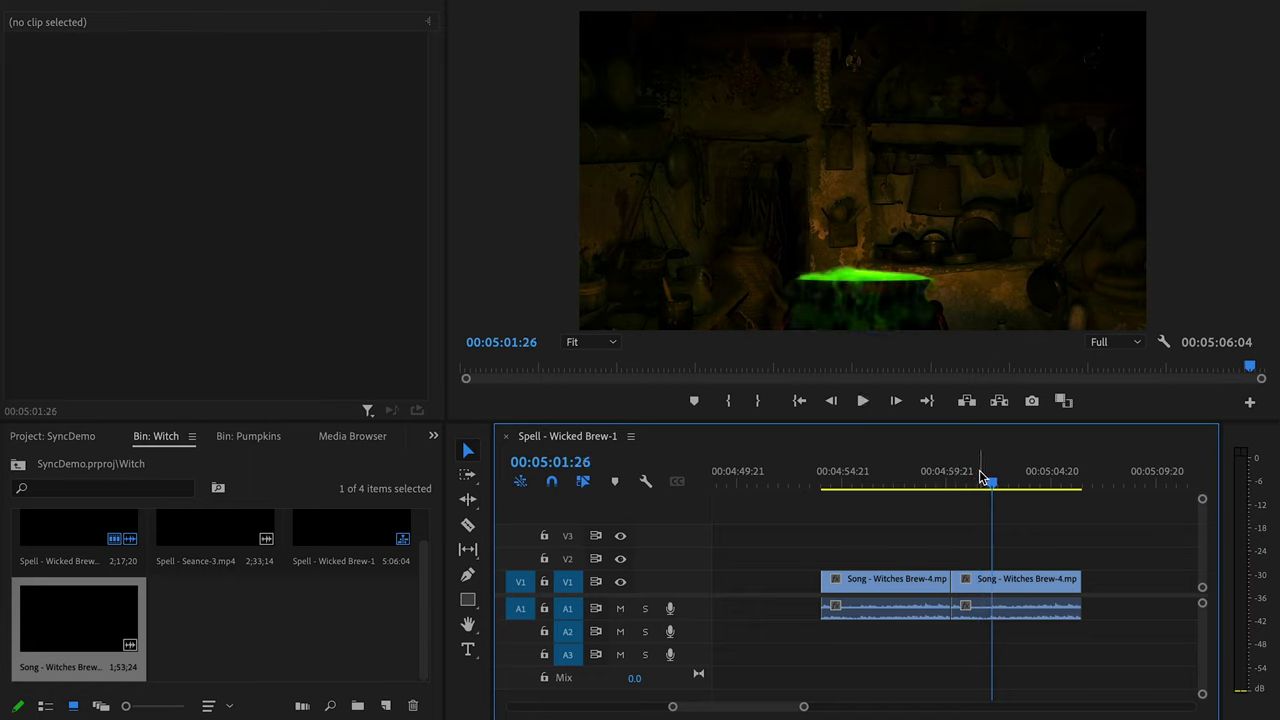
Add a Film Dissolve from Video Transitions between the two Song clips and preview it
{"action": "left_click", "coordinate": [40, 437]}
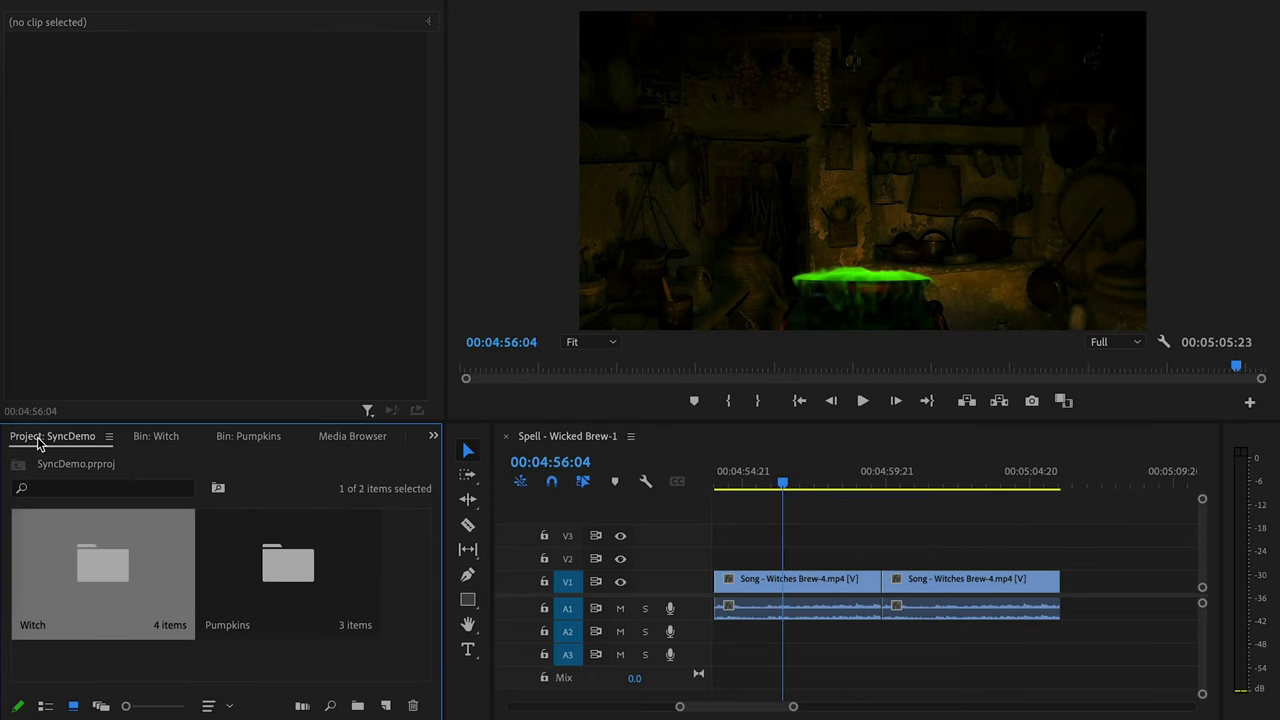
{"action": "scroll", "coordinate": [38, 444], "scroll_direction": "down", "scroll_amount": 5}
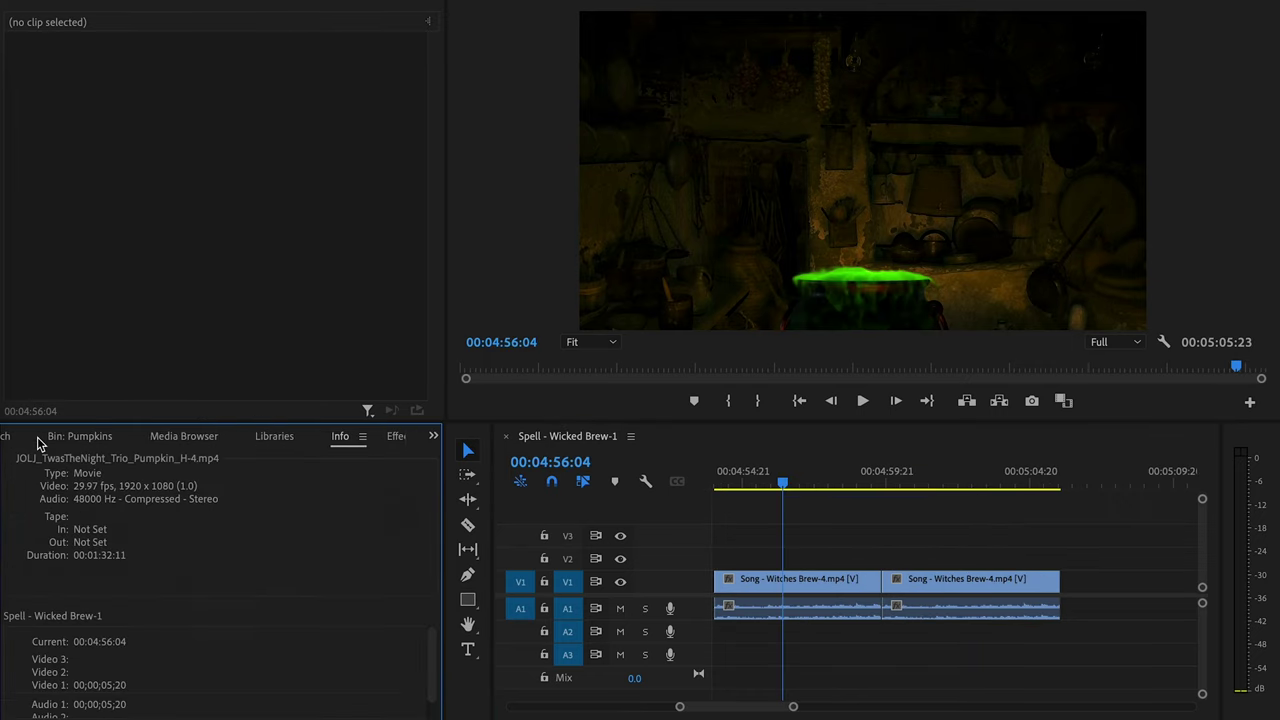
{"action": "scroll", "coordinate": [38, 444], "scroll_direction": "down", "scroll_amount": 1}
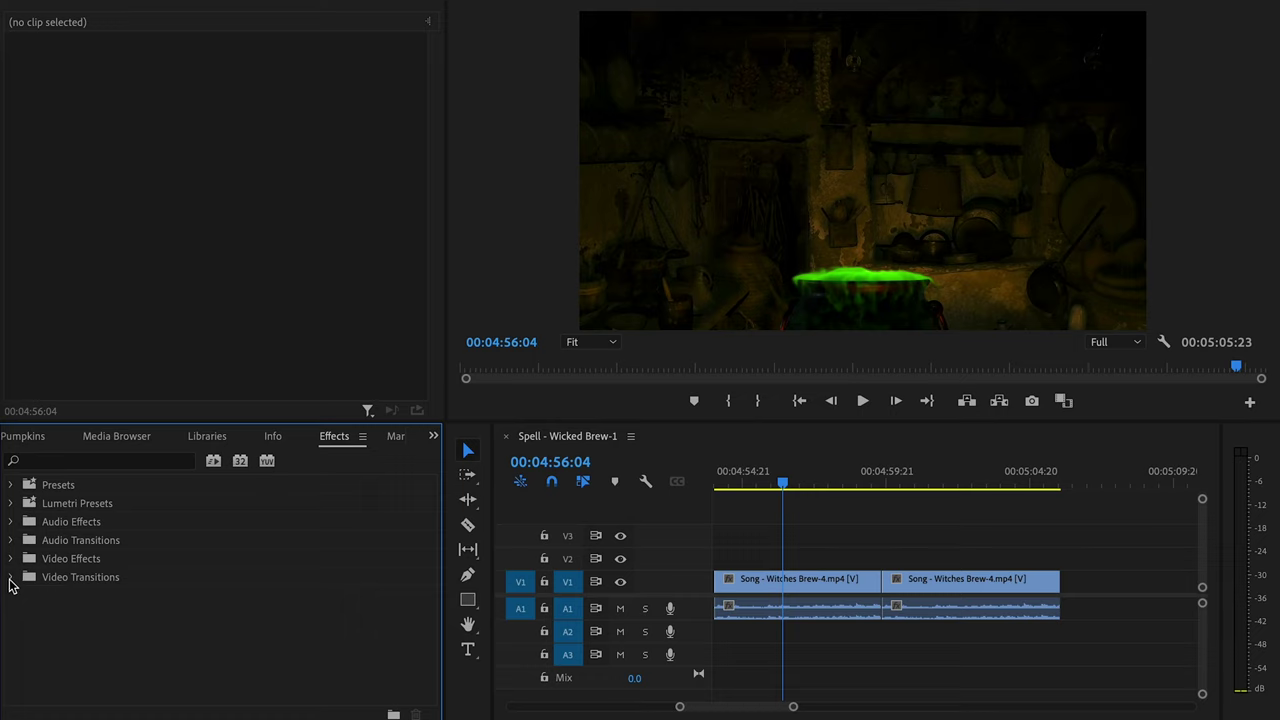
{"action": "left_click", "coordinate": [11, 578]}
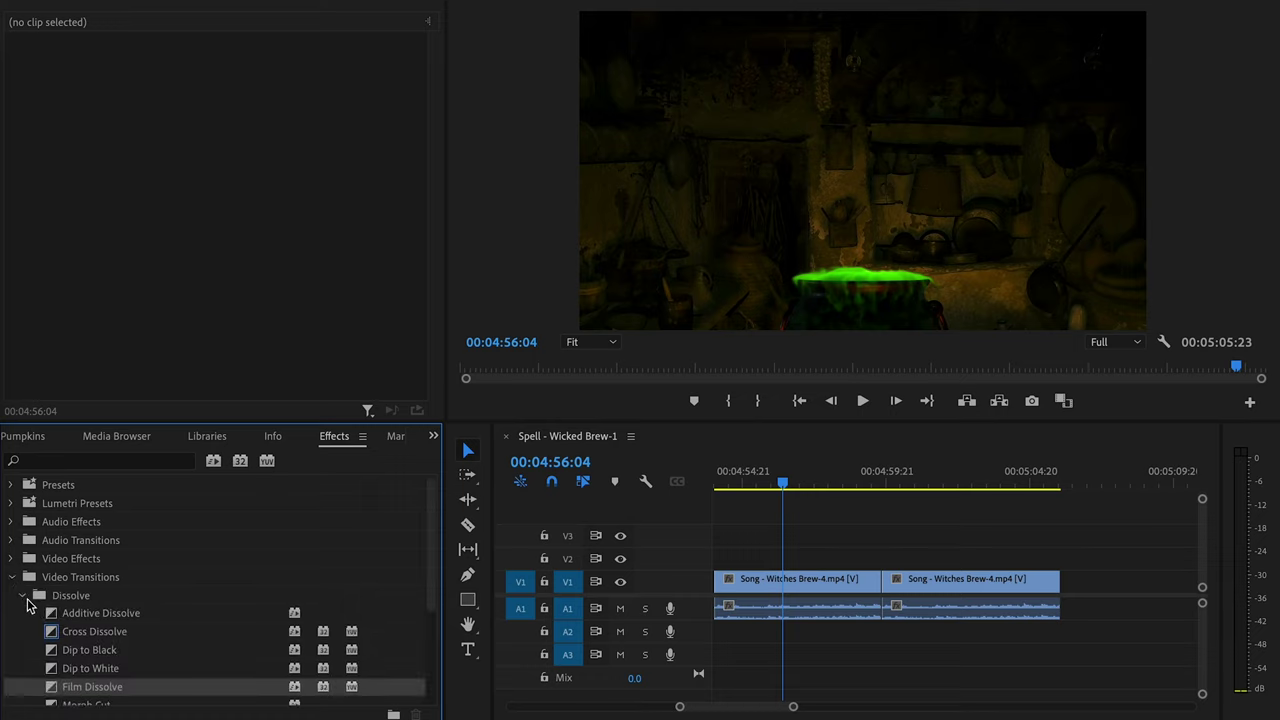
{"action": "scroll", "coordinate": [28, 605], "scroll_direction": "down", "scroll_amount": 2}
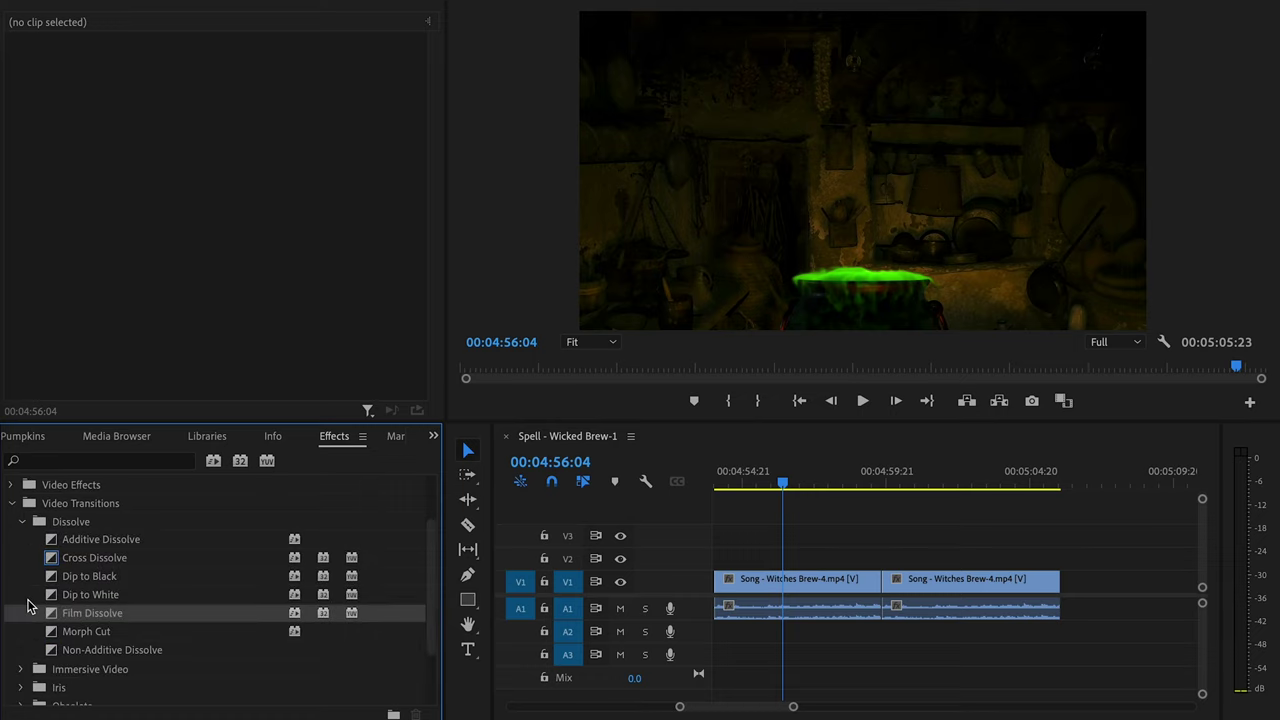
{"action": "left_click_drag", "start_coordinate": [70, 618], "coordinate": [894, 588]}
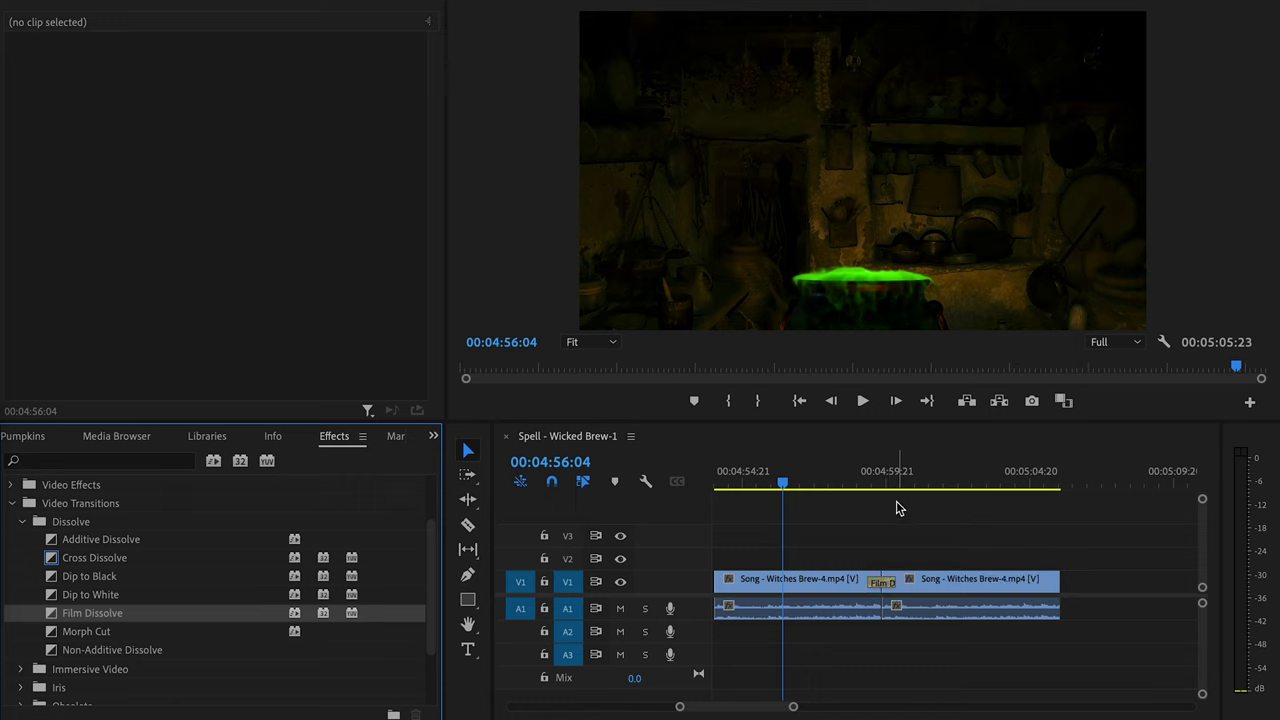
{"action": "key", "text": "space"}
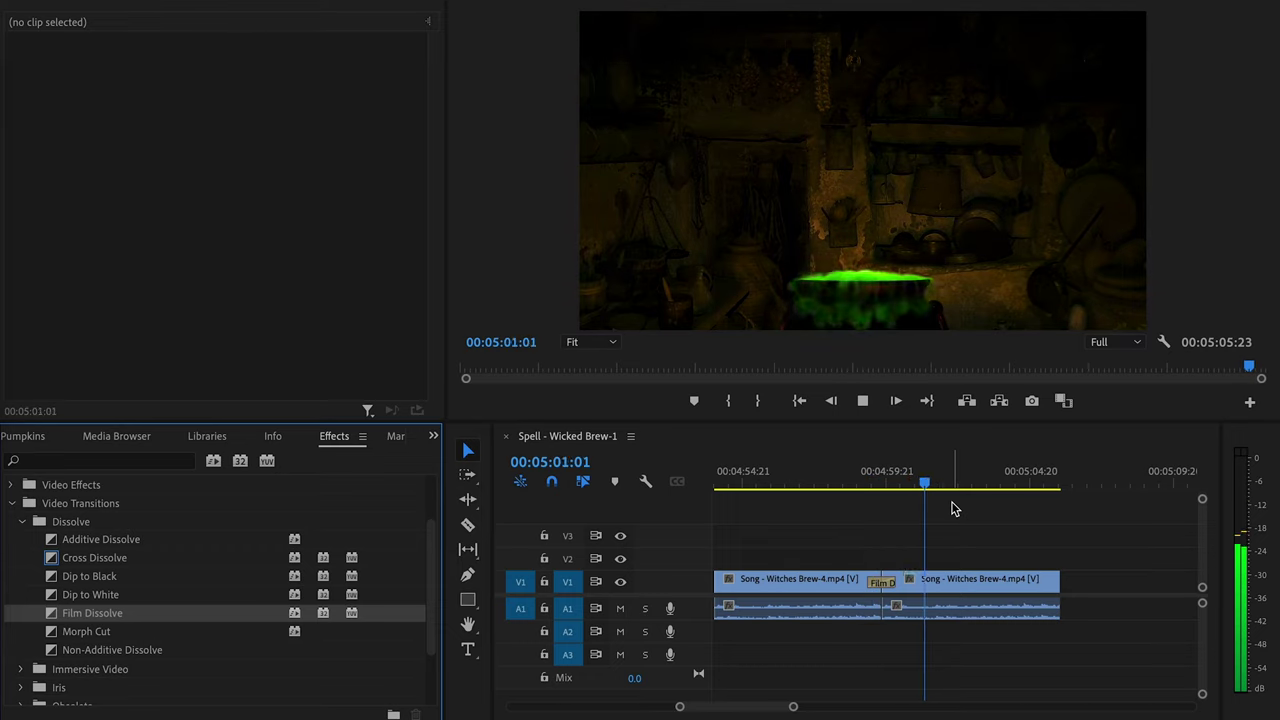
{"action": "key", "text": "space"}
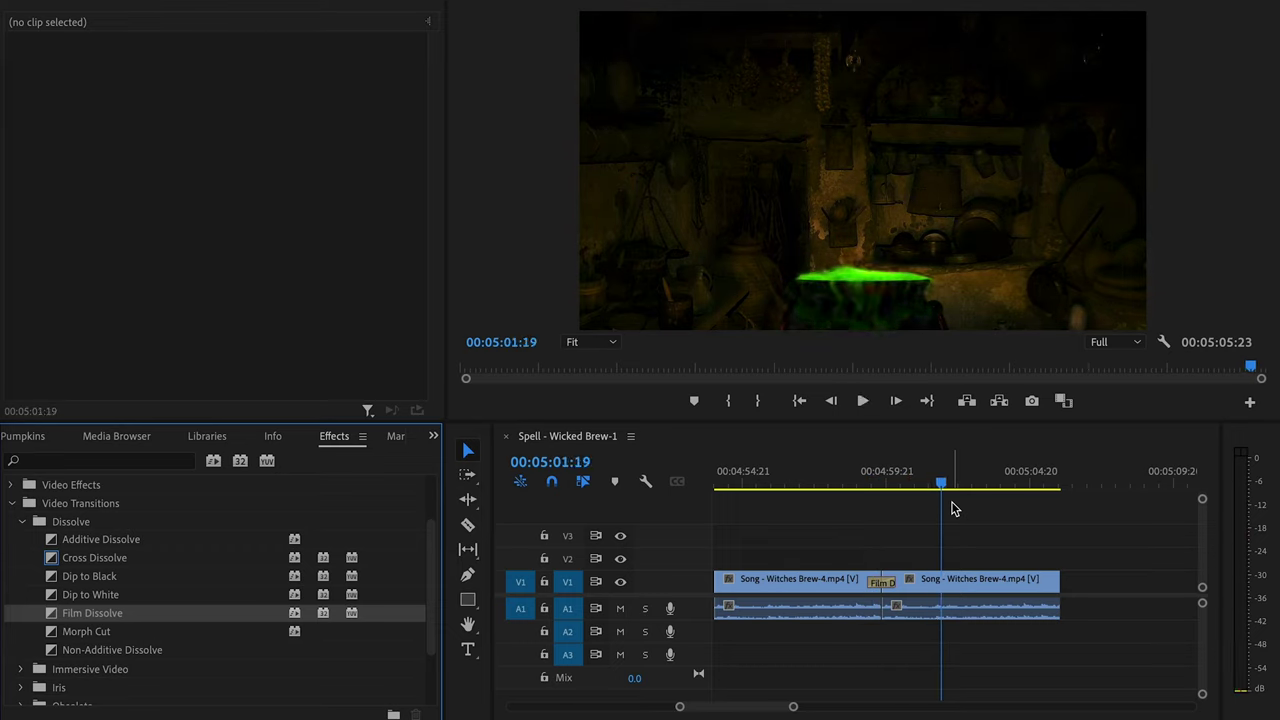
{"action": "scroll", "coordinate": [951, 509], "scroll_direction": "up", "scroll_amount": 1}
Delete the original witch audio from A1 while V1 is locked, then unlock V1
{"action": "key", "text": "minus"}
{"action": "left_click", "coordinate": [870, 480]}
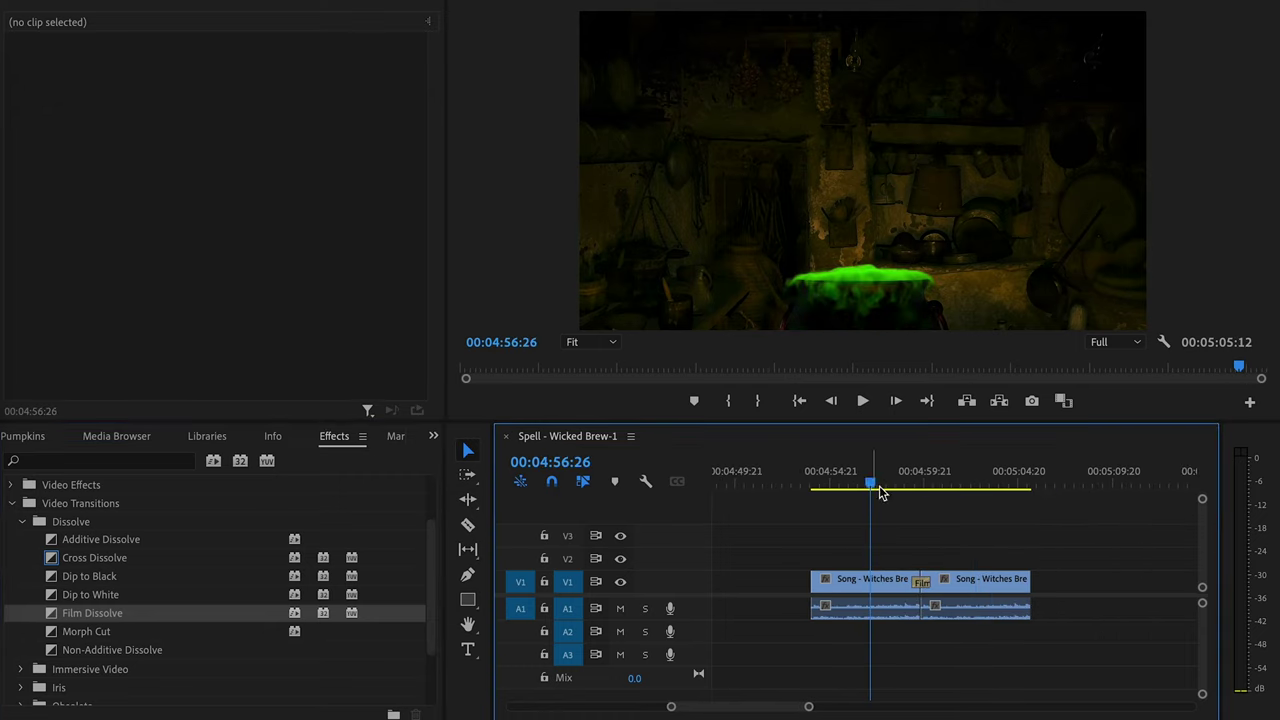
{"action": "left_click_drag", "start_coordinate": [967, 644], "coordinate": [850, 588]}
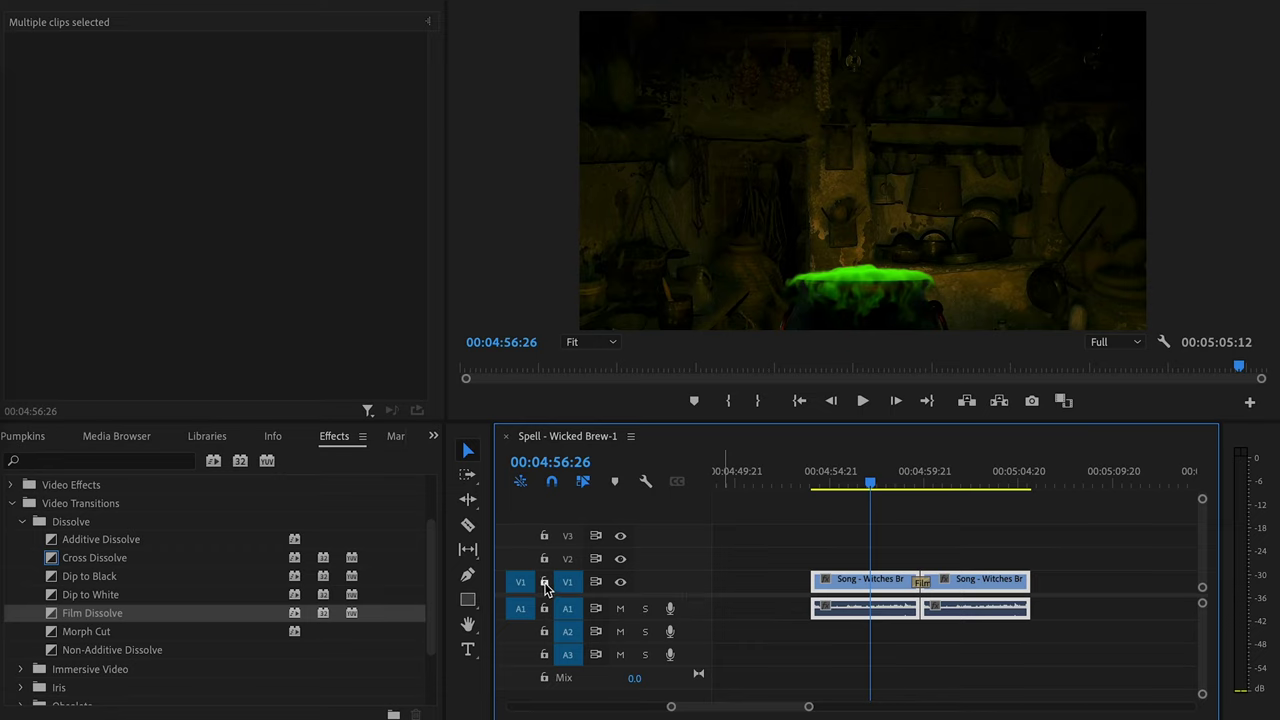
{"action": "left_click", "coordinate": [544, 582]}
{"action": "key", "text": "Delete"}
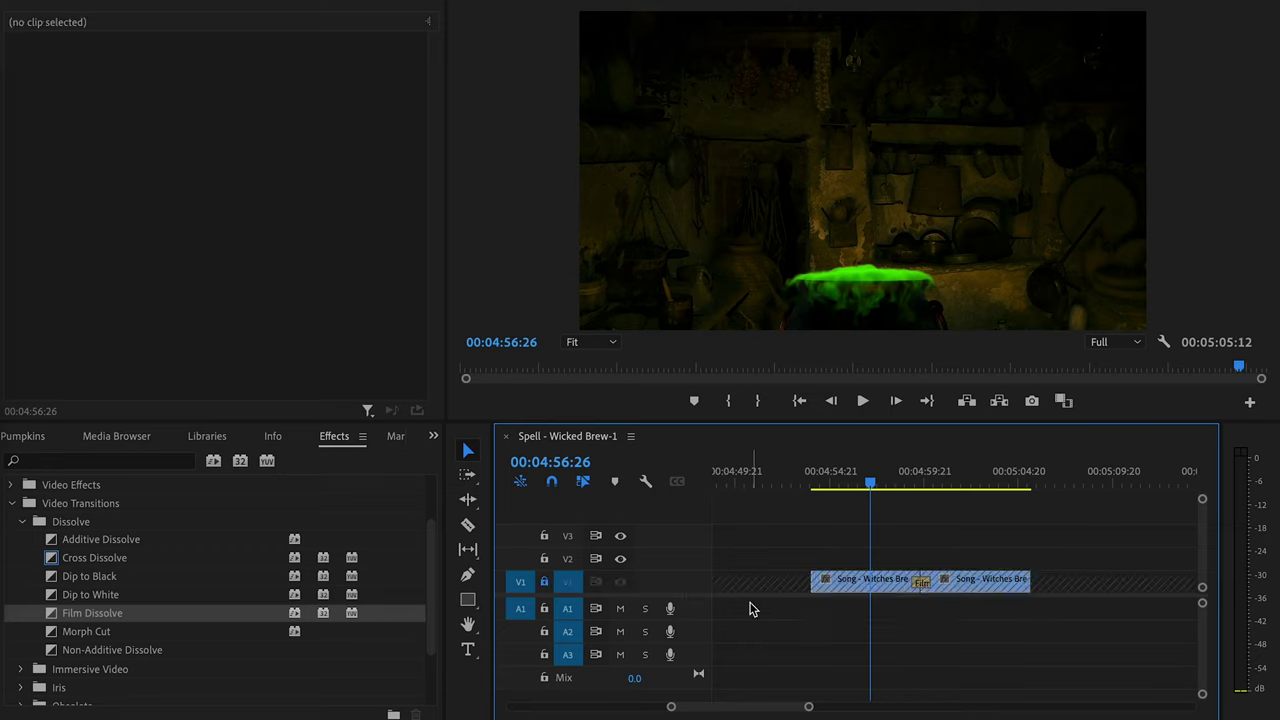
{"action": "left_click", "coordinate": [545, 583]}
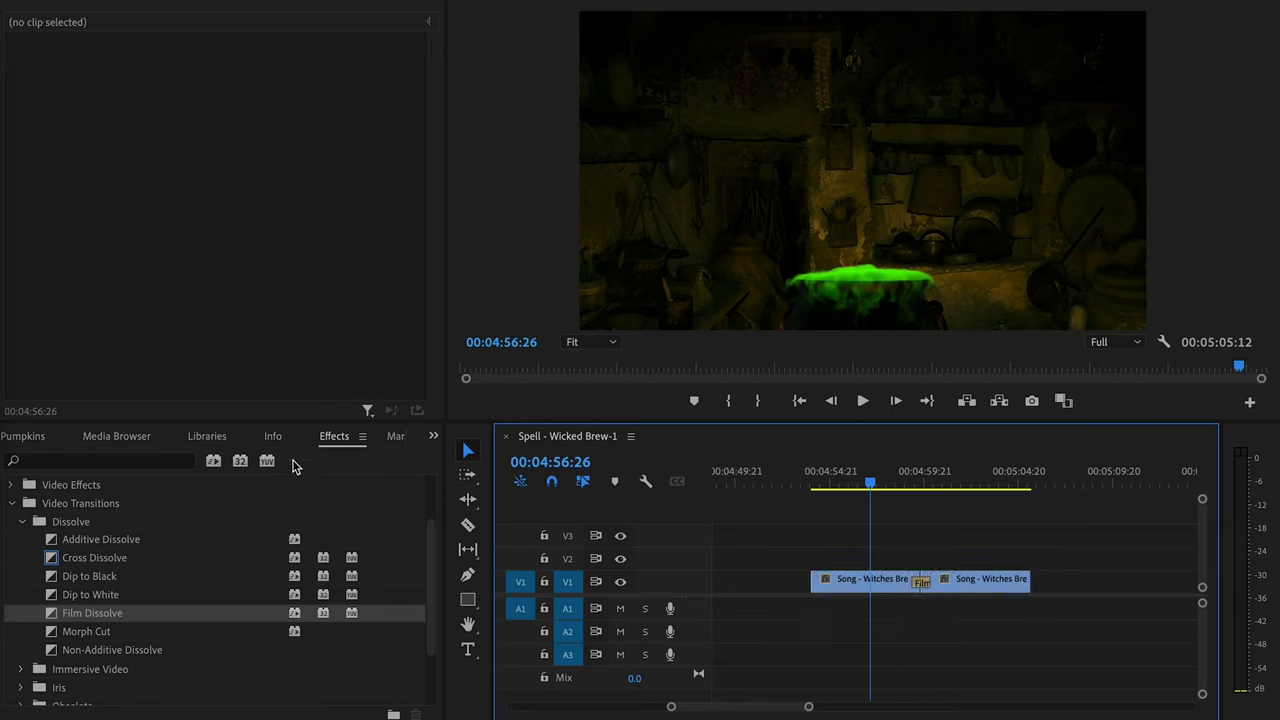
Place the Spooky Sounds audio on A1, trim its start, and align it with the video
{"action": "key", "text": "shift+1"}
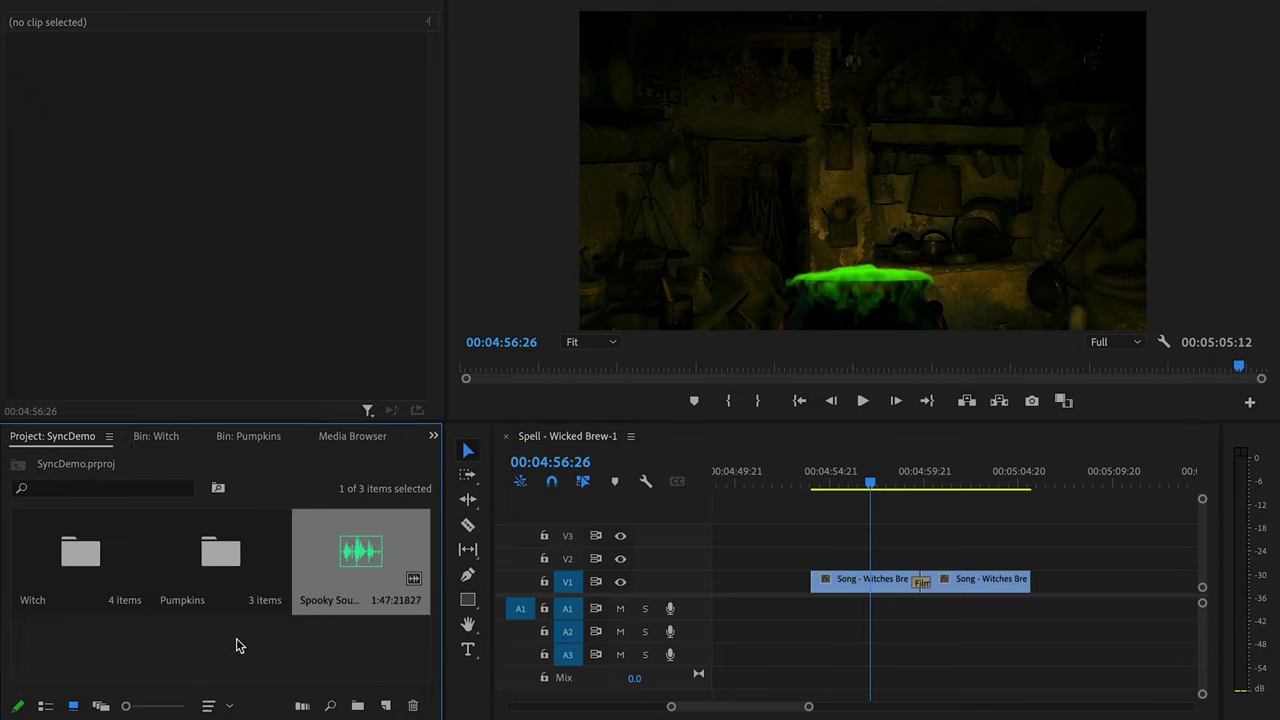
{"action": "left_click_drag", "start_coordinate": [346, 560], "coordinate": [821, 609]}
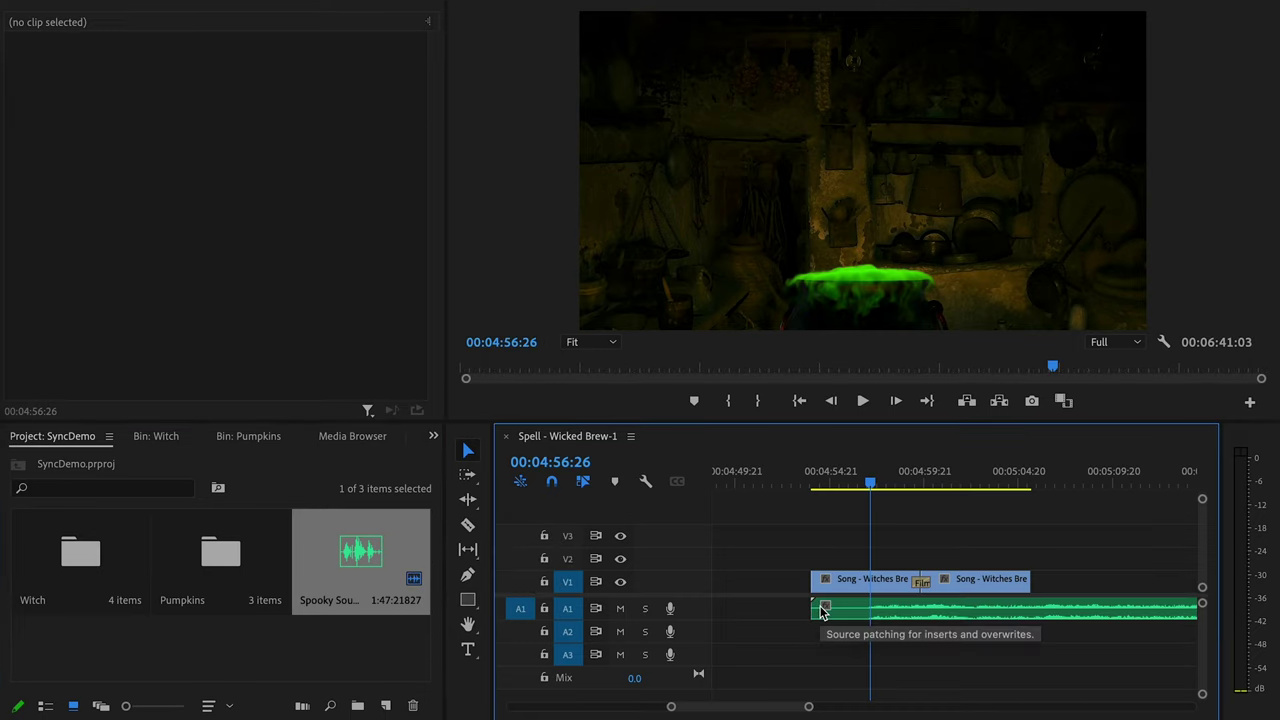
{"action": "key", "text": "="}
{"action": "key", "text": "="}
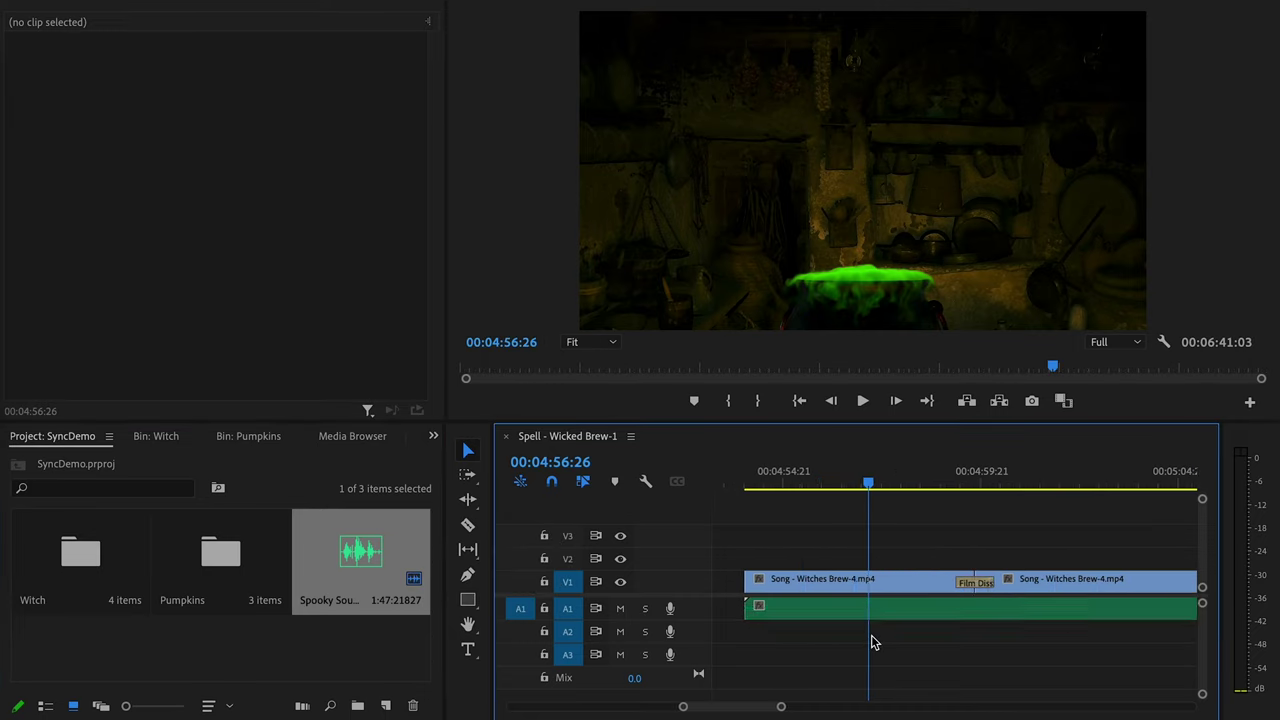
{"action": "key", "text": "c"}
{"action": "left_click", "coordinate": [868, 606]}
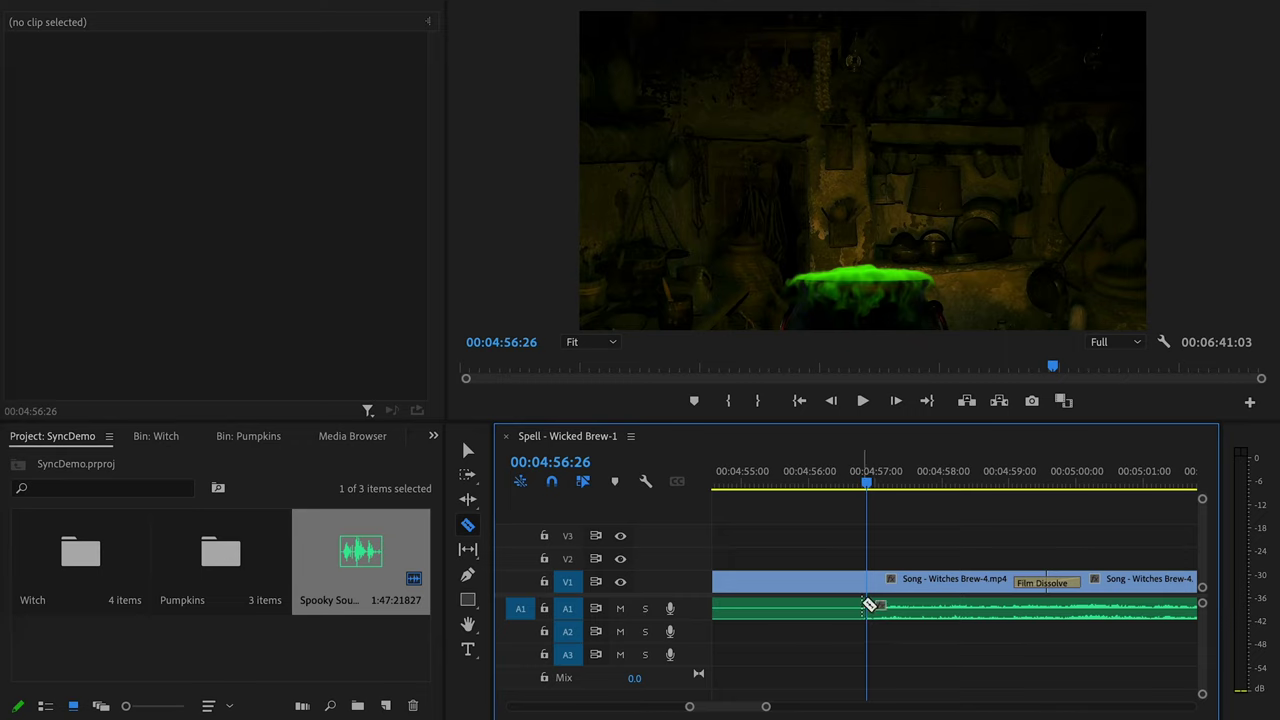
{"action": "scroll", "coordinate": [868, 606], "scroll_direction": "up", "scroll_amount": 2}
{"action": "key", "text": "v"}
{"action": "left_click", "coordinate": [854, 606]}
{"action": "key", "text": "Delete"}
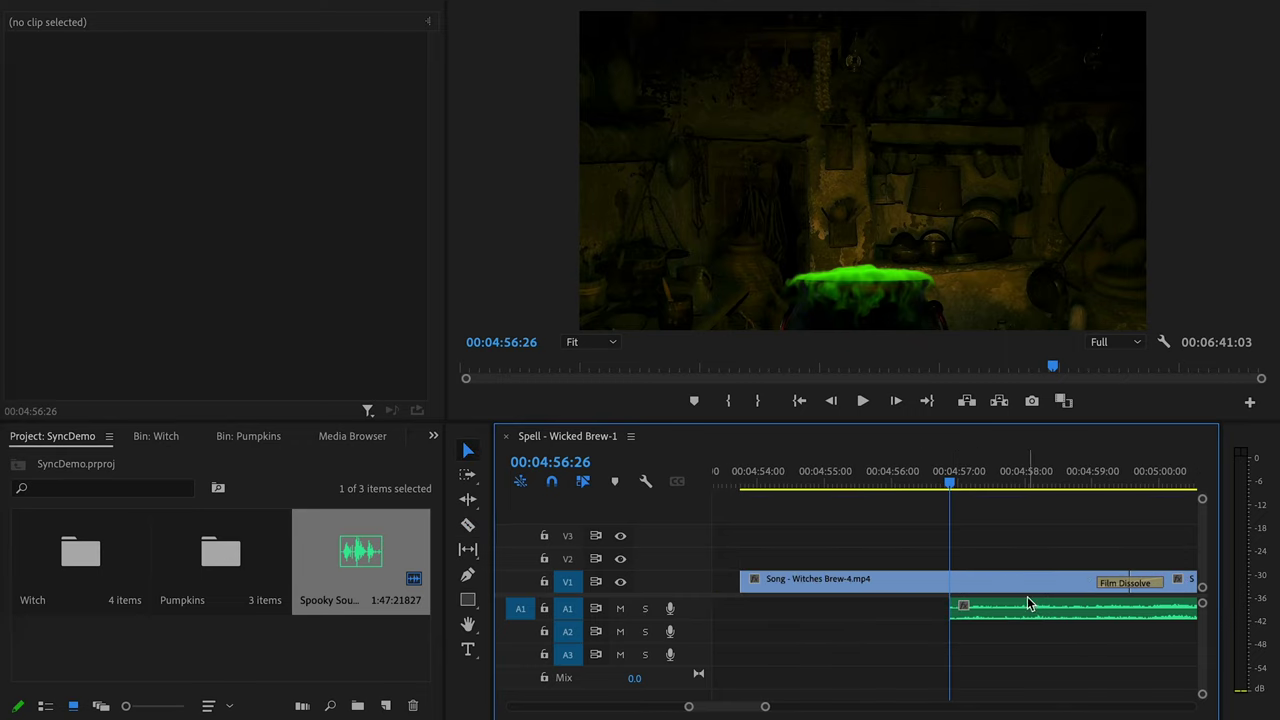
{"action": "left_click_drag", "start_coordinate": [1027, 606], "coordinate": [820, 607]}
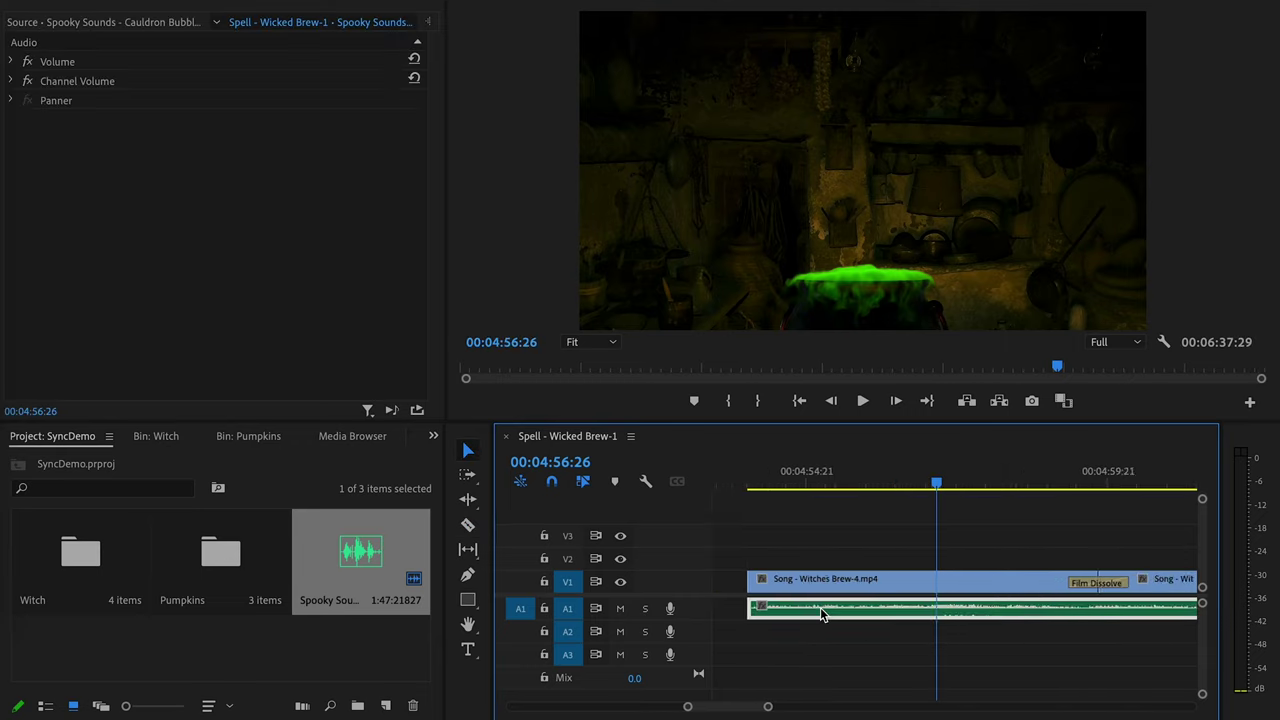
Cut the Spooky Sounds audio where the video ends and delete the overhang
{"action": "key", "text": "minus"}
{"action": "scroll", "coordinate": [820, 607], "scroll_direction": "down", "scroll_amount": 3}
{"action": "key", "text": "c"}
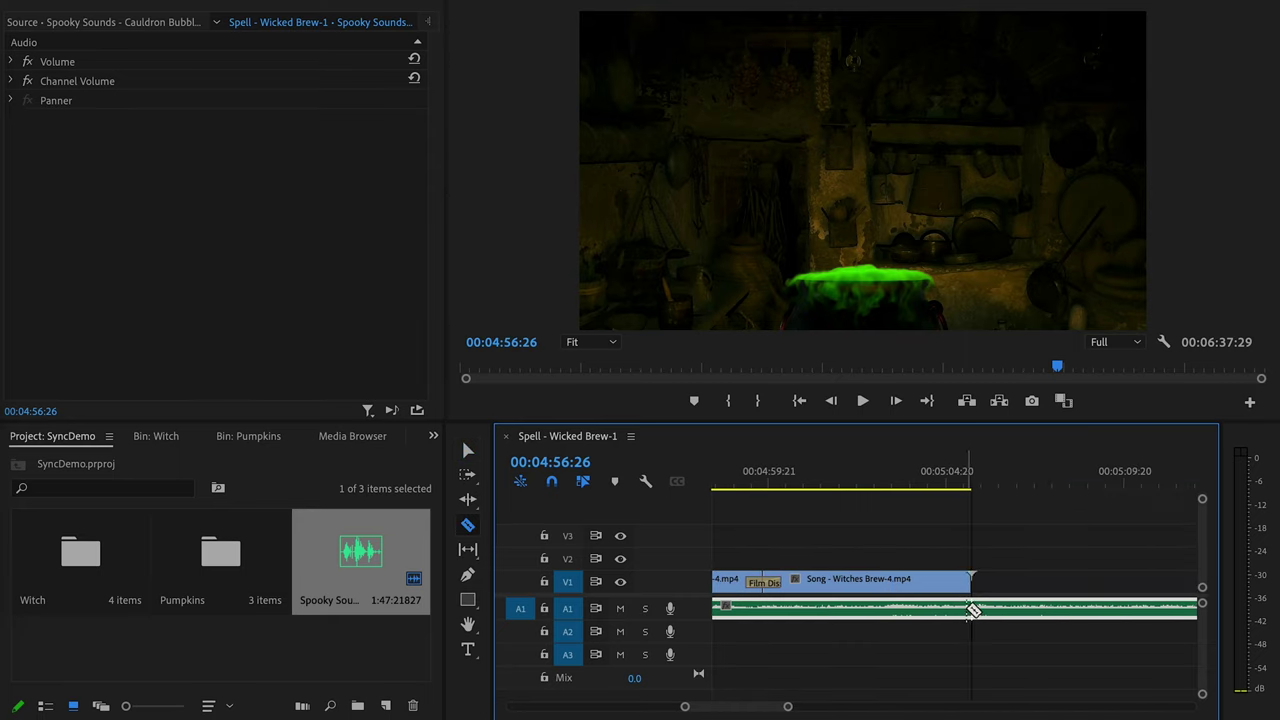
{"action": "left_click", "coordinate": [970, 608]}
{"action": "key", "text": "v"}
{"action": "left_click", "coordinate": [1046, 612]}
{"action": "key", "text": "Delete"}
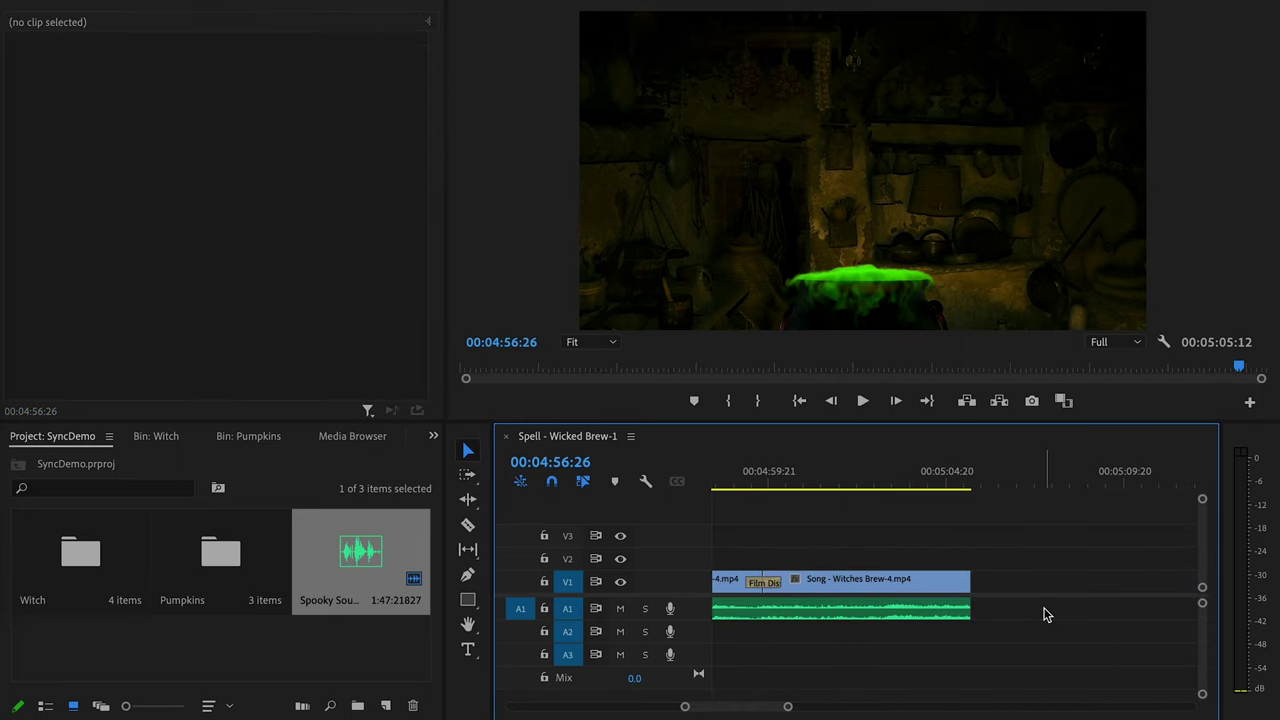
Play the witch clips from the start with the new cauldron audio
{"action": "scroll", "coordinate": [870, 536], "scroll_direction": "up", "scroll_amount": 3}
{"action": "left_click", "coordinate": [760, 484]}
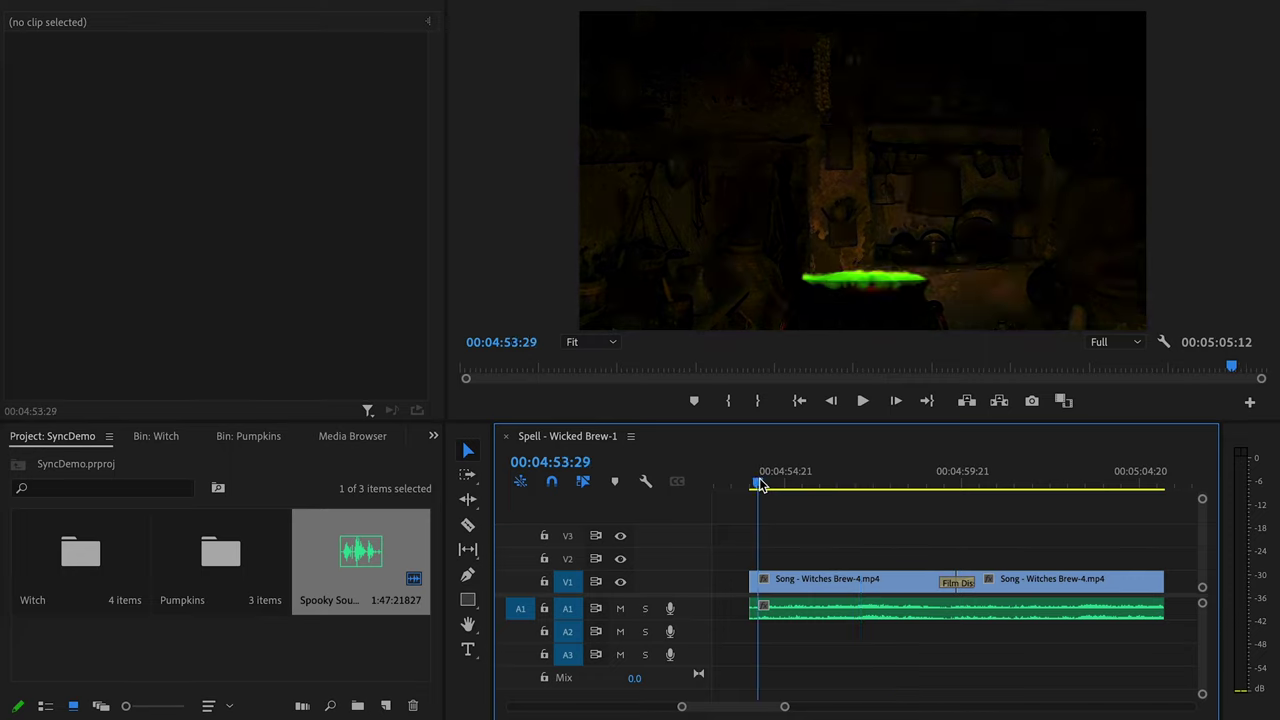
{"action": "key", "text": "space"}
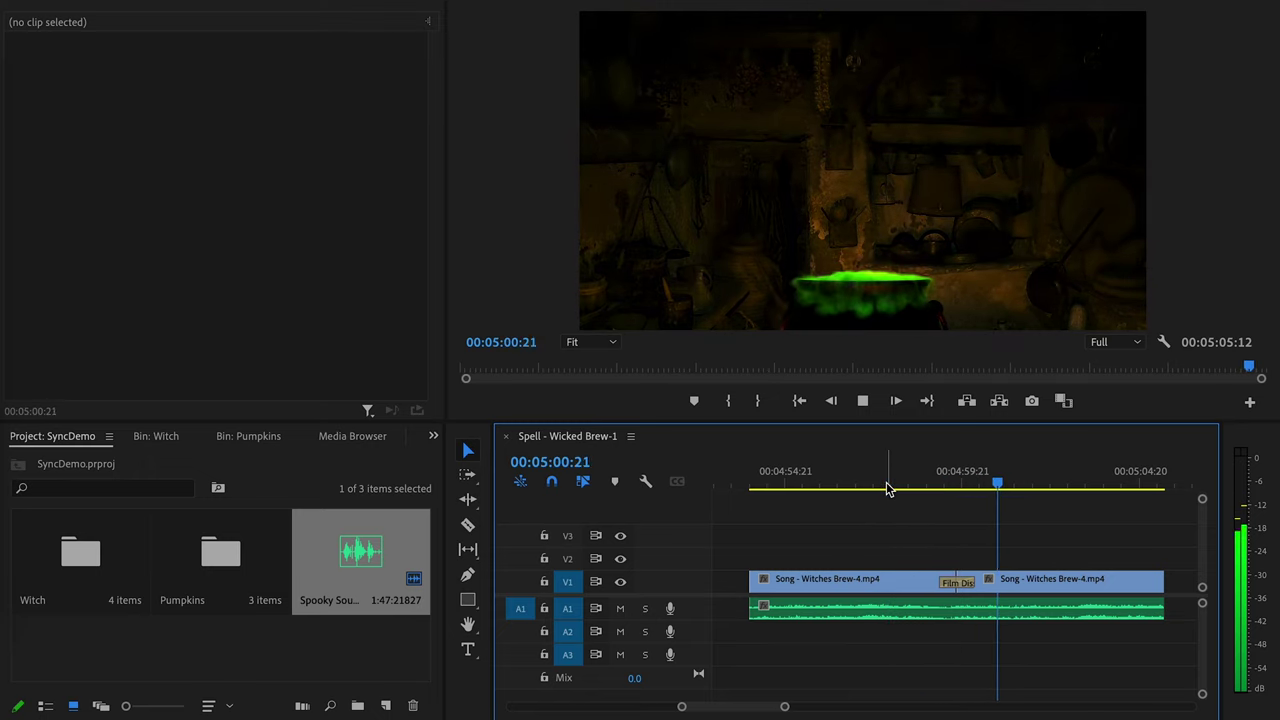
{"action": "key", "text": "space"}
{"action": "scroll", "coordinate": [880, 540], "scroll_direction": "down", "scroll_amount": 2, "text": "alt"}
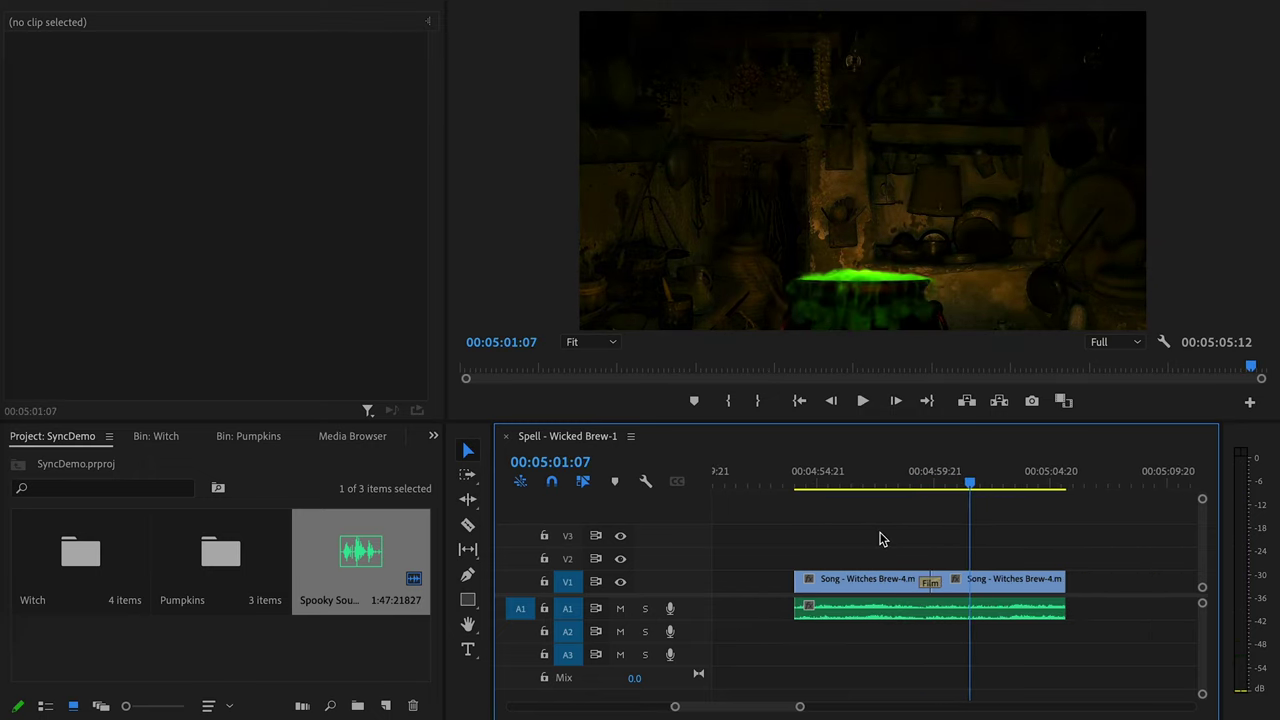
{"action": "scroll", "coordinate": [880, 540], "scroll_direction": "down", "scroll_amount": 2, "text": "alt"}
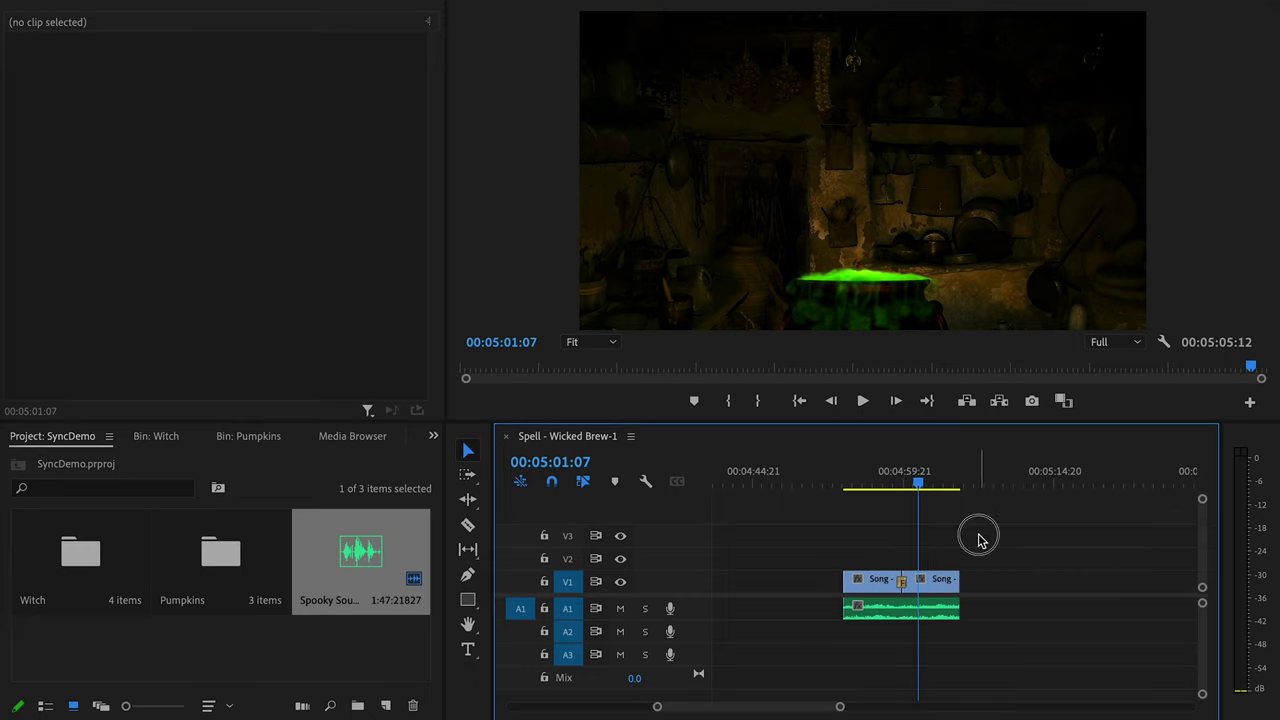
Copy the witch V1/A1 clips and paste them repeatedly from about 00:02:16 through 00:03:51:01
{"action": "left_click_drag", "start_coordinate": [979, 539], "coordinate": [830, 628]}
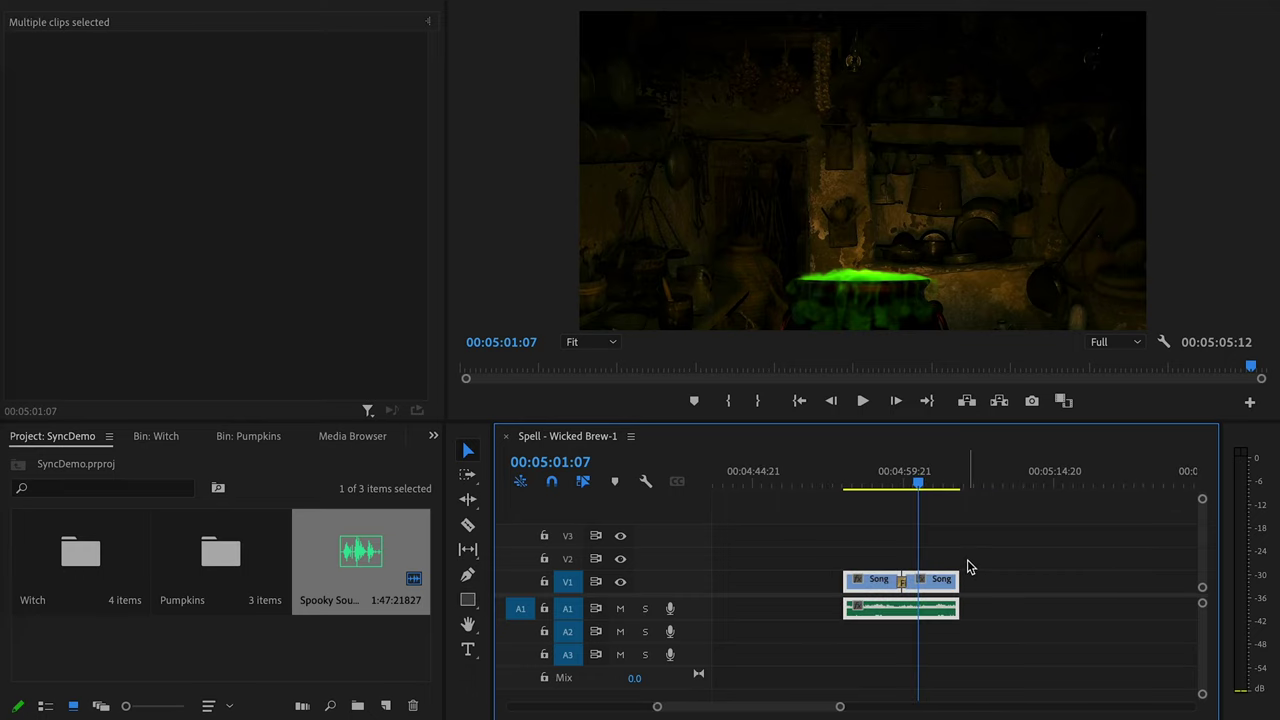
{"action": "scroll", "coordinate": [967, 559], "scroll_direction": "up", "scroll_amount": 15}
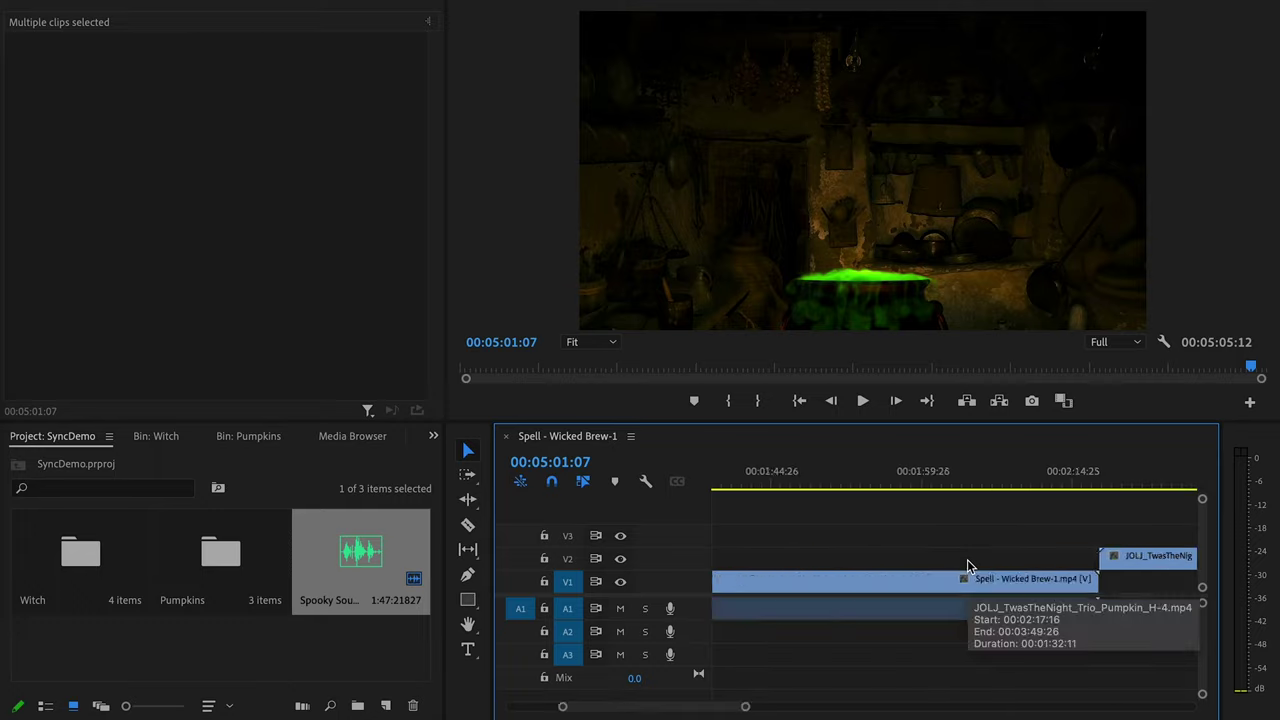
{"action": "scroll", "coordinate": [967, 566], "scroll_direction": "down", "scroll_amount": 4, "text": "alt"}
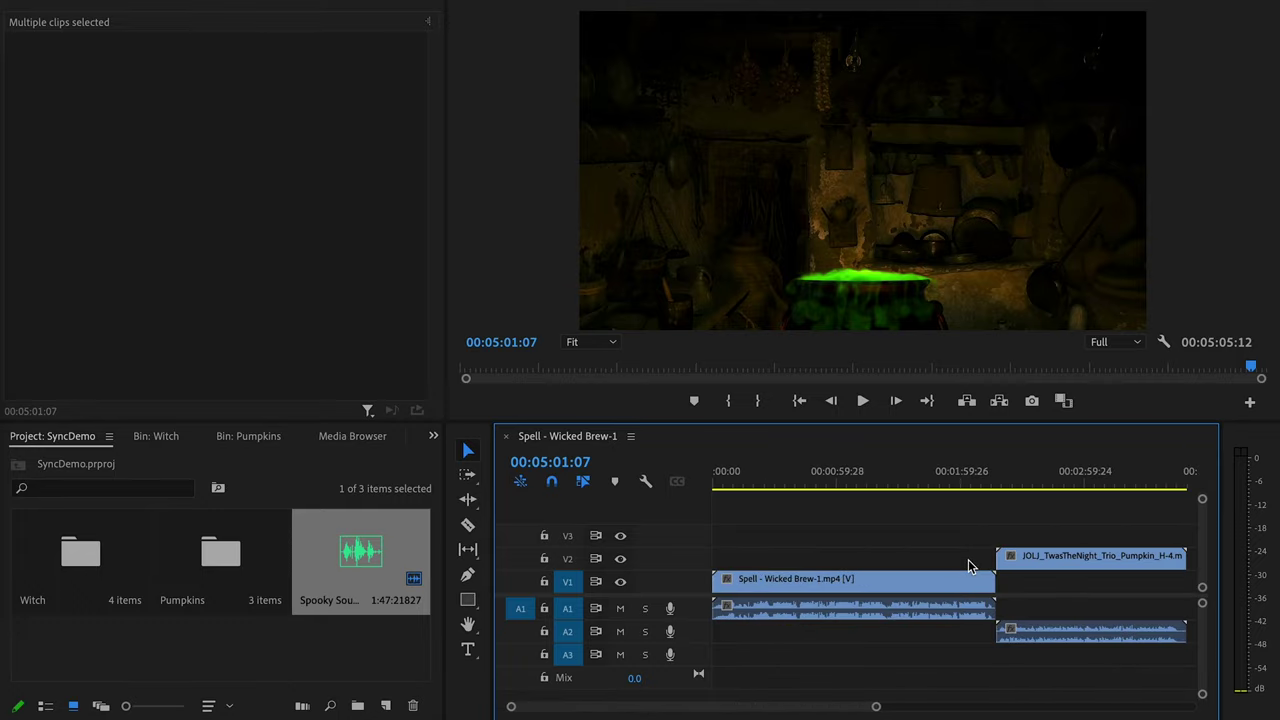
{"action": "left_click", "coordinate": [965, 512]}
{"action": "scroll", "coordinate": [971, 517], "scroll_direction": "down", "scroll_amount": 2}
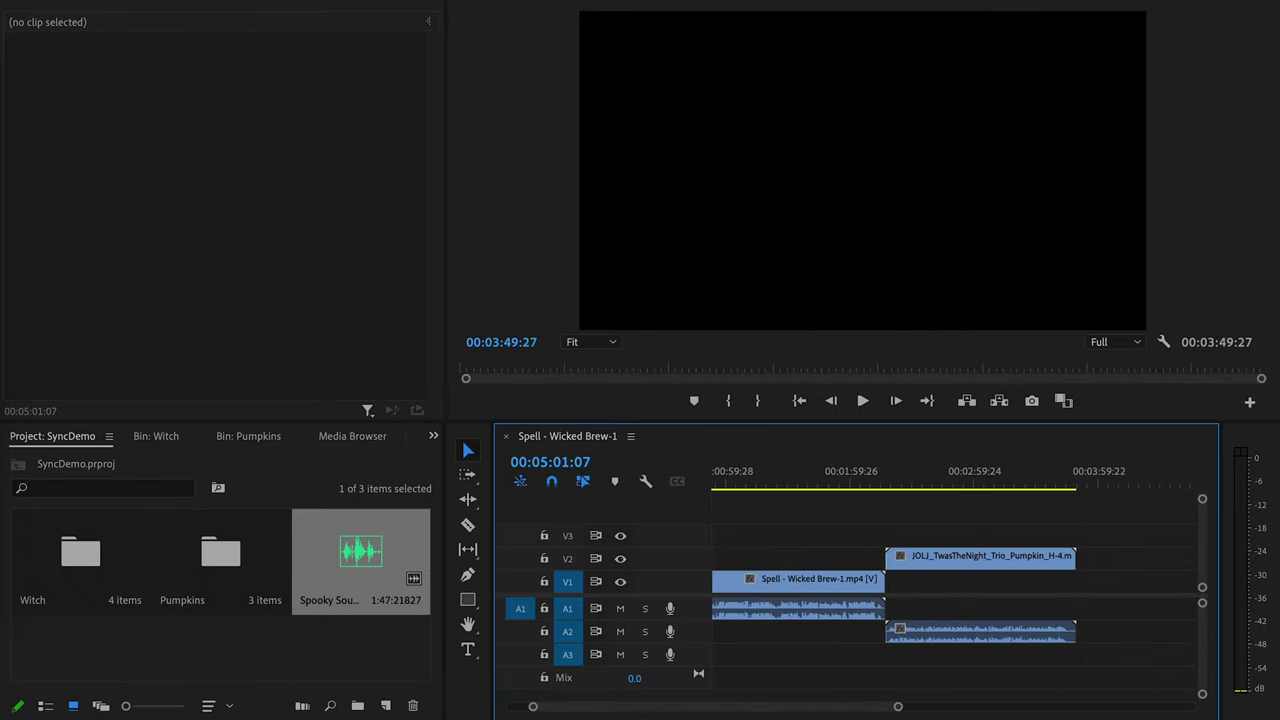
{"action": "left_click", "coordinate": [885, 483]}
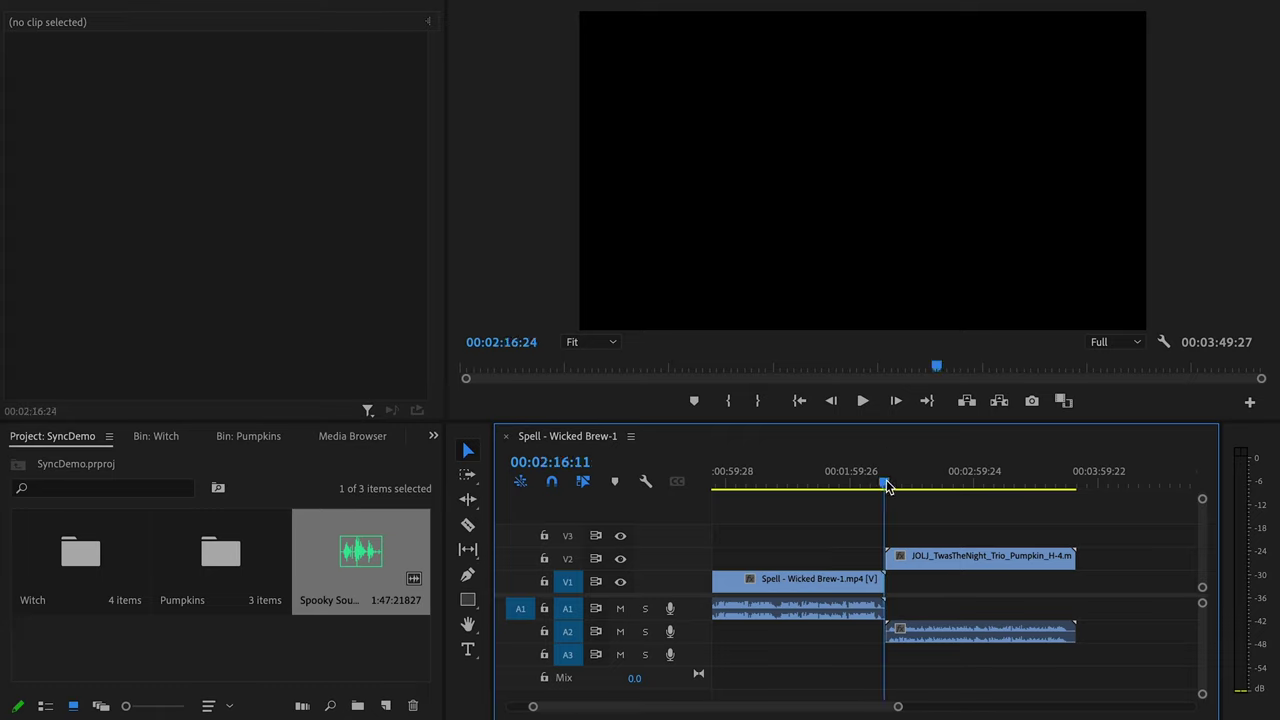
{"action": "left_click_drag", "start_coordinate": [893, 490], "coordinate": [888, 488]}
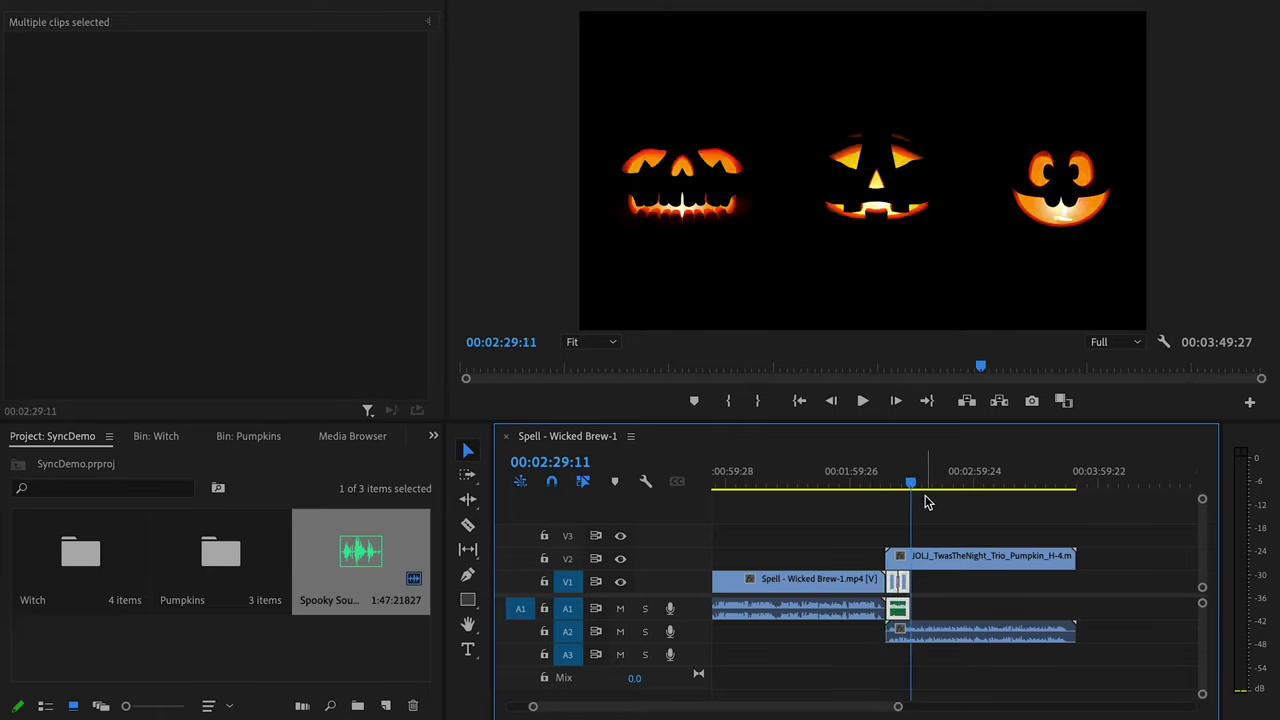
{"action": "left_click", "coordinate": [903, 588]}
{"action": "scroll", "coordinate": [900, 591], "scroll_direction": "down", "scroll_amount": 2}
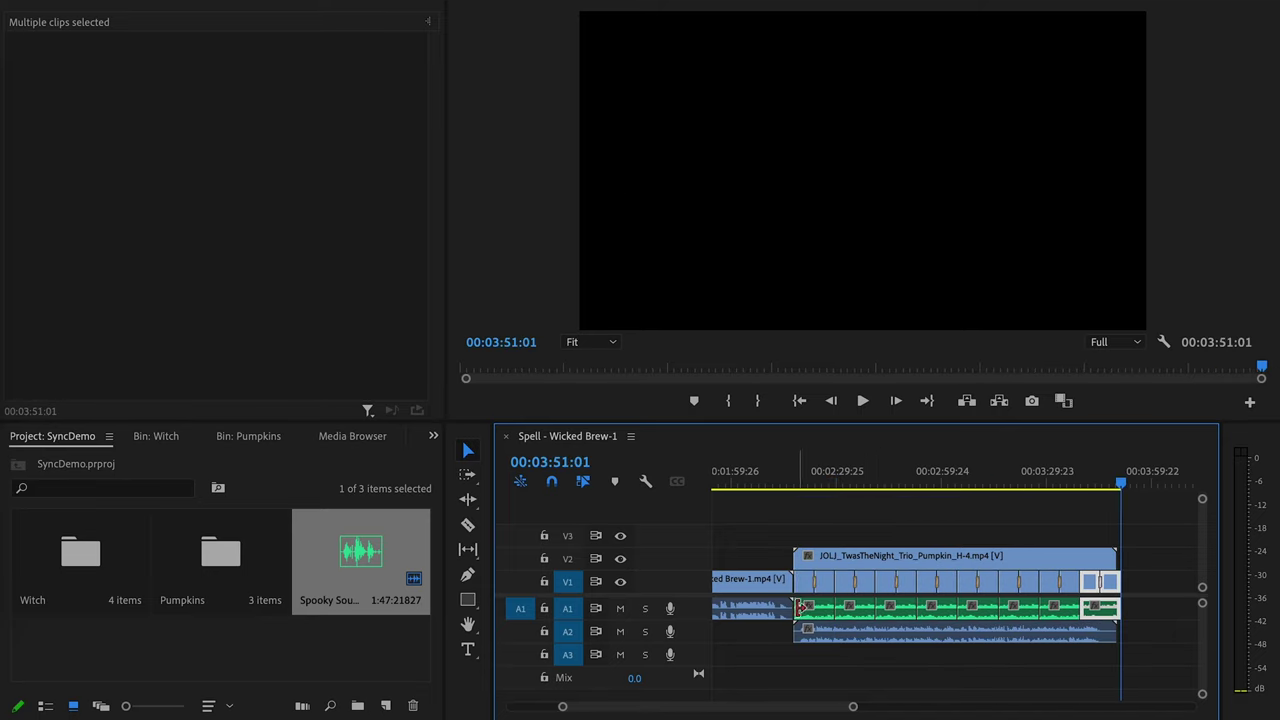
{"action": "scroll", "coordinate": [800, 608], "scroll_direction": "up", "scroll_amount": 3}
Add Film Dissolve transitions at the V1 edits near 00:02:29 and 00:02:40
{"action": "left_click", "coordinate": [312, 445]}
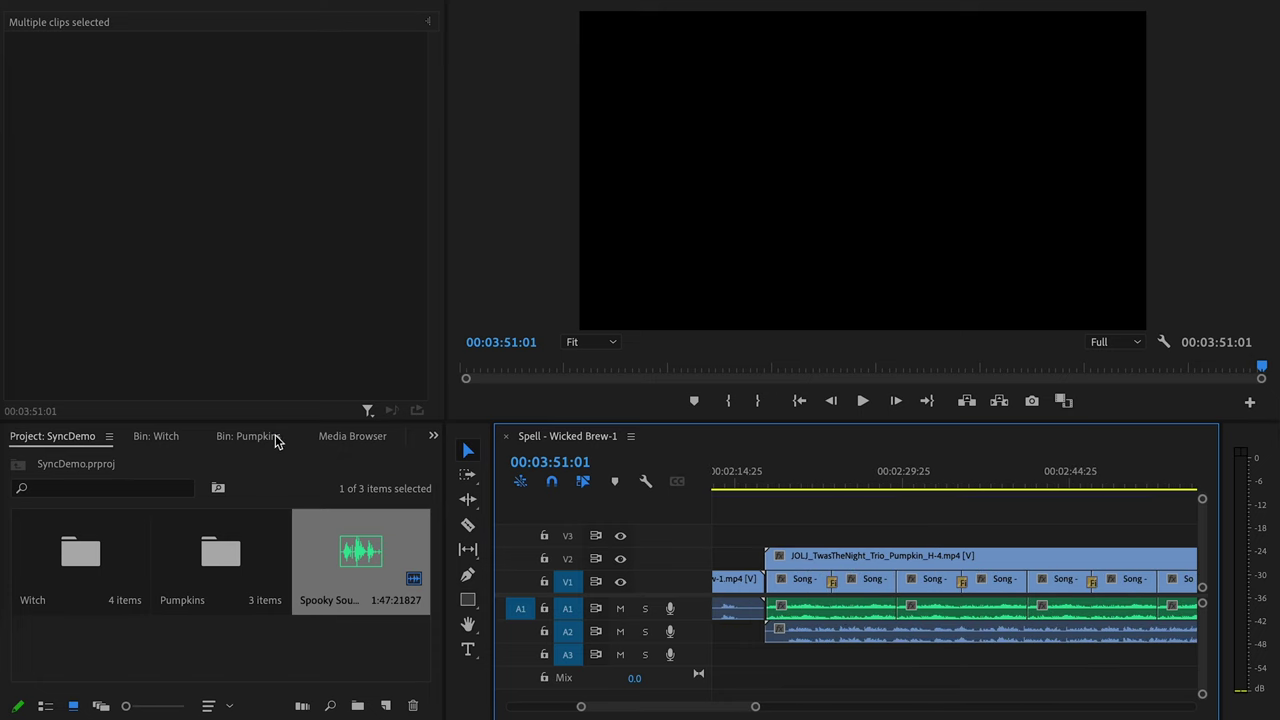
{"action": "scroll", "coordinate": [314, 446], "scroll_direction": "down", "scroll_amount": 3}
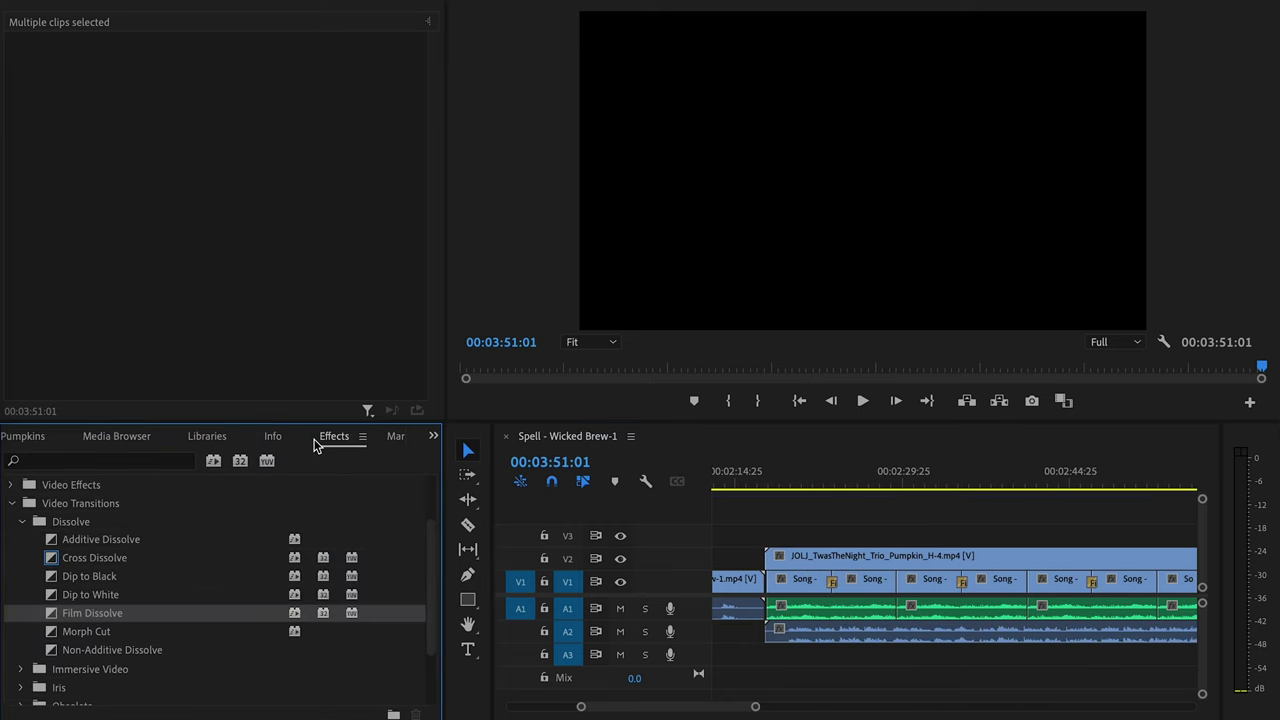
{"action": "mouse_move", "coordinate": [116, 619]}
{"action": "left_mouse_down"}
{"action": "mouse_move", "coordinate": [393, 591]}
{"action": "mouse_move", "coordinate": [1040, 580]}
{"action": "mouse_move", "coordinate": [870, 578]}
{"action": "left_mouse_up"}
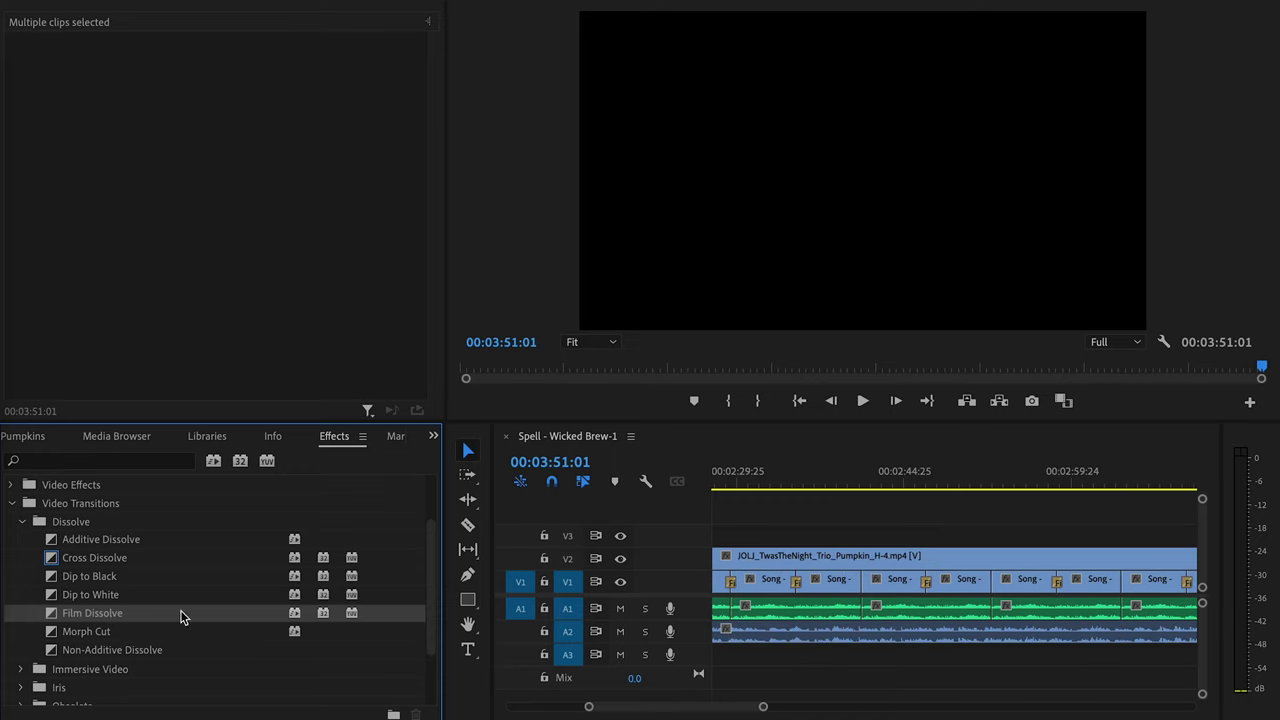
{"action": "mouse_move", "coordinate": [164, 613]}
{"action": "left_mouse_down"}
{"action": "mouse_move", "coordinate": [838, 612]}
{"action": "mouse_move", "coordinate": [866, 579]}
{"action": "left_mouse_up"}
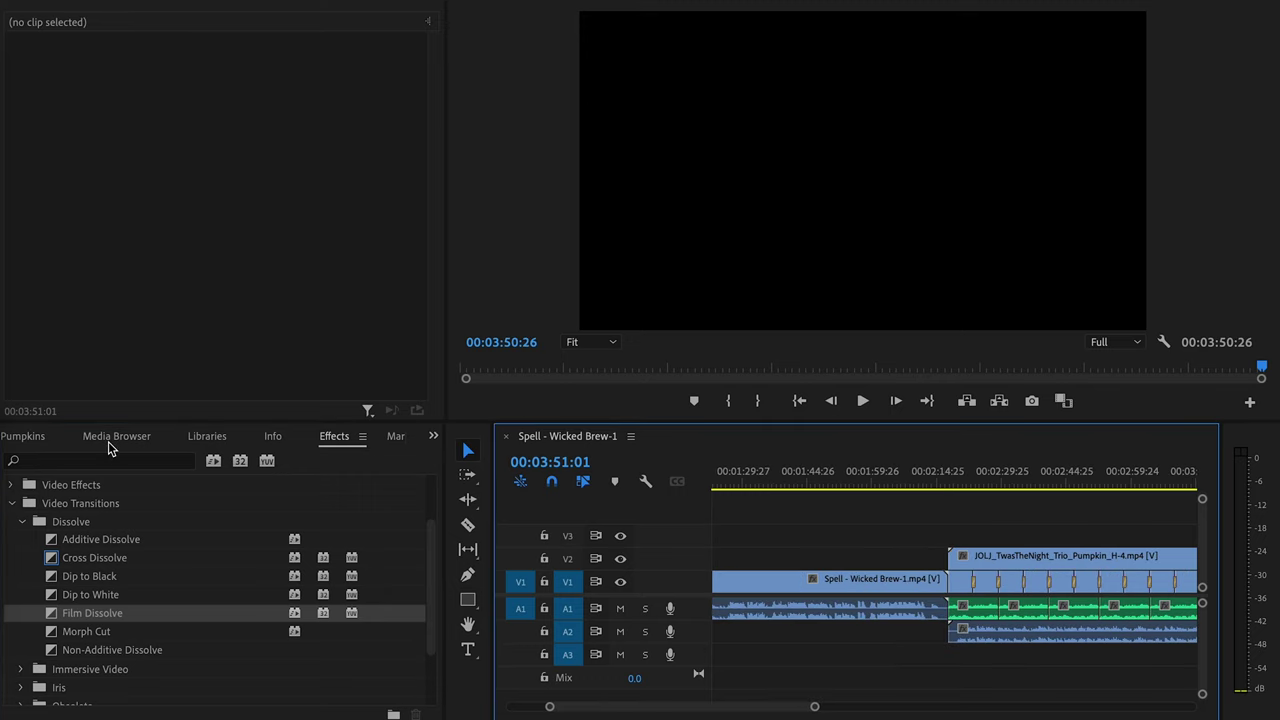
{"action": "scroll", "coordinate": [108, 441], "scroll_direction": "up", "scroll_amount": 6}
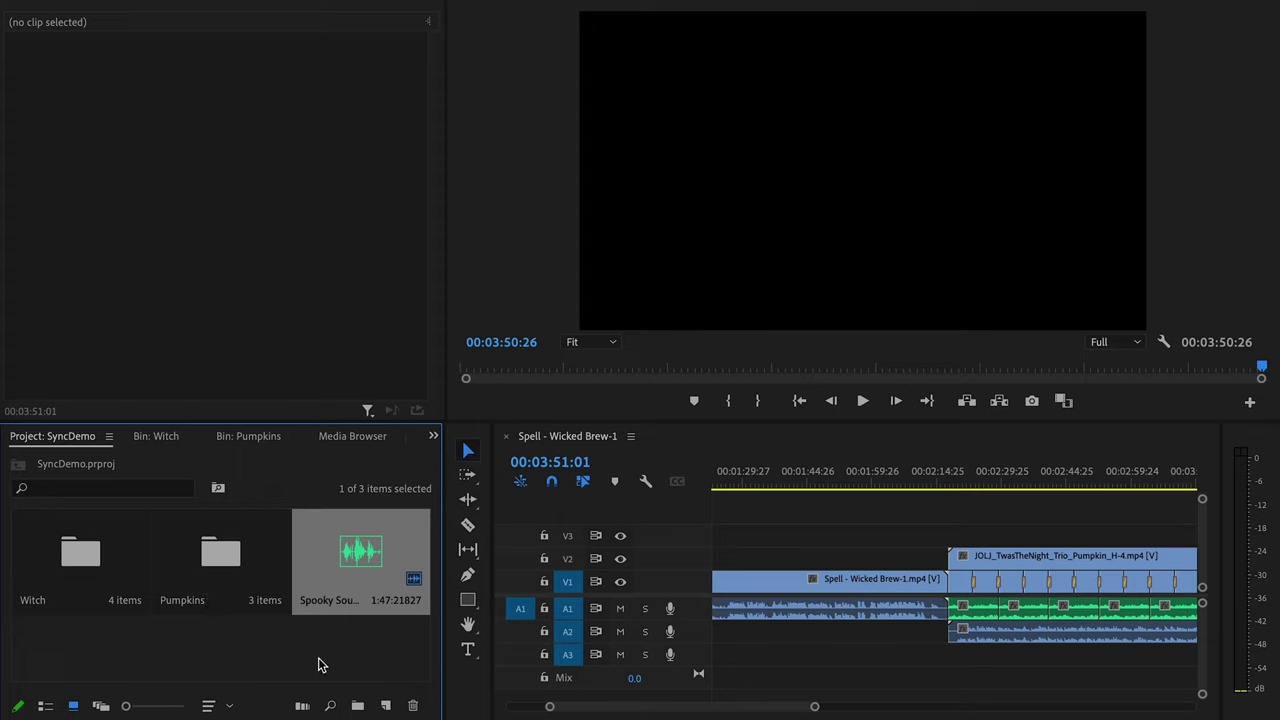
Add the Scaring Each Other pumpkin clip, followed by the FunnyFaces clip, onto V2/A2
{"action": "double_click", "coordinate": [220, 550]}
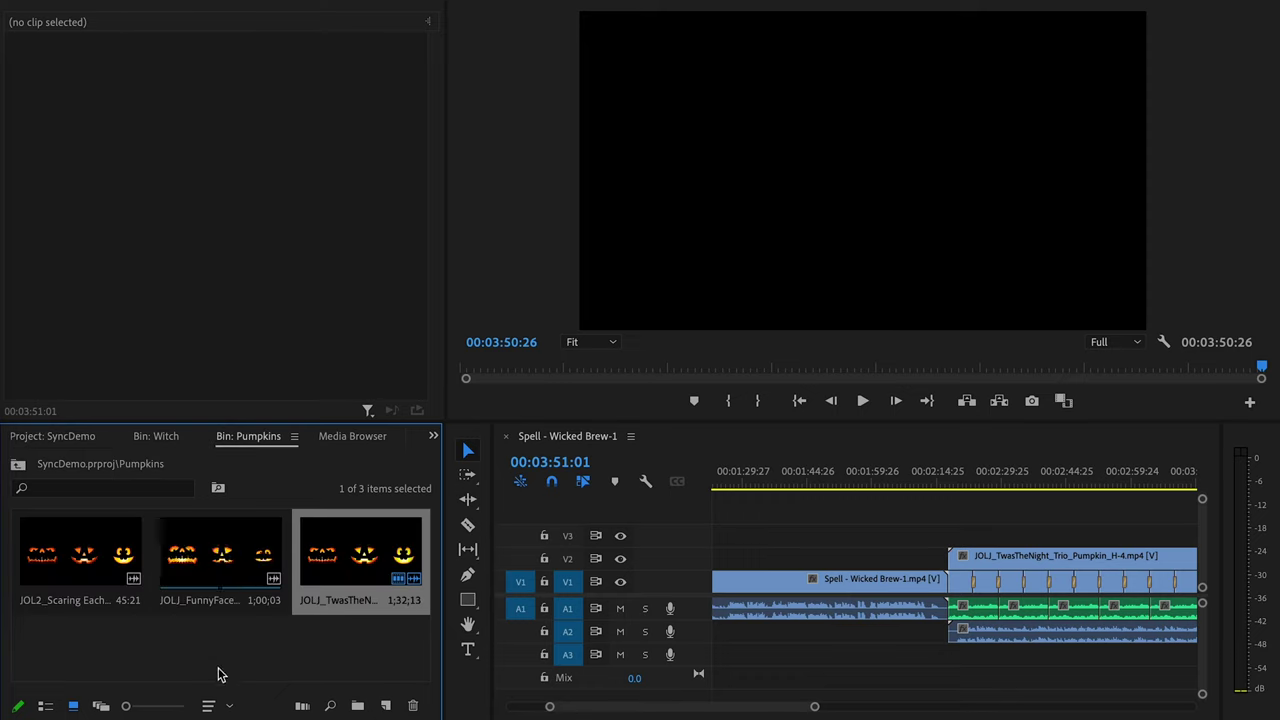
{"action": "key", "text": "minus"}
{"action": "key", "text": "minus"}
{"action": "key", "text": "minus"}
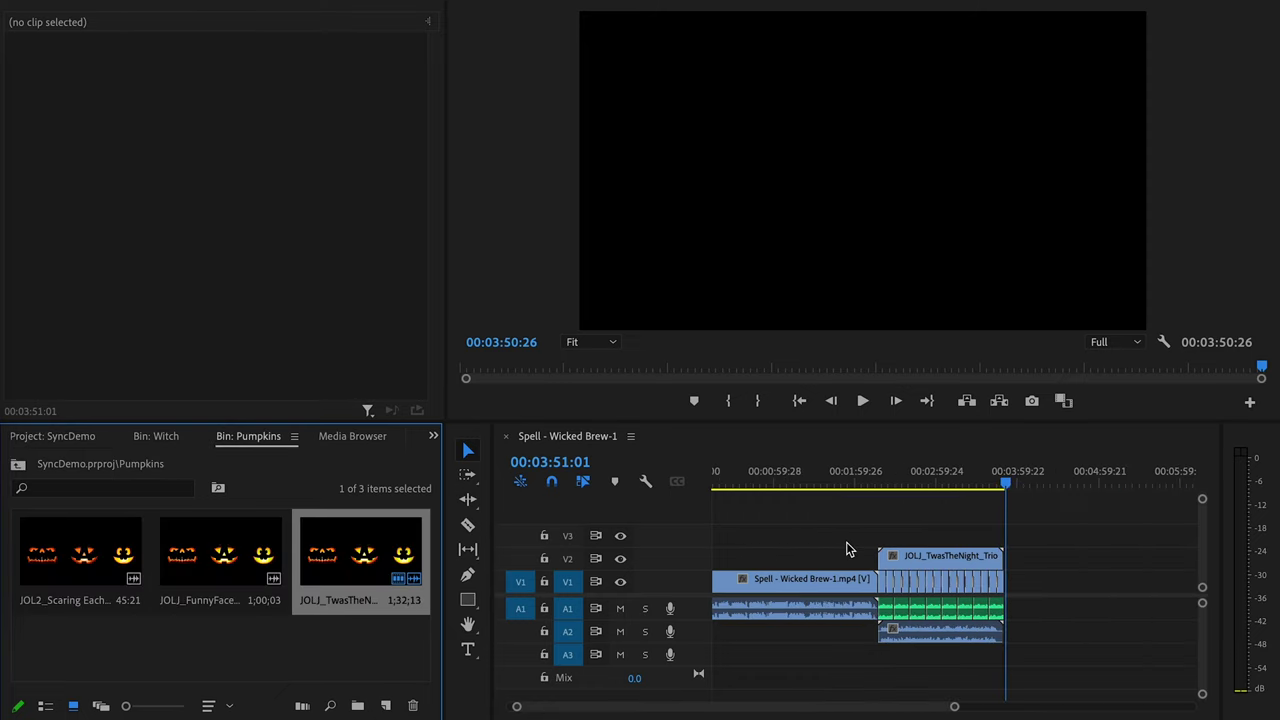
{"action": "key", "text": "minus"}
{"action": "key", "text": "minus"}
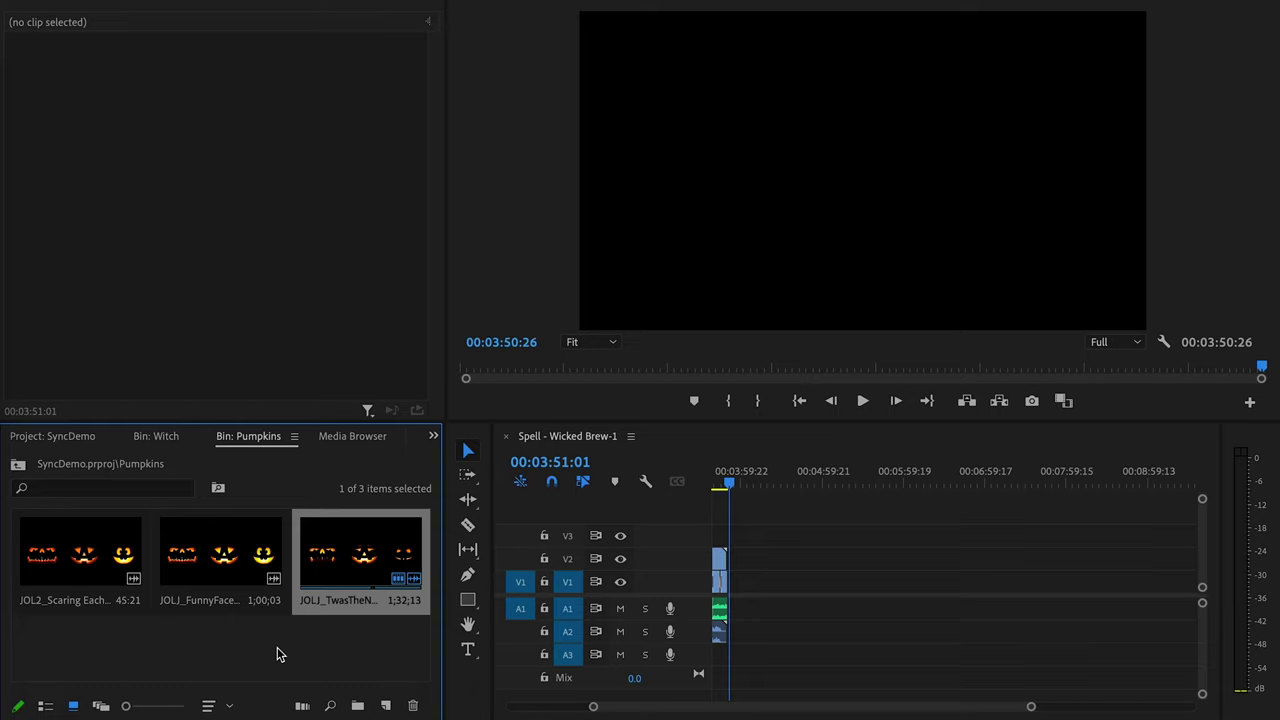
{"action": "left_click_drag", "start_coordinate": [86, 543], "coordinate": [810, 558]}
{"action": "left_click_drag", "start_coordinate": [205, 550], "coordinate": [877, 557]}
Preview the Scaring Each Other to FunnyFaces join, then zoom the timeline out
{"action": "scroll", "coordinate": [912, 480], "scroll_direction": "up", "scroll_amount": 3}
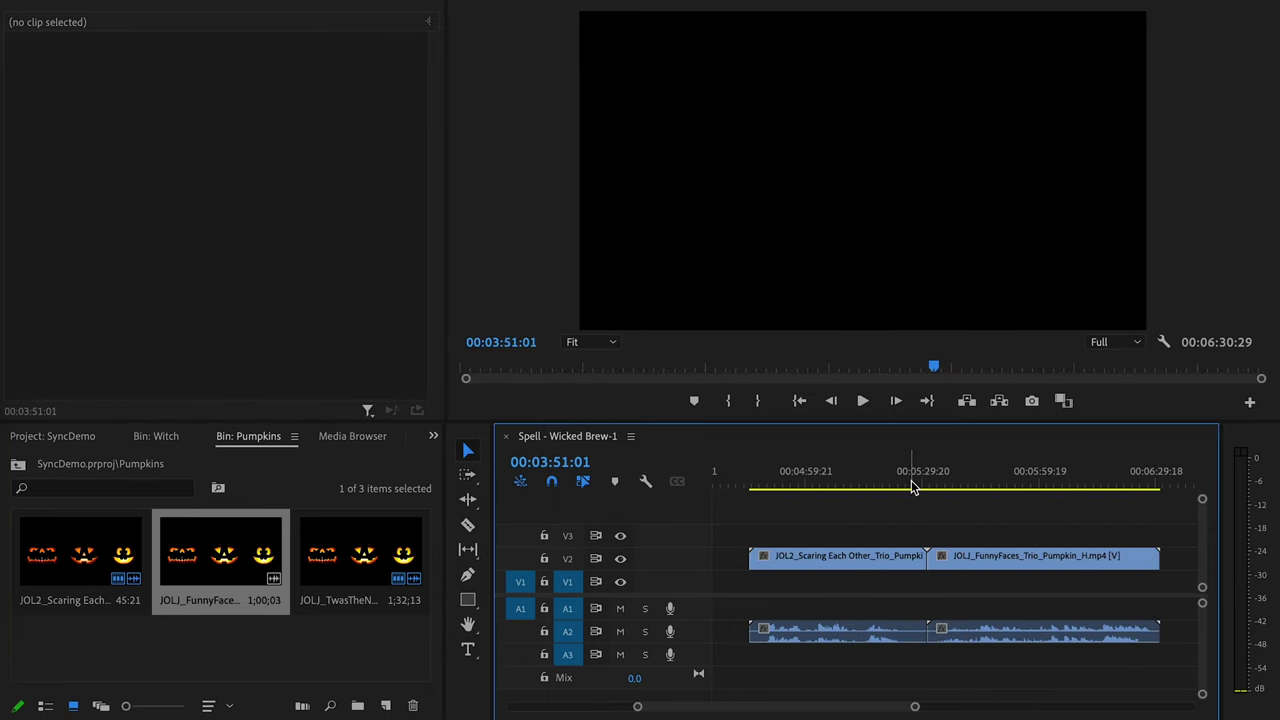
{"action": "left_click", "coordinate": [912, 486]}
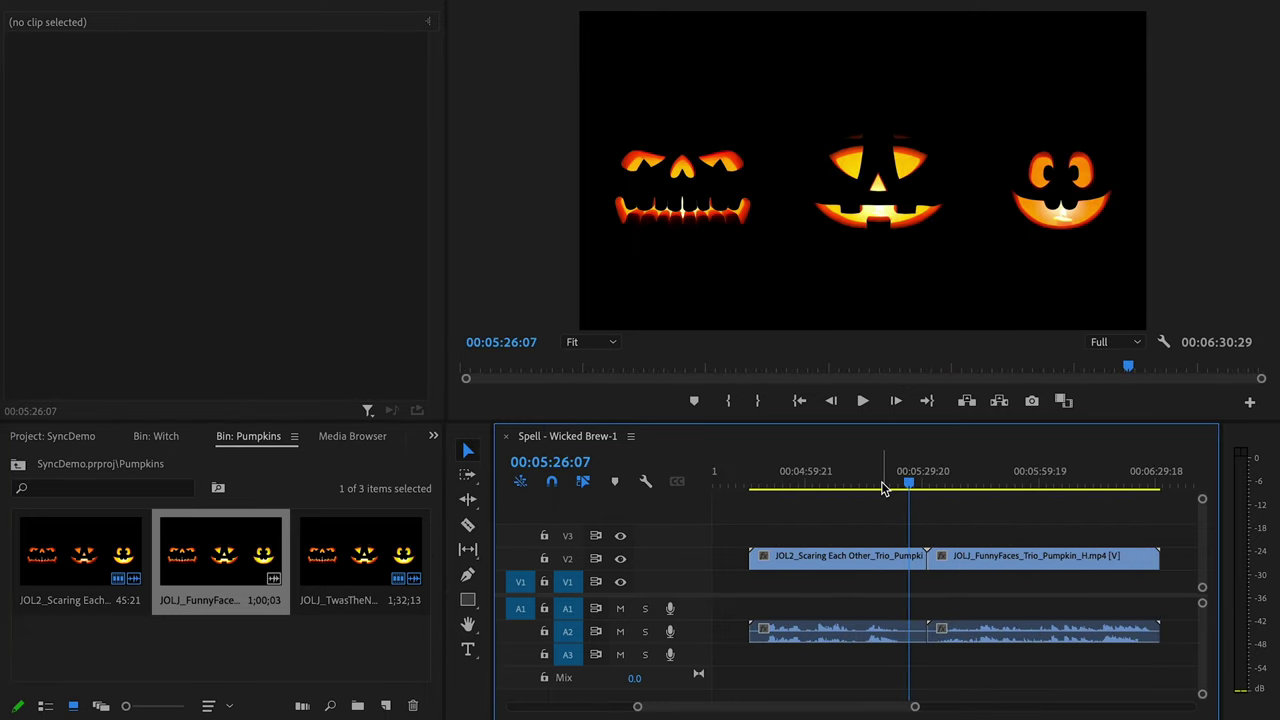
{"action": "key", "text": "space"}
{"action": "scroll", "coordinate": [882, 487], "scroll_direction": "up", "scroll_amount": 2}
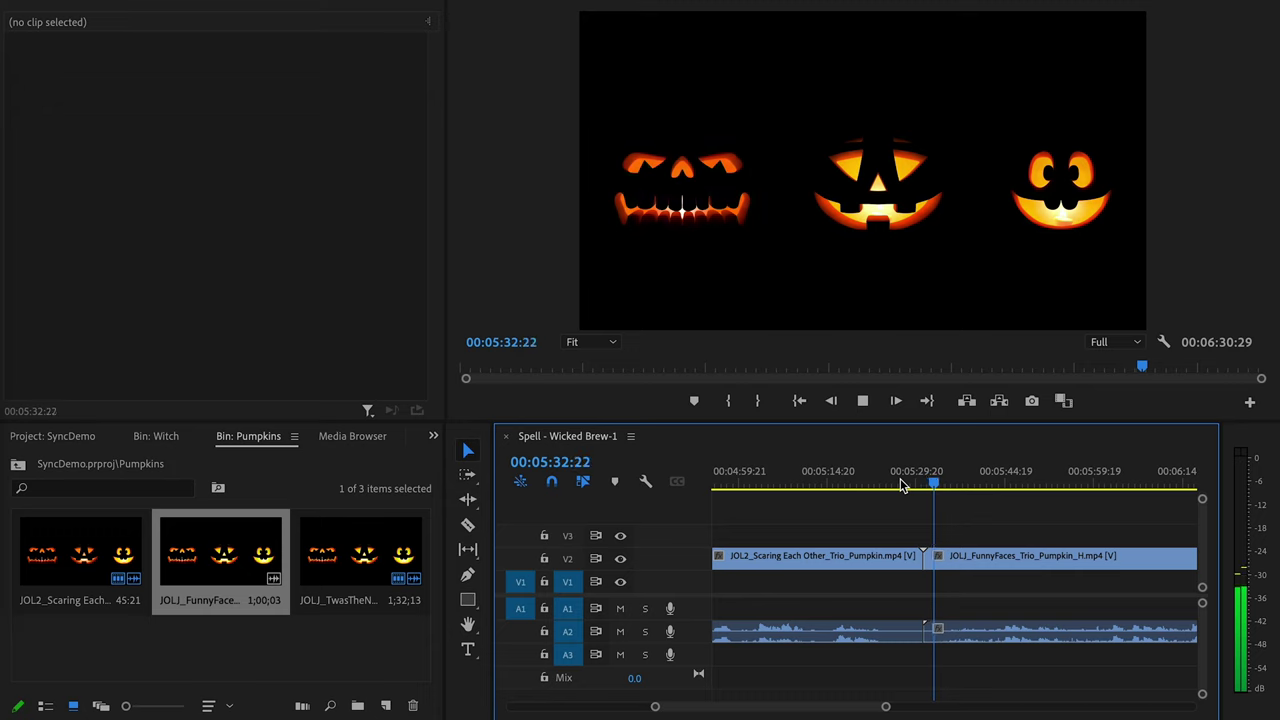
{"action": "key", "text": "space"}
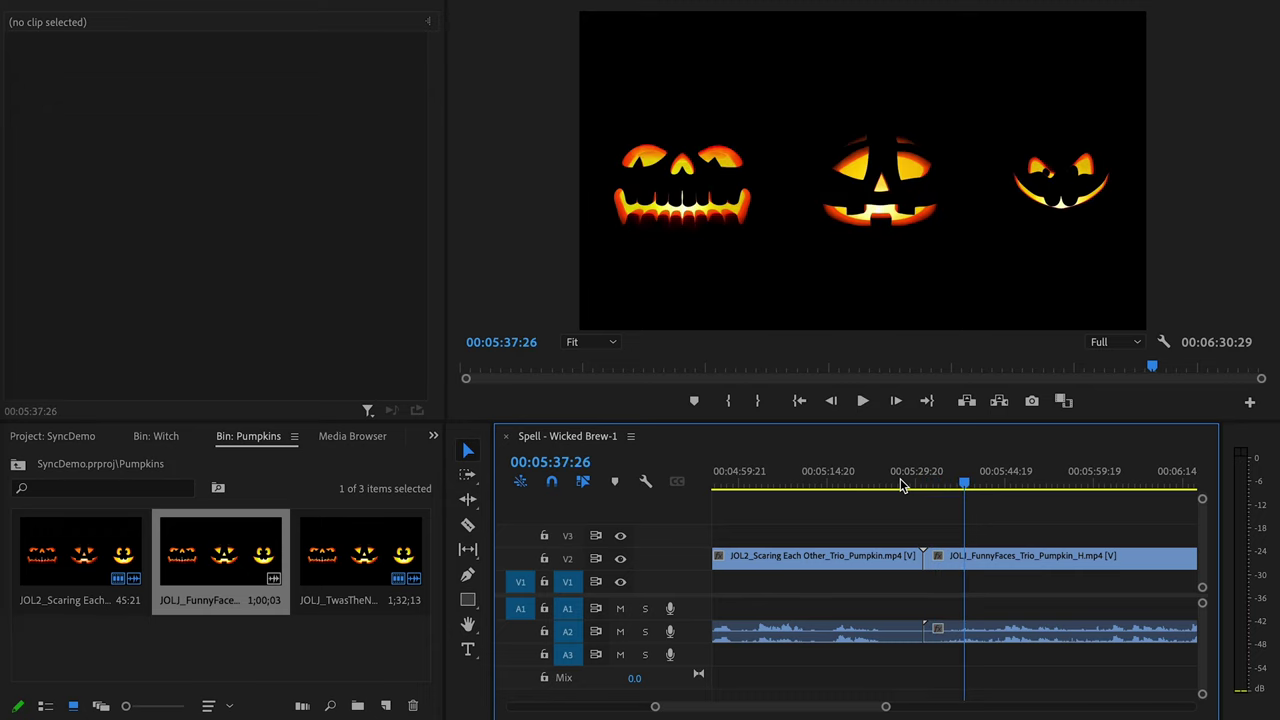
{"action": "key", "text": "minus"}
{"action": "key", "text": "minus"}
{"action": "key", "text": "minus"}
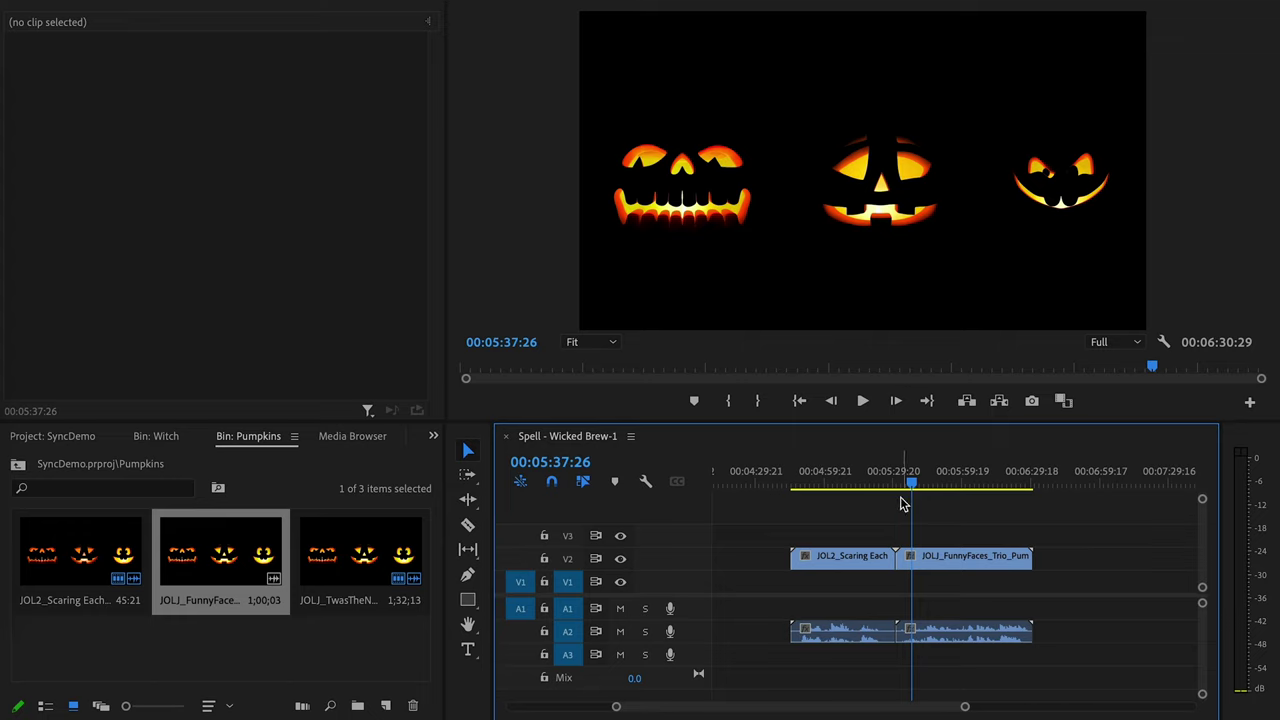
{"action": "key", "text": "minus"}
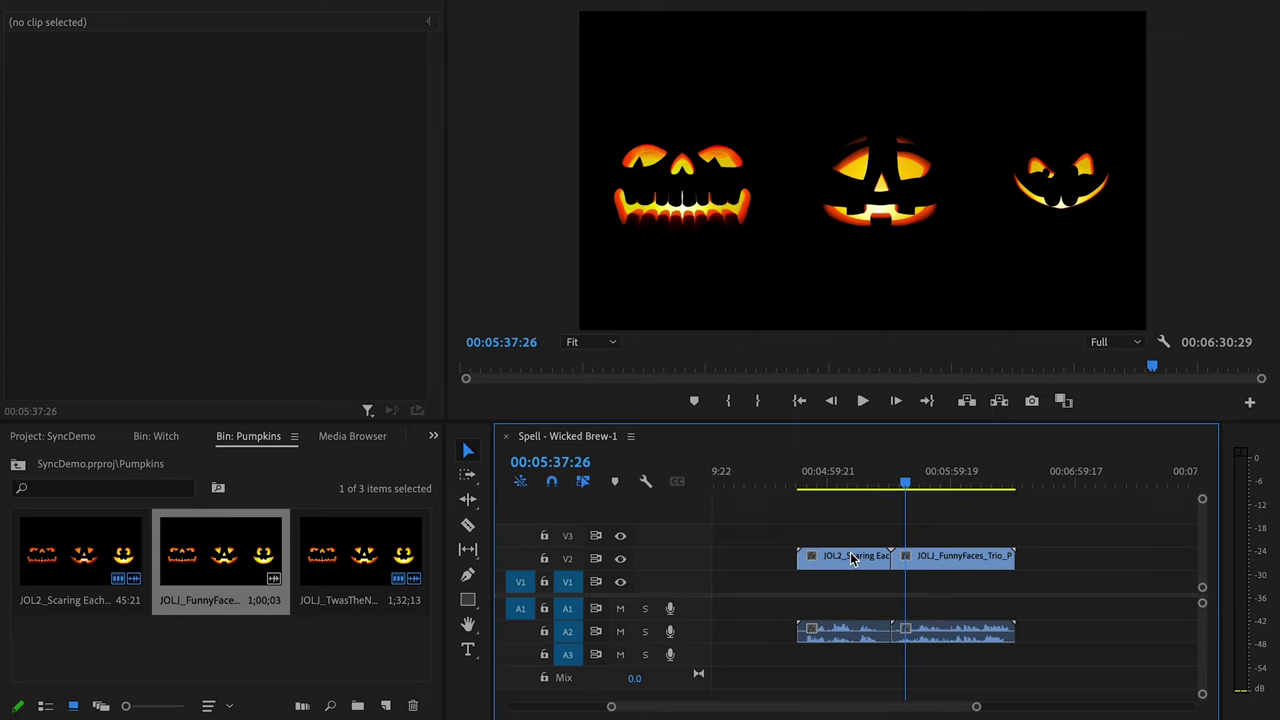
Move the three trailing pumpkin clips as a group to start near 00:04:45:09, ending at 00:07:15:22
{"action": "left_click_drag", "start_coordinate": [923, 525], "coordinate": [832, 640]}
{"action": "key", "text": "minus"}
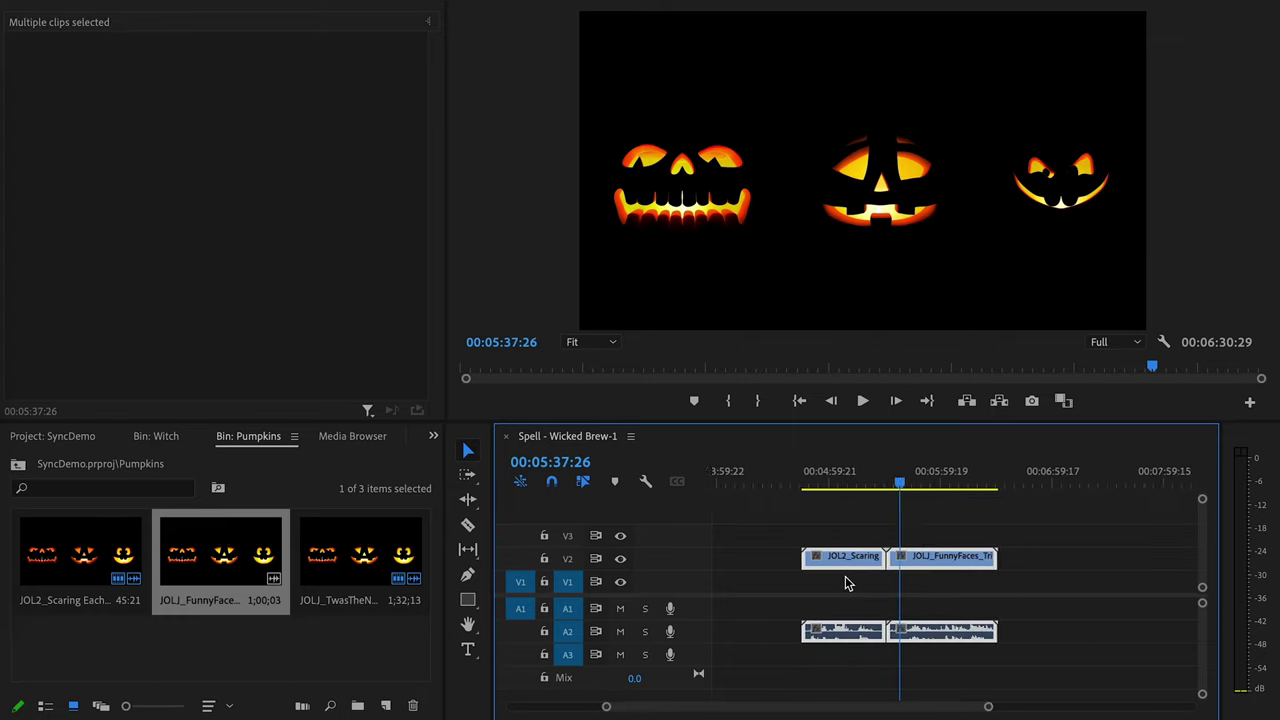
{"action": "scroll", "coordinate": [845, 576], "scroll_direction": "down", "scroll_amount": 3}
{"action": "key", "text": "minus"}
{"action": "left_click", "coordinate": [816, 484]}
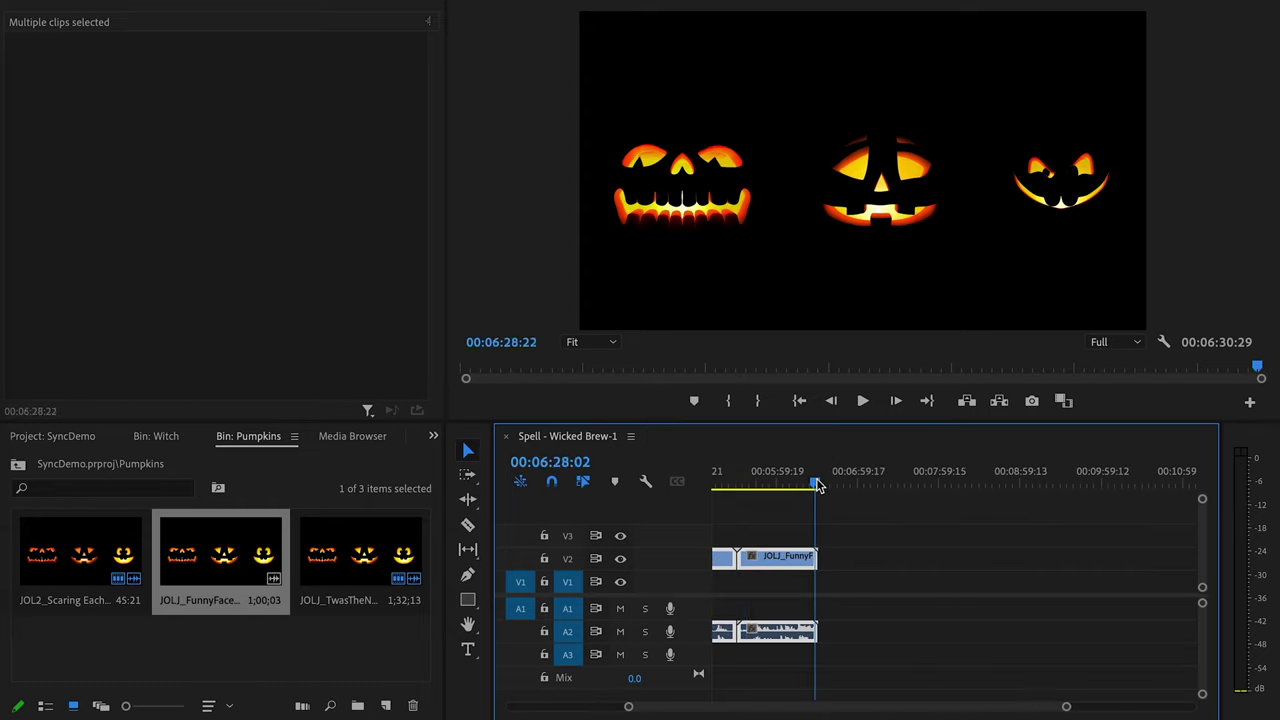
{"action": "left_click_drag", "start_coordinate": [816, 484], "coordinate": [817, 486]}
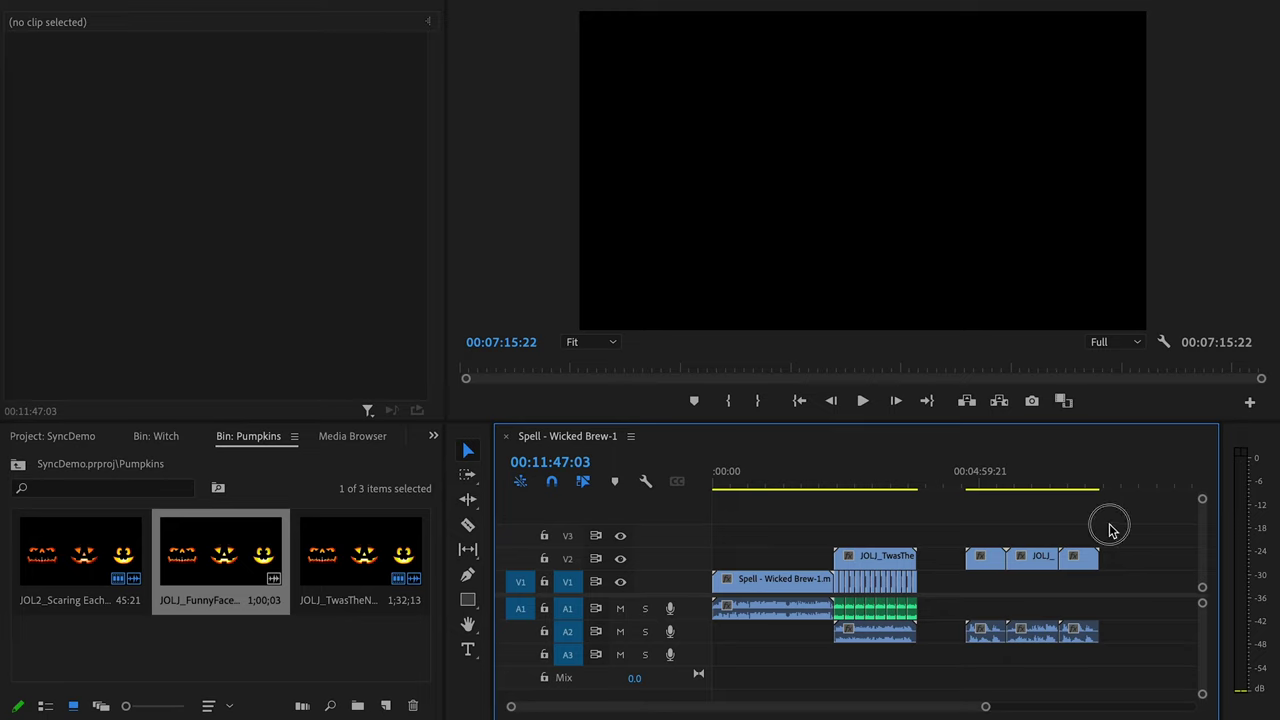
{"action": "left_click_drag", "start_coordinate": [1110, 527], "coordinate": [924, 690]}
{"action": "mouse_move", "coordinate": [987, 557]}
{"action": "left_mouse_down"}
{"action": "mouse_move", "coordinate": [735, 565]}
{"action": "mouse_move", "coordinate": [720, 563]}
{"action": "mouse_move", "coordinate": [714, 537]}
{"action": "mouse_move", "coordinate": [723, 560]}
{"action": "mouse_move", "coordinate": [943, 549]}
{"action": "mouse_move", "coordinate": [987, 575]}
{"action": "left_mouse_up"}
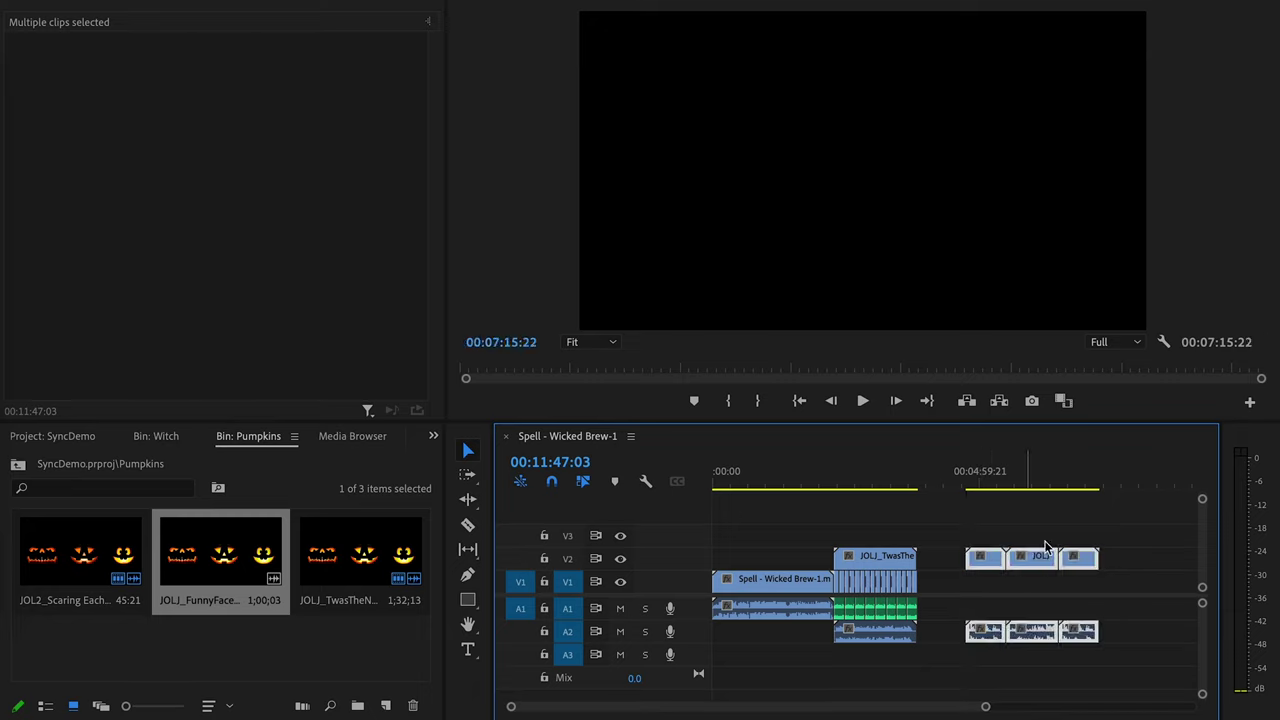
{"action": "left_click", "coordinate": [1104, 535]}
Cut off the last pumpkin clip's excess tail and move the pumpkin clips to the sequence start
{"action": "key", "text": "c"}
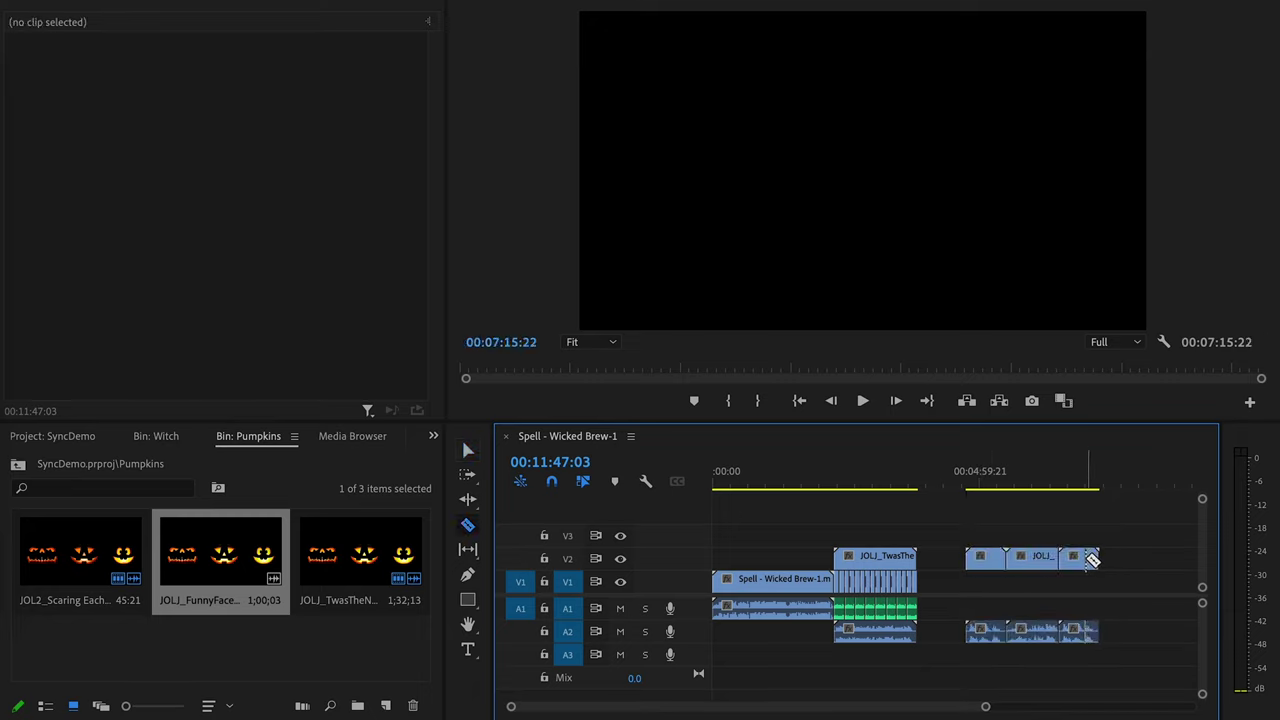
{"action": "left_click", "coordinate": [1089, 558]}
{"action": "key", "text": "v"}
{"action": "left_click", "coordinate": [1092, 558]}
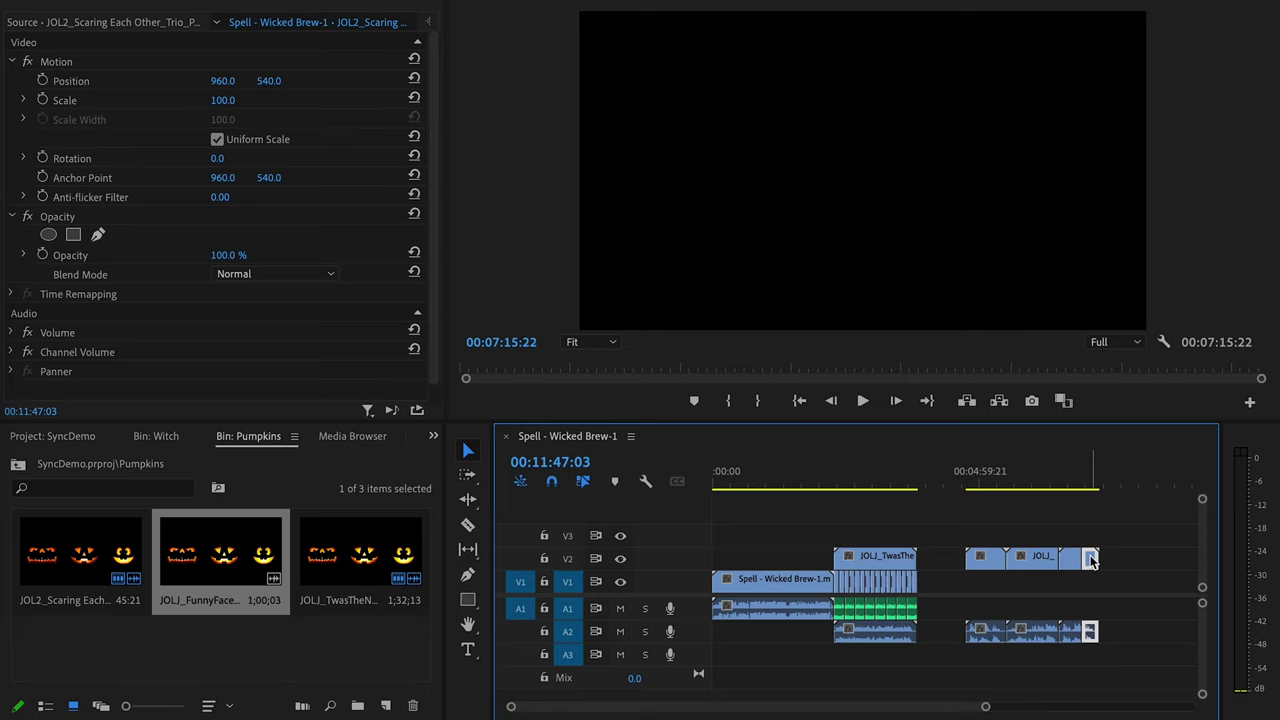
{"action": "key", "text": "Delete"}
{"action": "left_click_drag", "start_coordinate": [1083, 520], "coordinate": [740, 558]}
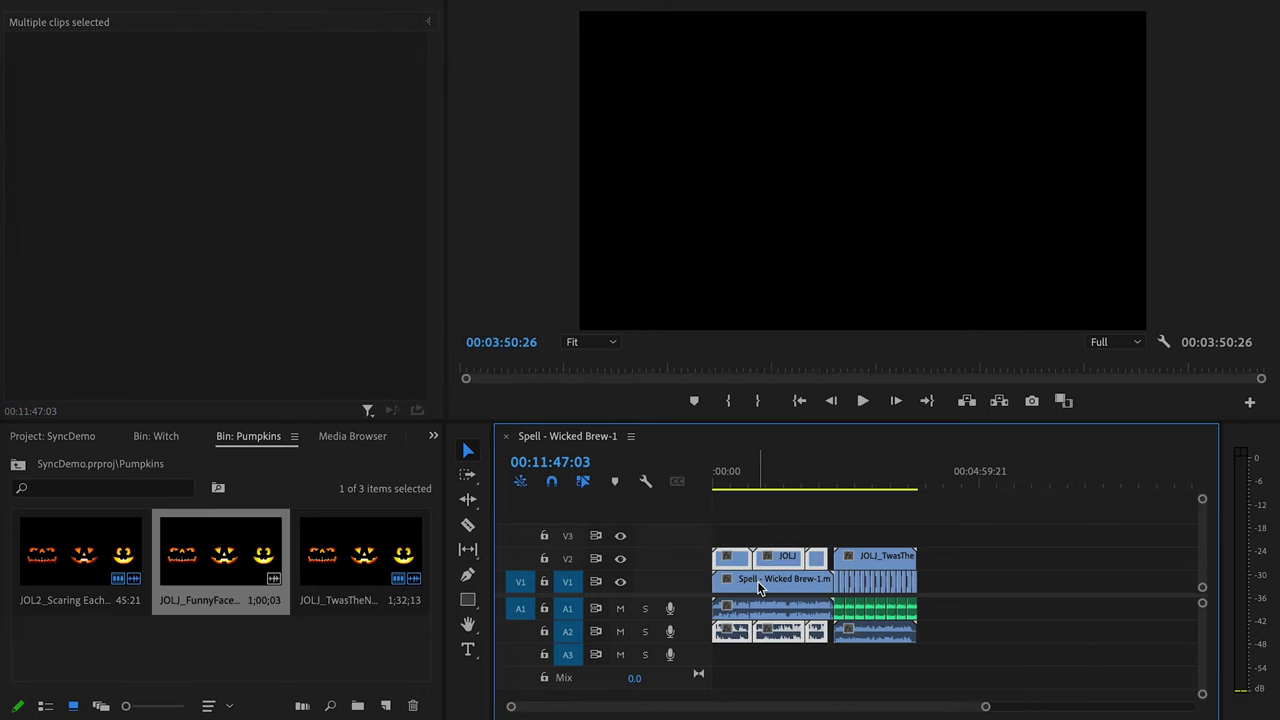
{"action": "key", "text": "backslash"}
{"action": "left_click", "coordinate": [888, 521]}
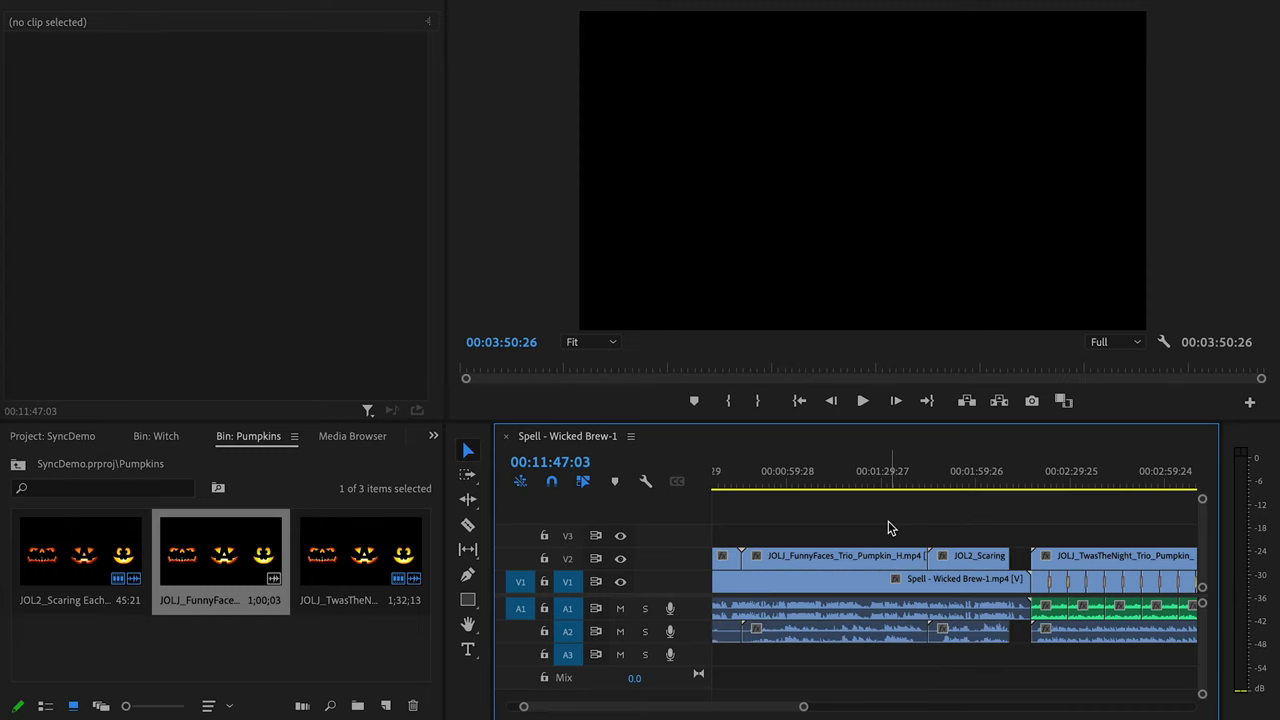
Extend JOL2_Scaring Each Other to meet TwasTheNight near 00:02:16 and preview the join
{"action": "key", "text": "equal"}
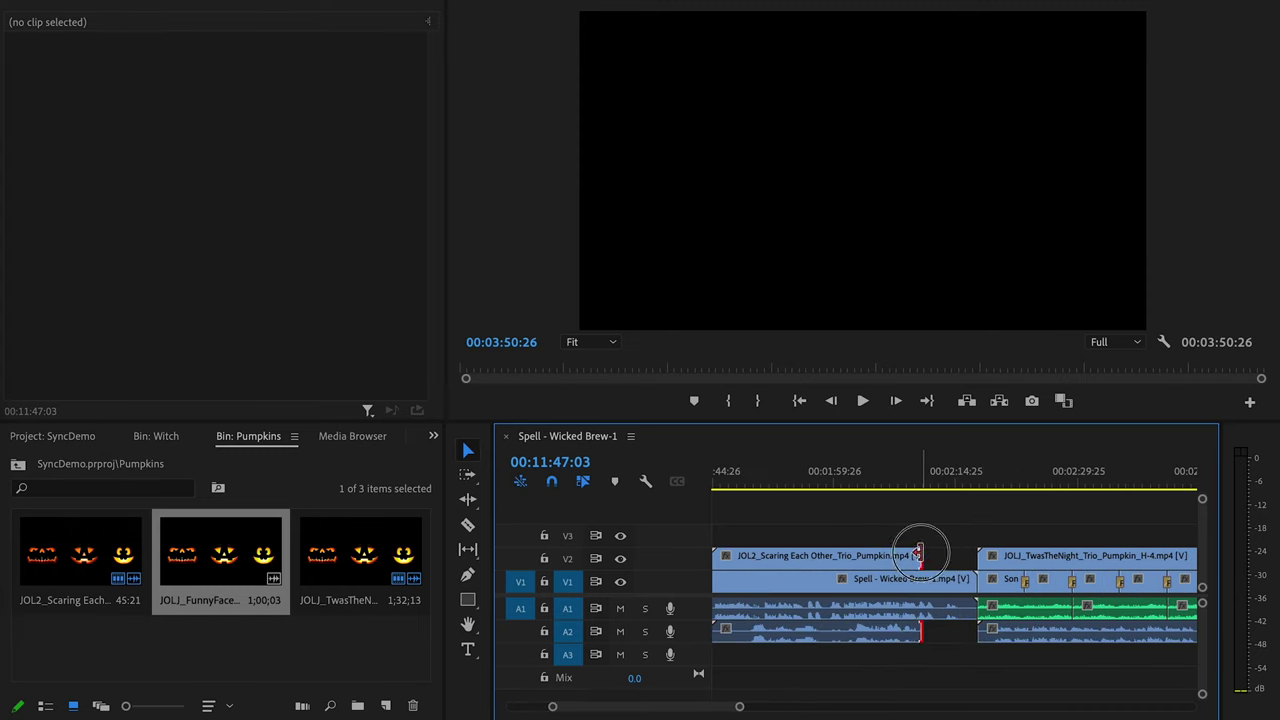
{"action": "left_click_drag", "start_coordinate": [918, 554], "coordinate": [977, 553]}
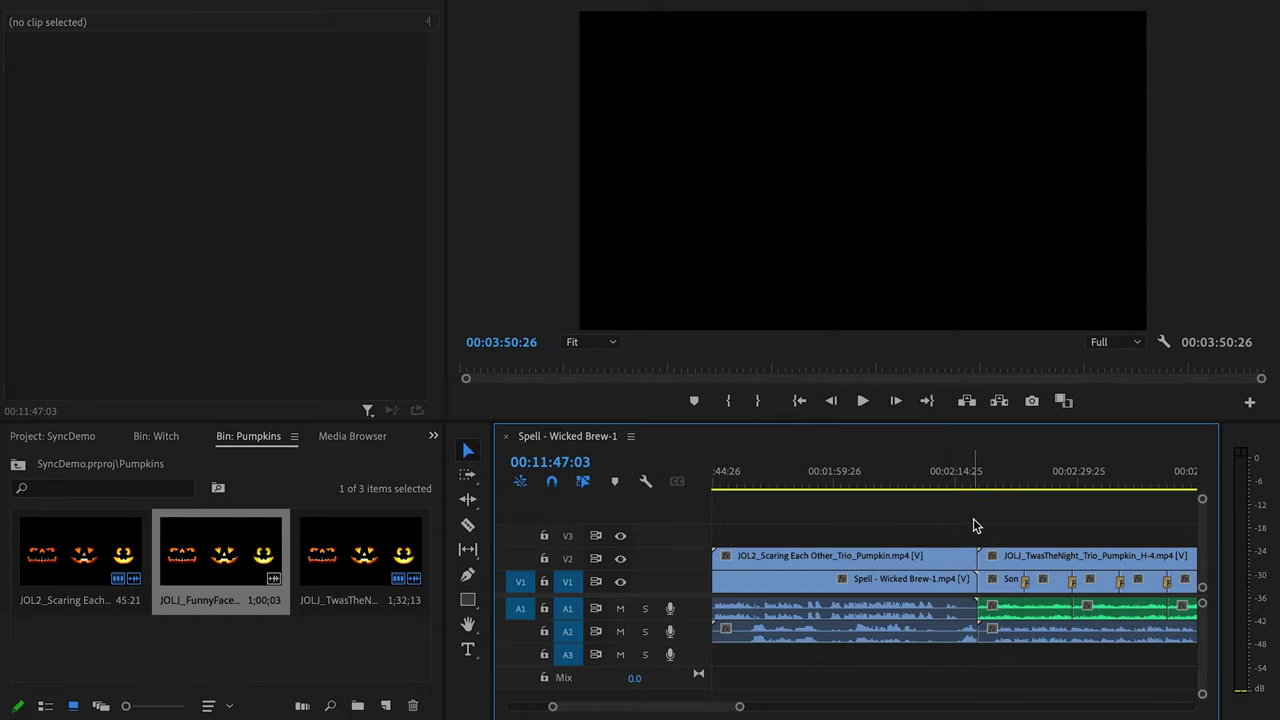
{"action": "left_click", "coordinate": [958, 481]}
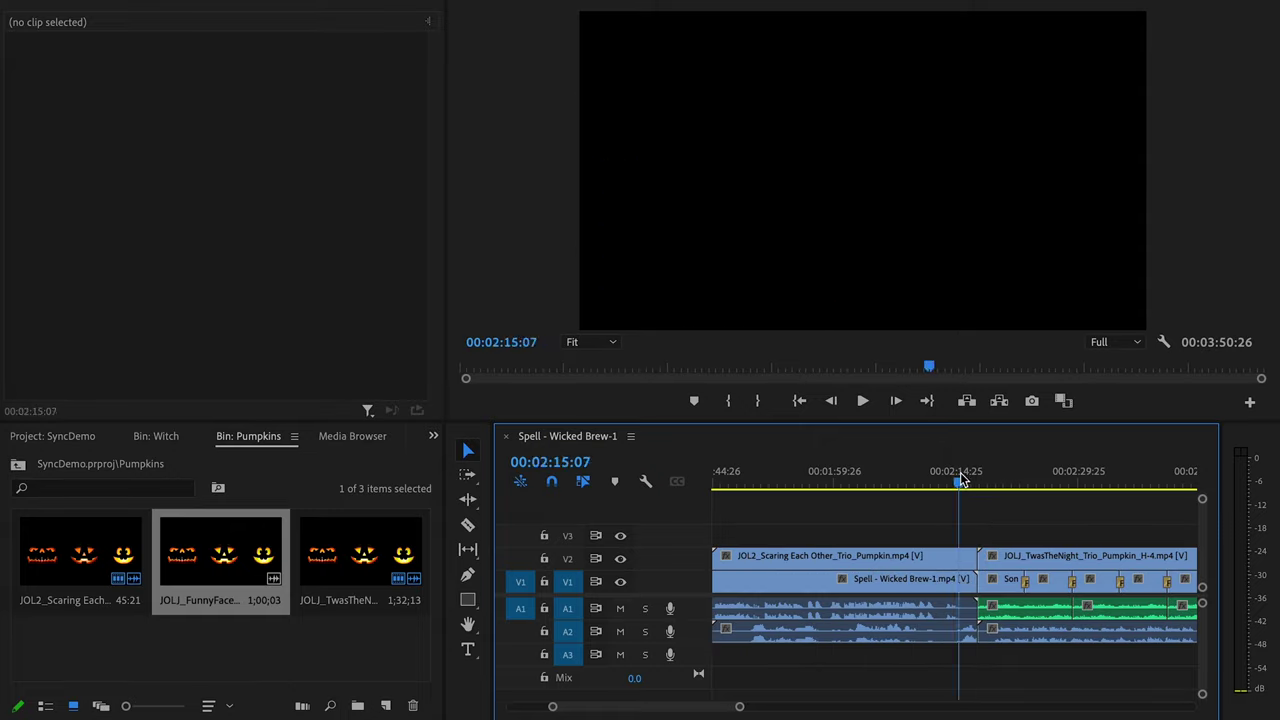
{"action": "key", "text": "space"}
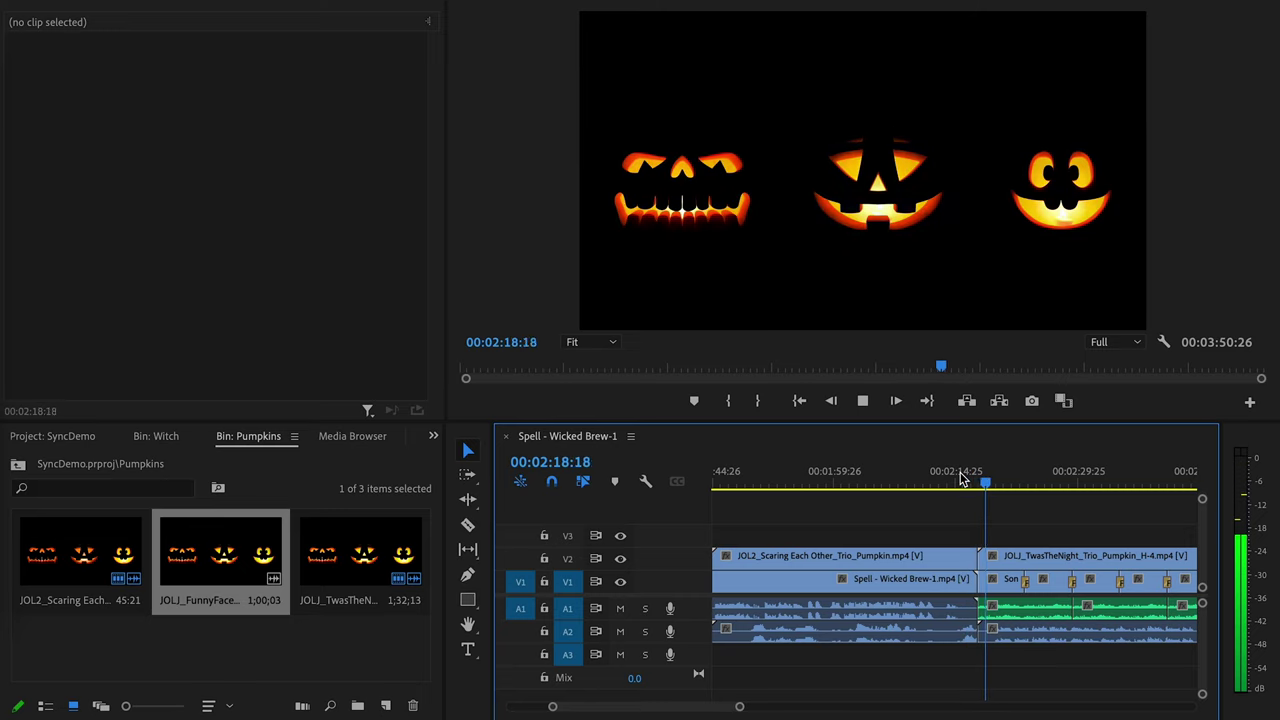
Drop a Film Dissolve onto the V2 join between Scaring Each Other and TwasTheNight
{"action": "key", "text": "space"}
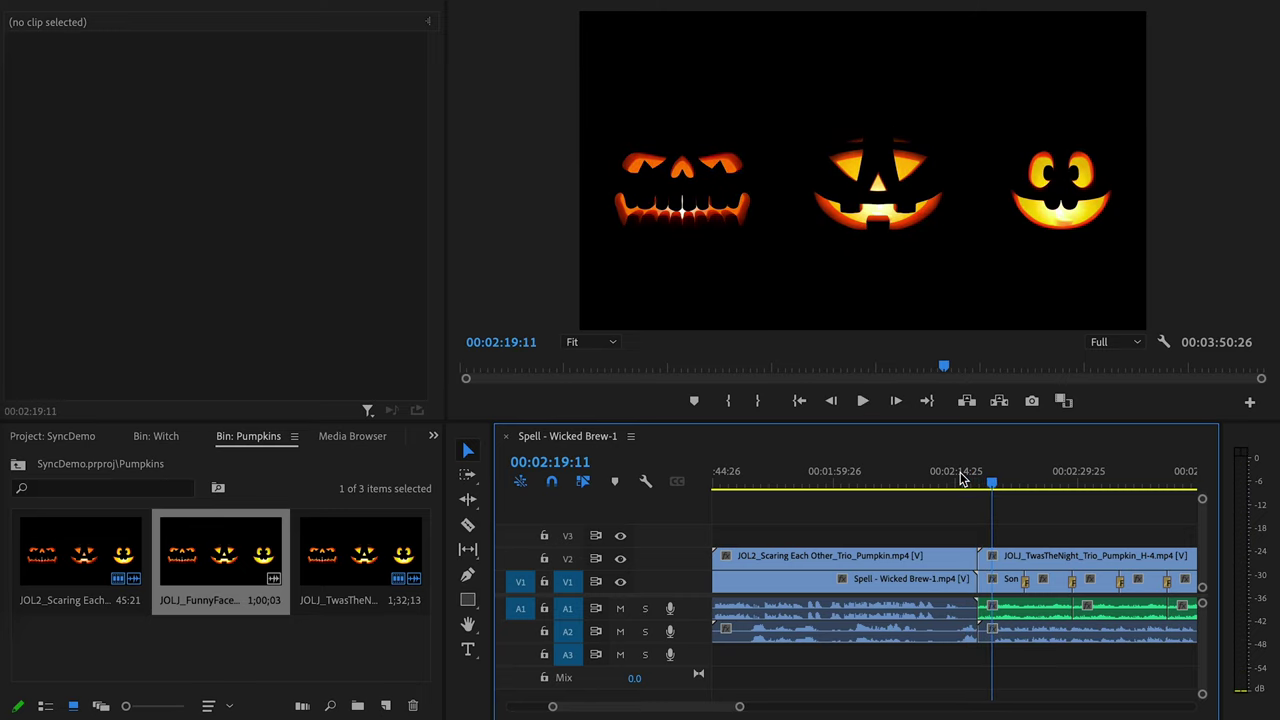
{"action": "left_click", "coordinate": [312, 440]}
{"action": "scroll", "coordinate": [315, 441], "scroll_direction": "down", "scroll_amount": 3}
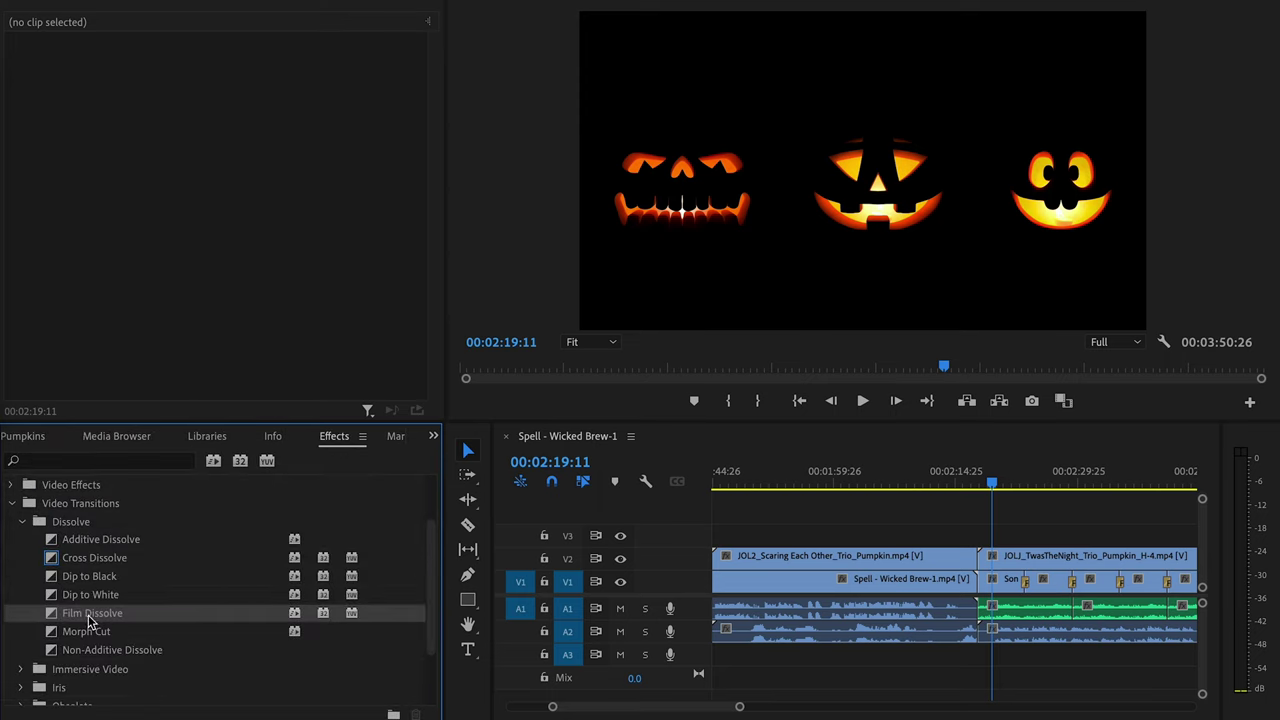
{"action": "left_click_drag", "start_coordinate": [88, 622], "coordinate": [978, 560]}
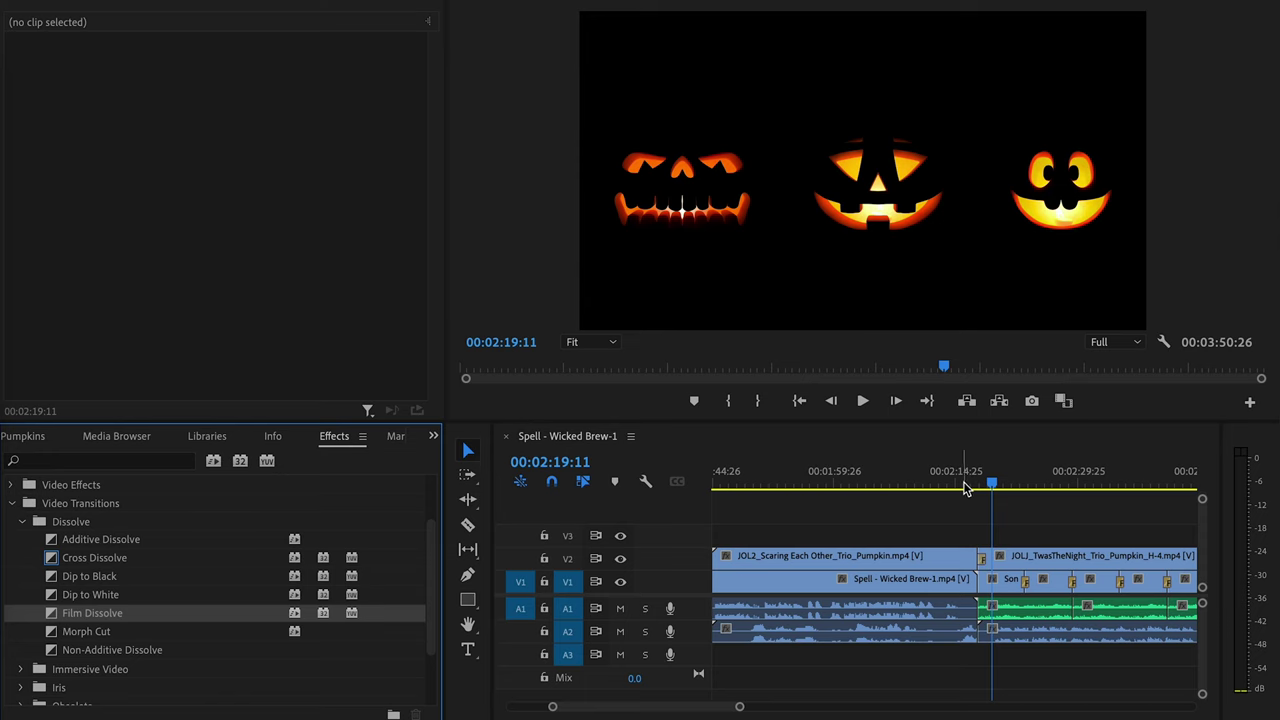
Play back the new dissolve, then zoom out to view the whole sequence
{"action": "left_click", "coordinate": [955, 485]}
{"action": "key", "text": "space"}
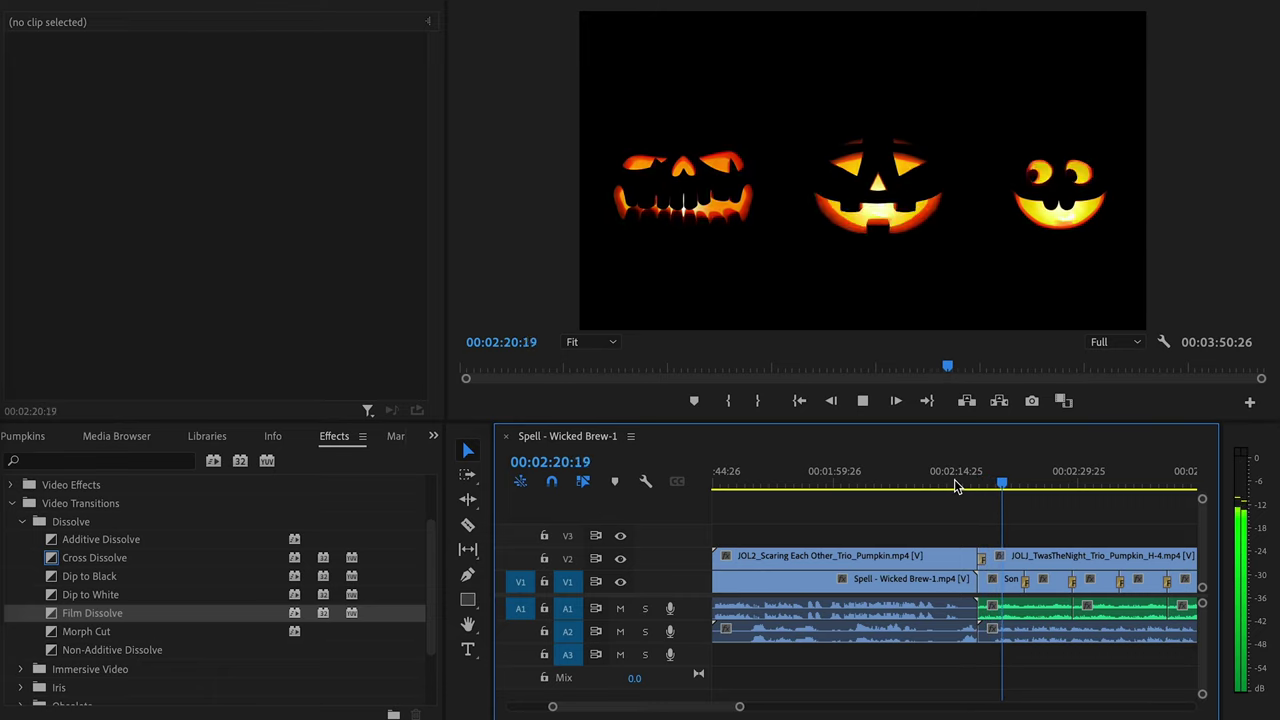
{"action": "key", "text": "space"}
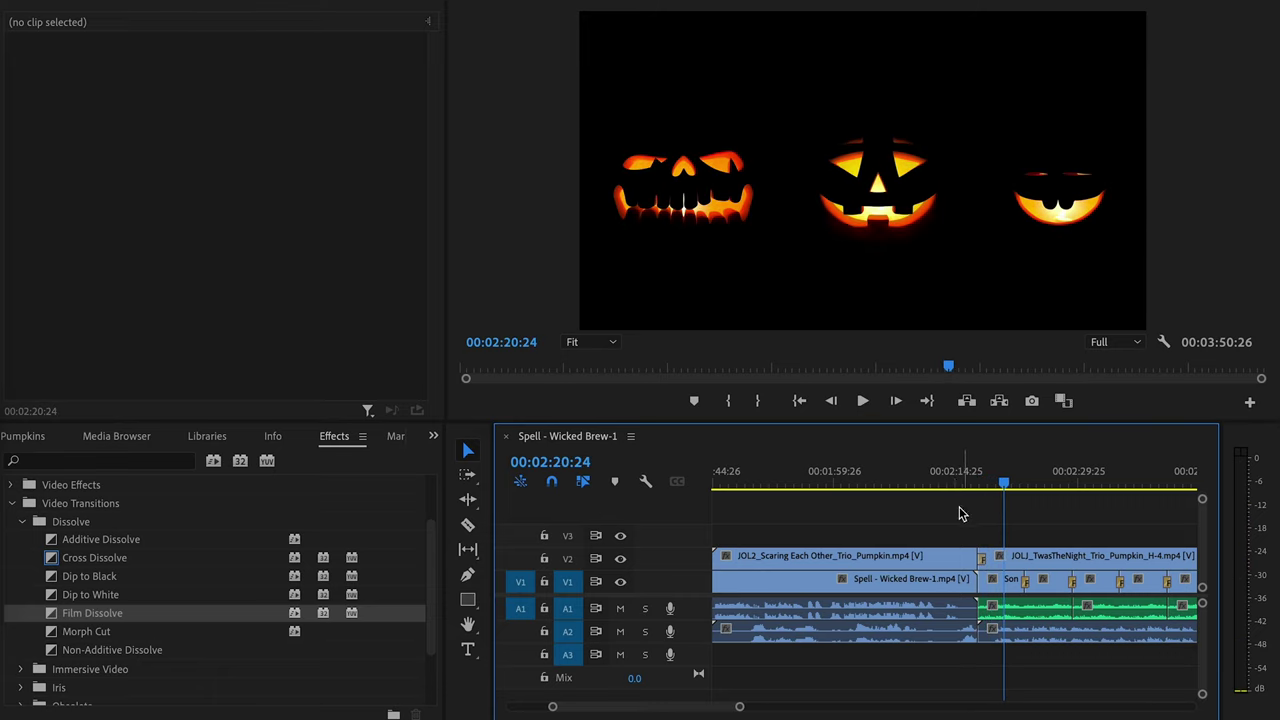
{"action": "key", "text": "minus"}
Paste the three opening pumpkin clips after TwasTheNight, extending the sequence to 00:06:06:28
{"action": "left_click_drag", "start_coordinate": [862, 516], "coordinate": [730, 562]}
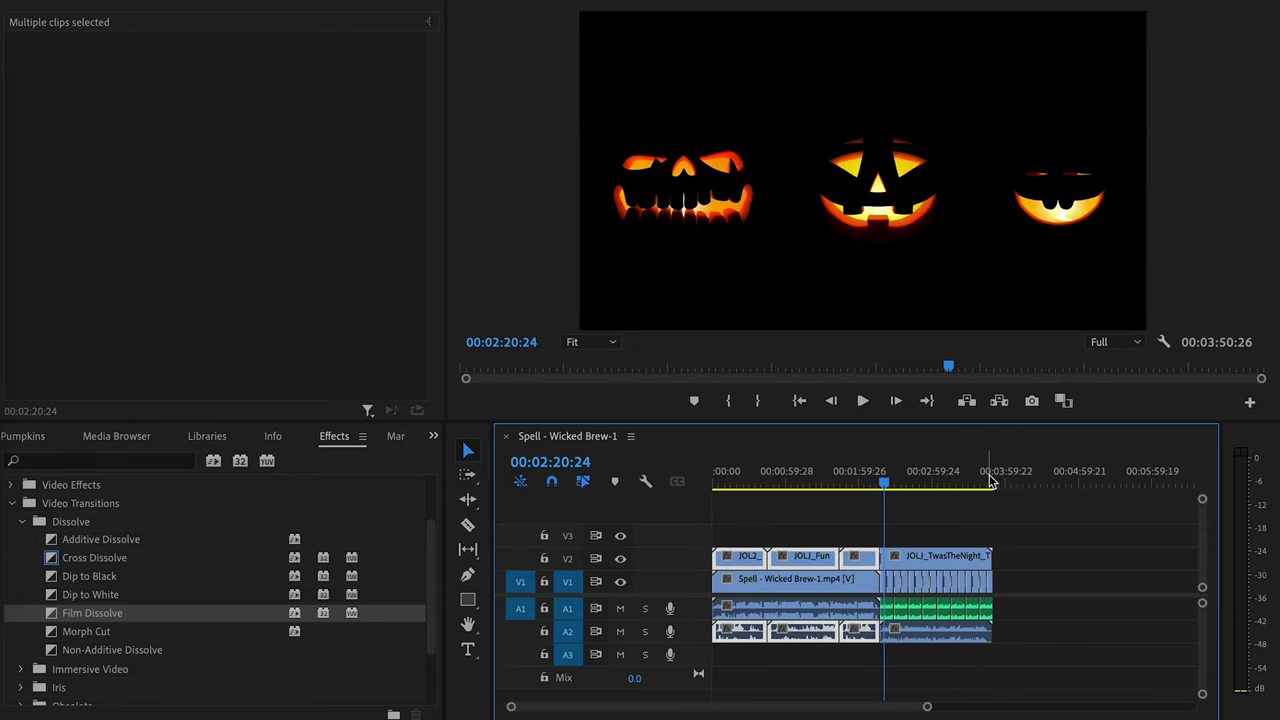
{"action": "left_click_drag", "start_coordinate": [990, 481], "coordinate": [994, 481]}
{"action": "key", "text": "ctrl+v"}
{"action": "left_click_drag", "start_coordinate": [1016, 566], "coordinate": [1017, 635]}
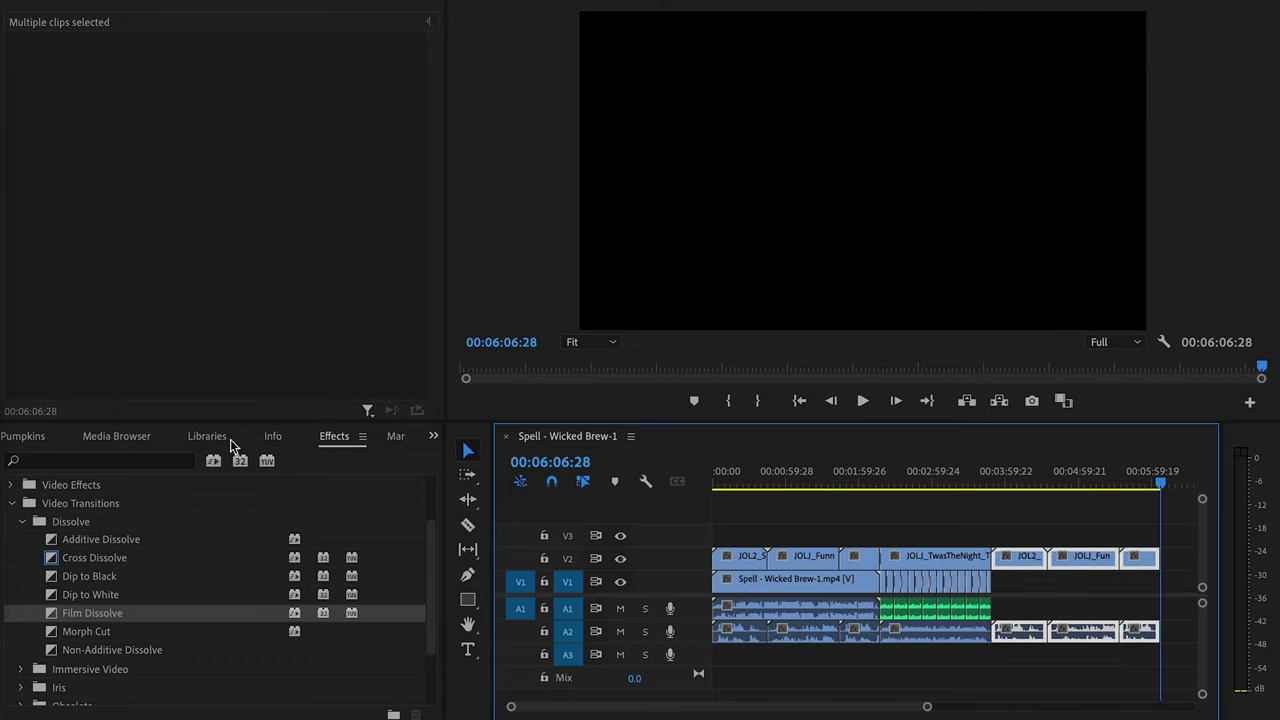
Place Spell - Wicked Brew from the Witch bin on V1 beneath the pasted pumpkin clips
{"action": "key", "text": "shift+1"}
{"action": "double_click", "coordinate": [91, 549]}
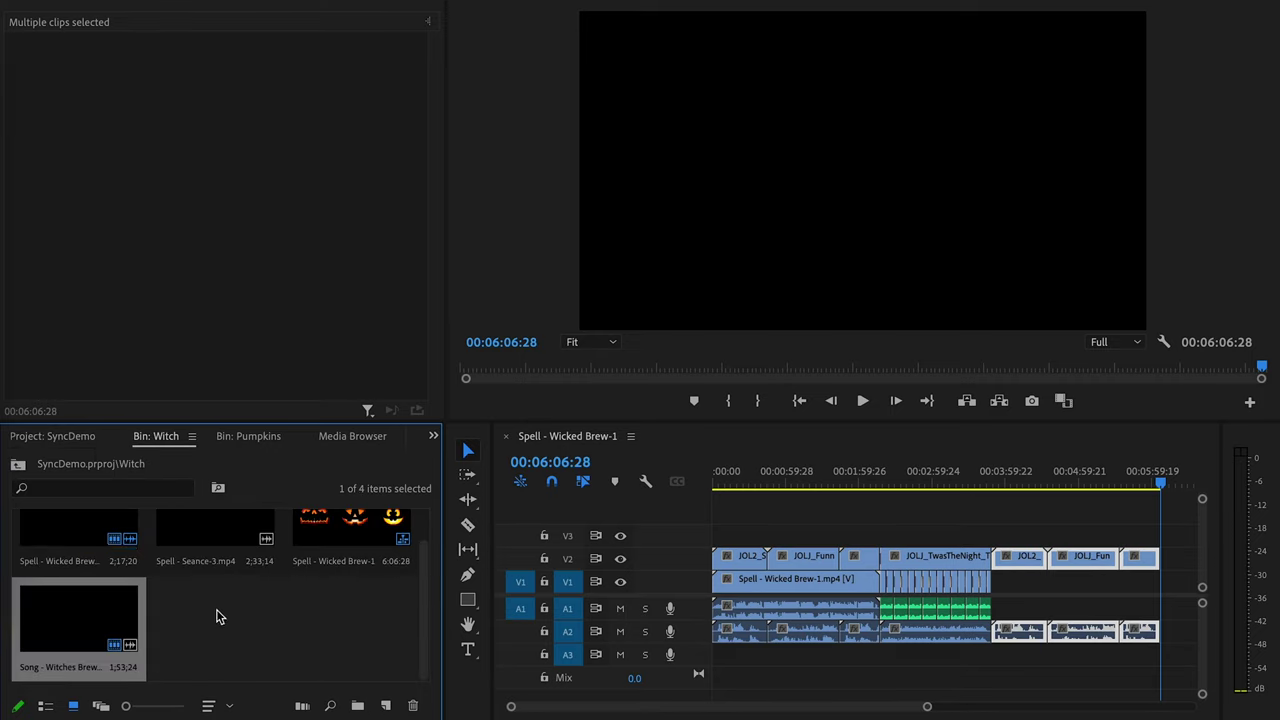
{"action": "left_click_drag", "start_coordinate": [60, 532], "coordinate": [1000, 583]}
{"action": "left_click", "coordinate": [1022, 514]}
{"action": "scroll", "coordinate": [1022, 514], "scroll_direction": "up", "scroll_amount": 2}
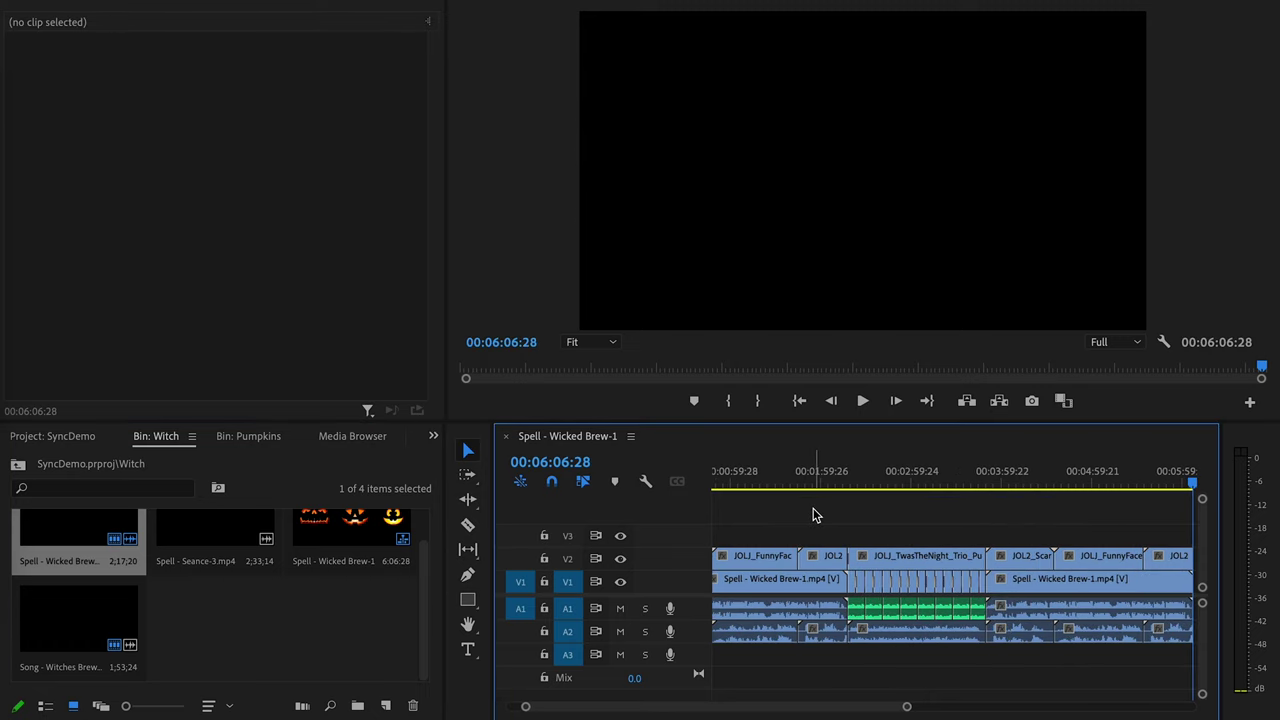
{"action": "left_click", "coordinate": [726, 481]}
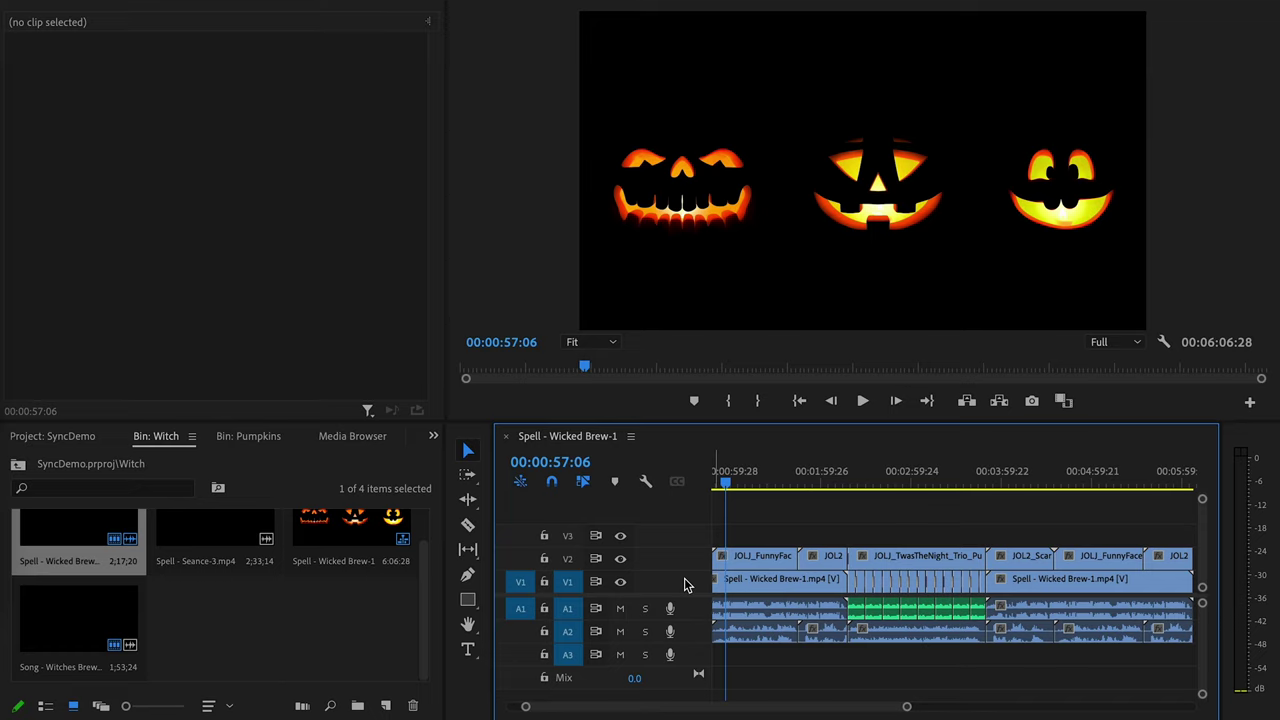
{"action": "scroll", "coordinate": [883, 529], "scroll_direction": "down", "scroll_amount": 1}
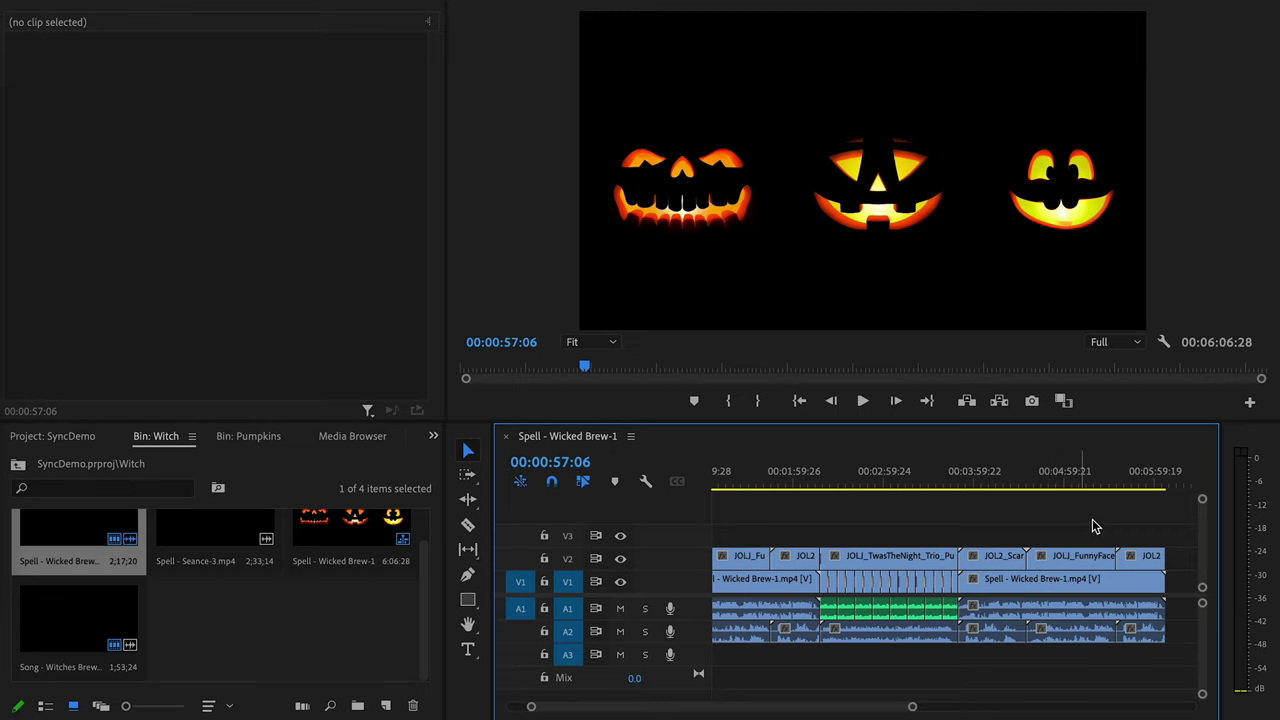
Delete all the pumpkin clips and their audio from the sequence
{"action": "left_click_drag", "start_coordinate": [1160, 522], "coordinate": [726, 552]}
{"action": "key", "text": "minus"}
{"action": "key", "text": "minus"}
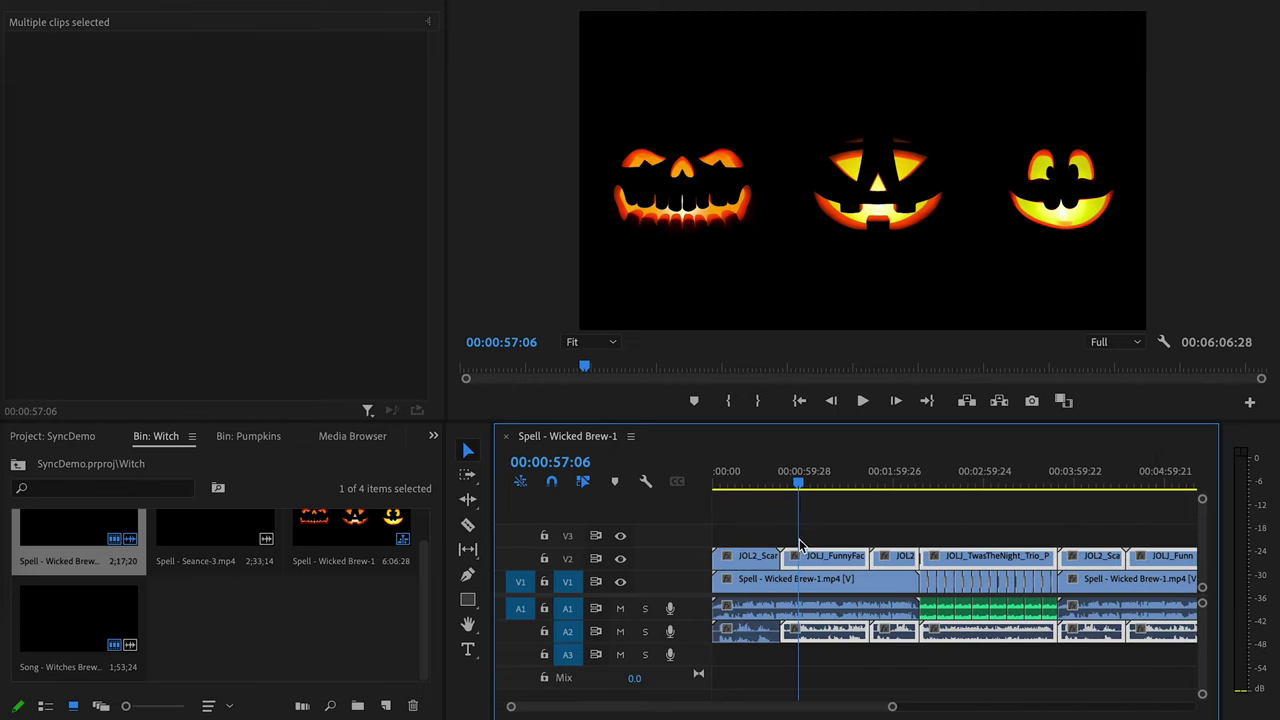
{"action": "left_click", "coordinate": [1088, 509]}
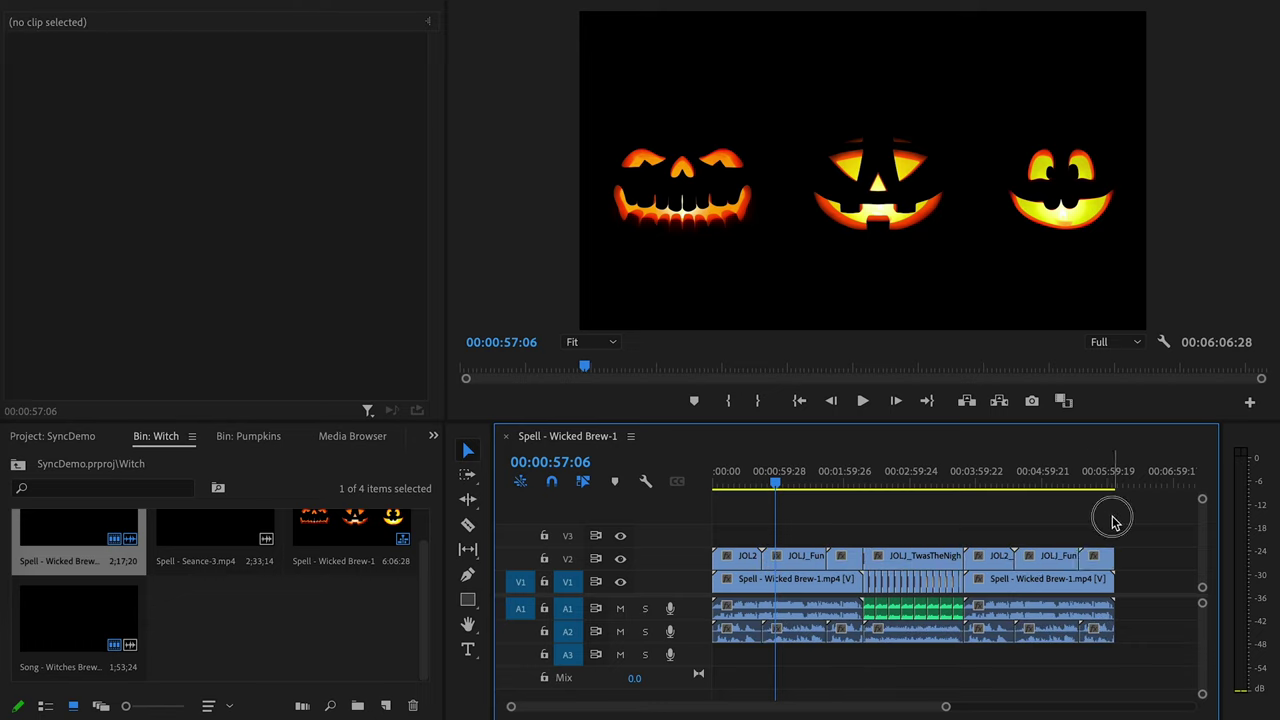
{"action": "left_click_drag", "start_coordinate": [1111, 517], "coordinate": [726, 558]}
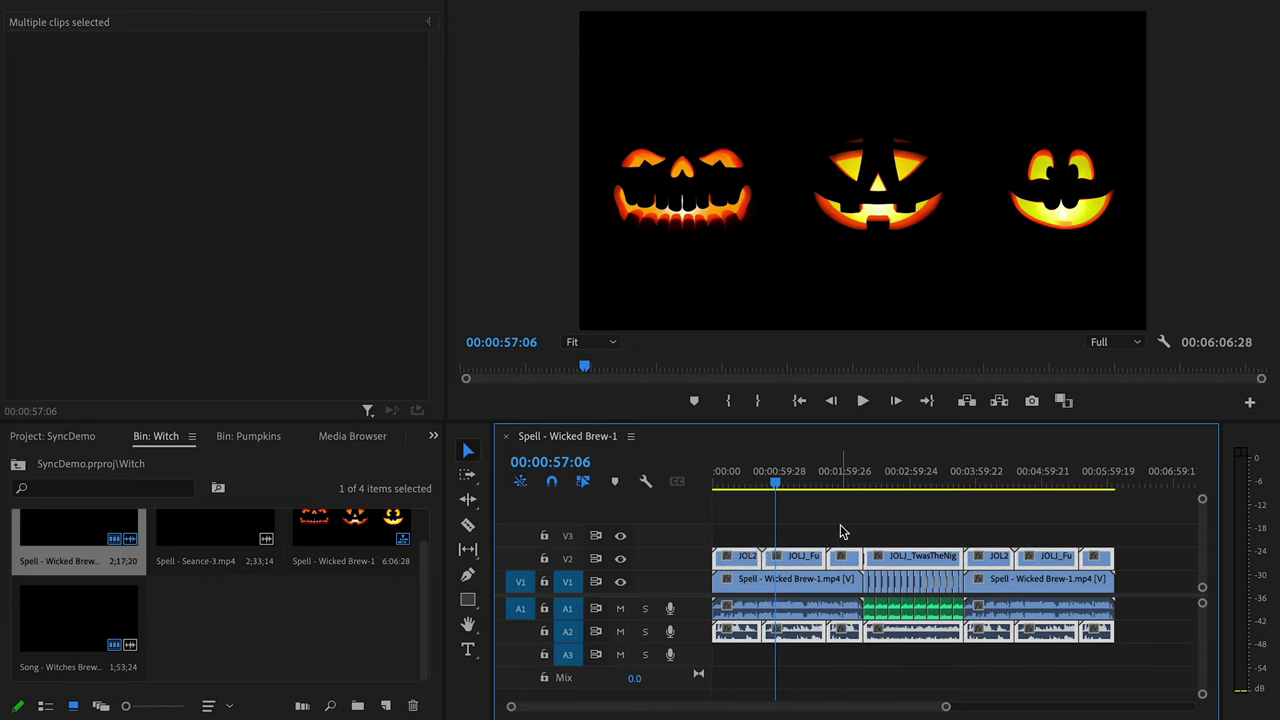
{"action": "key", "text": "Delete"}
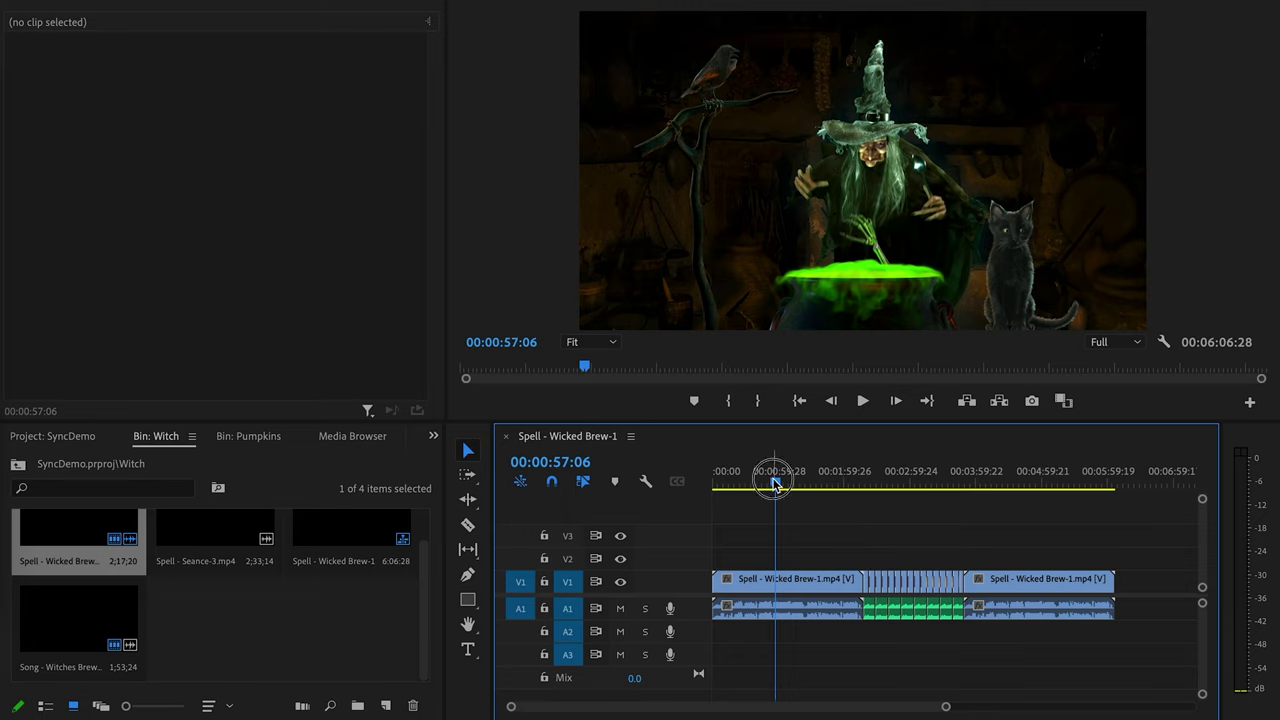
{"action": "left_click_drag", "start_coordinate": [773, 478], "coordinate": [710, 483]}
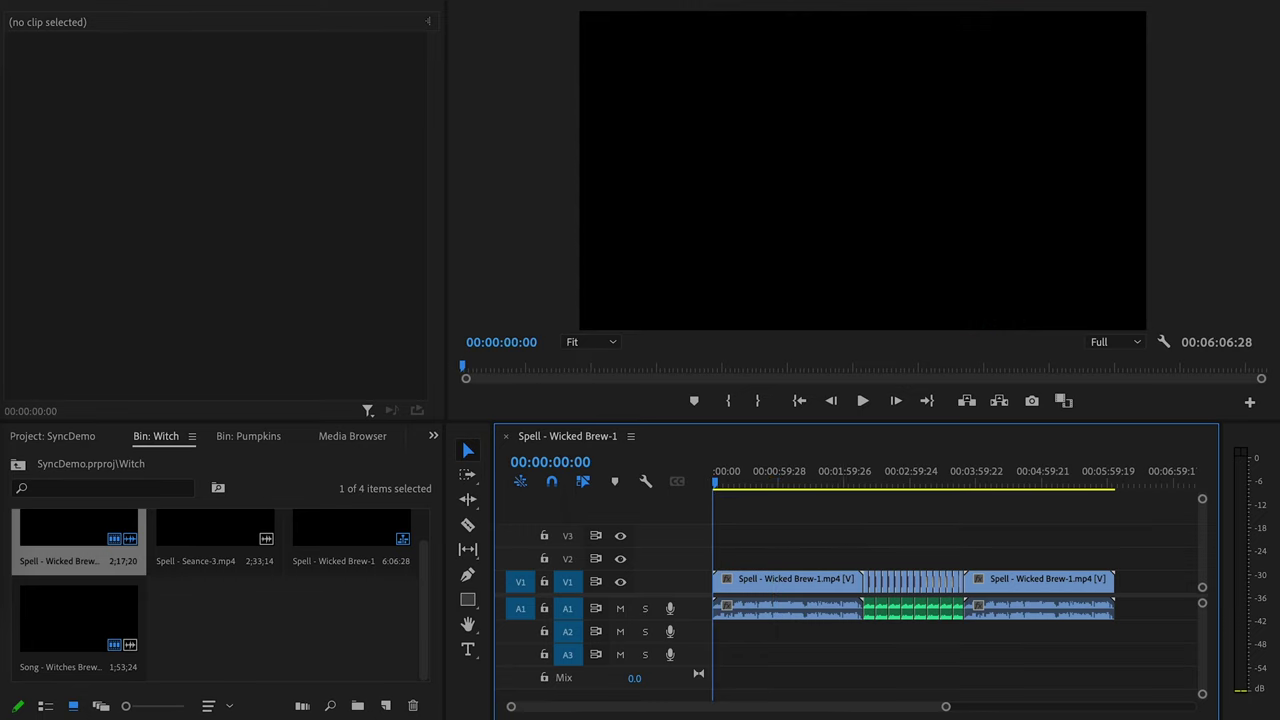
Save the project to the Desktop as SyncDemo_witch
{"action": "left_click", "coordinate": [100, 0]}
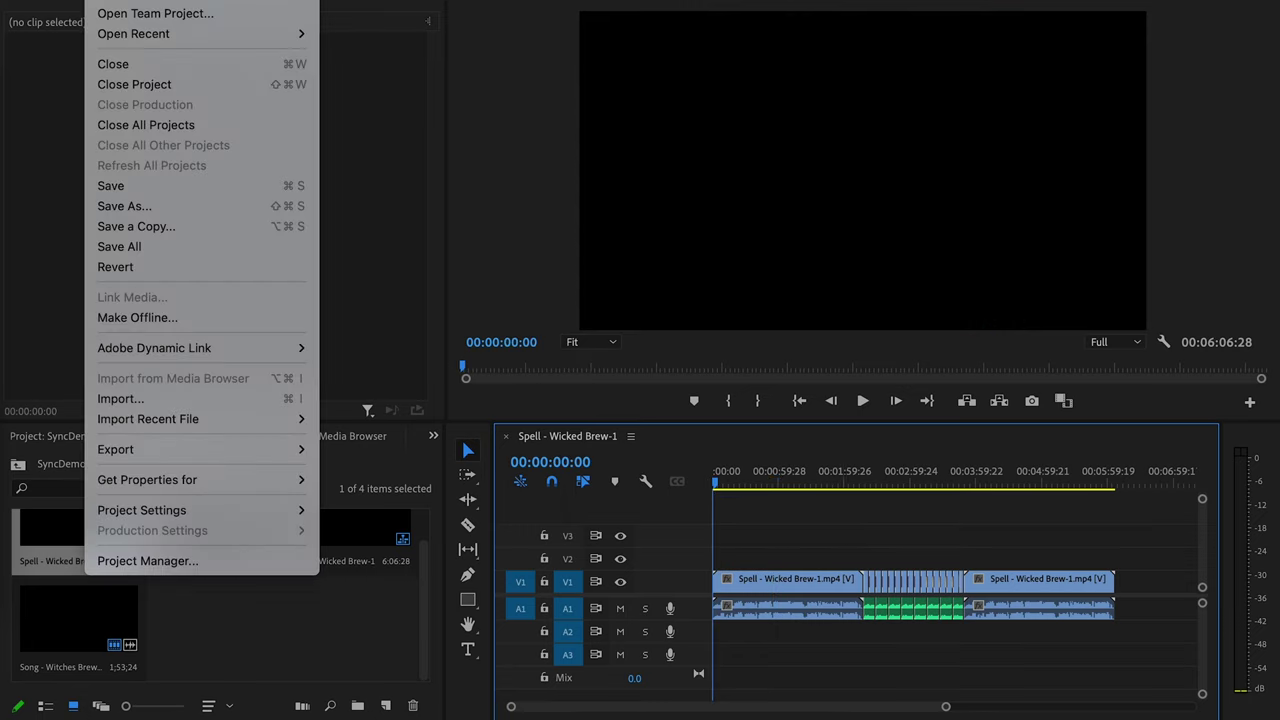
{"action": "left_click", "coordinate": [132, 205]}
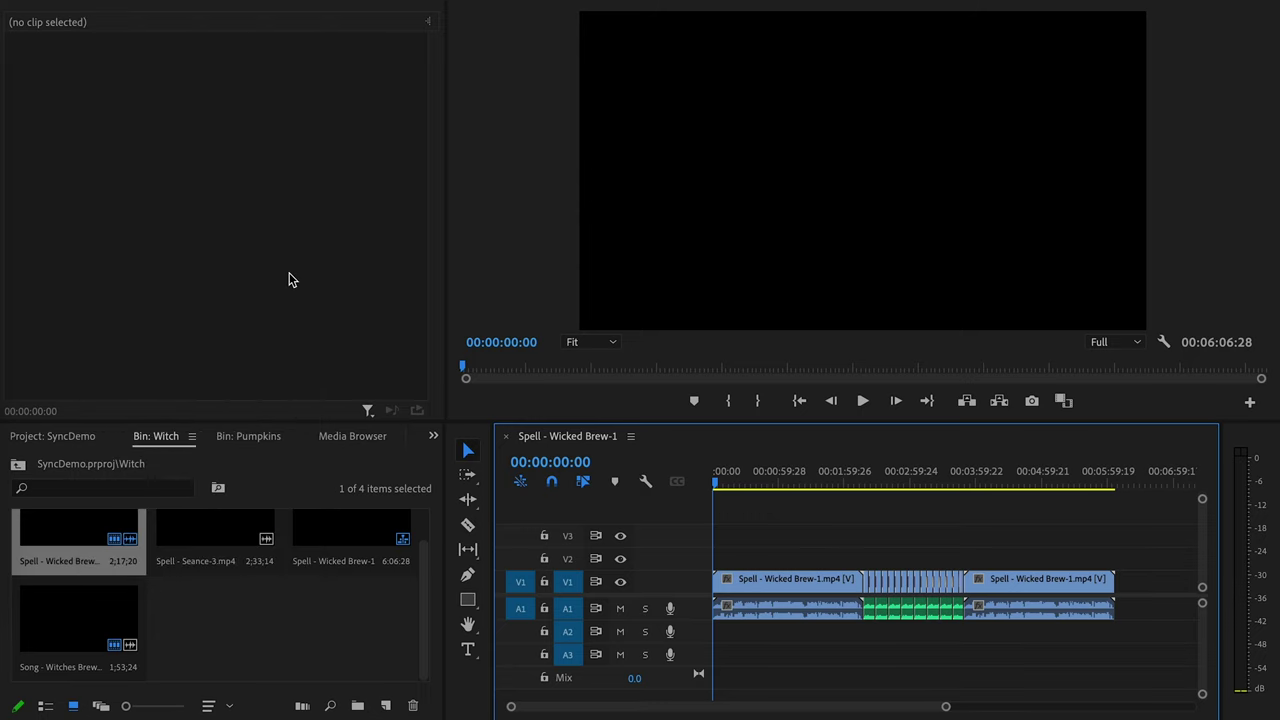
{"action": "left_click", "coordinate": [660, 140]}
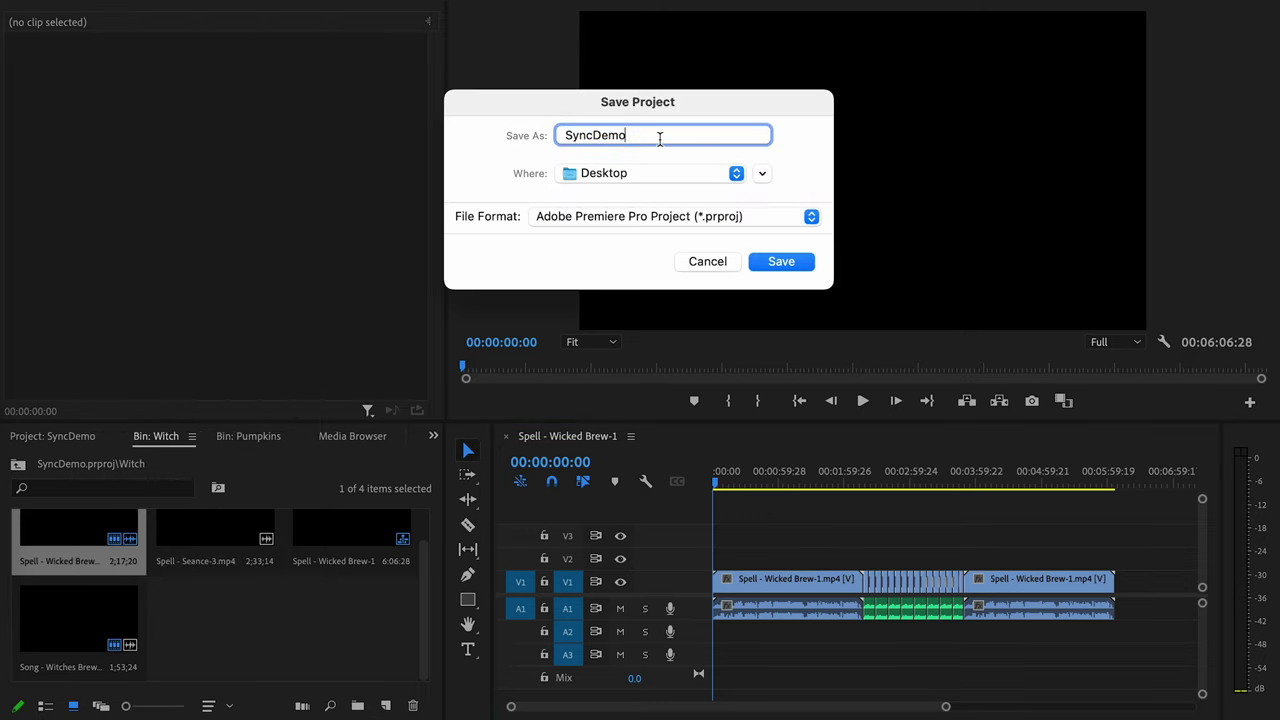
{"action": "type", "text": "_wu"}
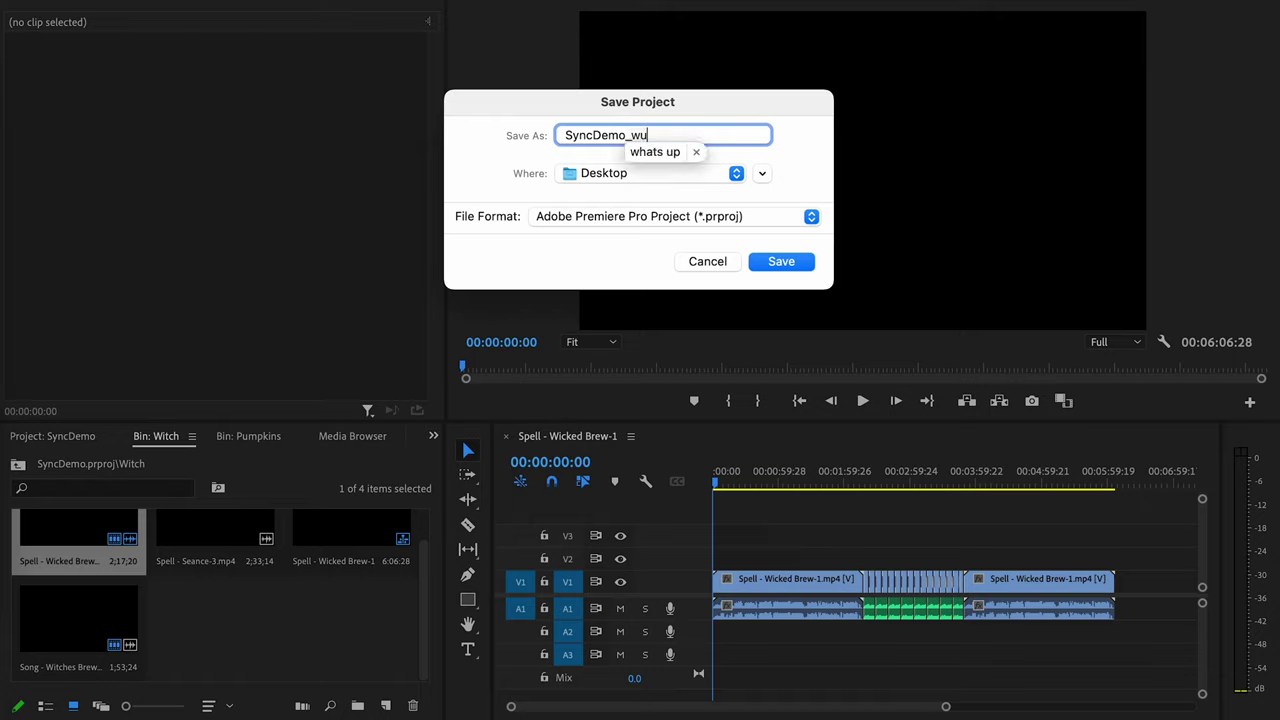
{"action": "key", "text": "BackSpace"}
{"action": "type", "text": "itch"}
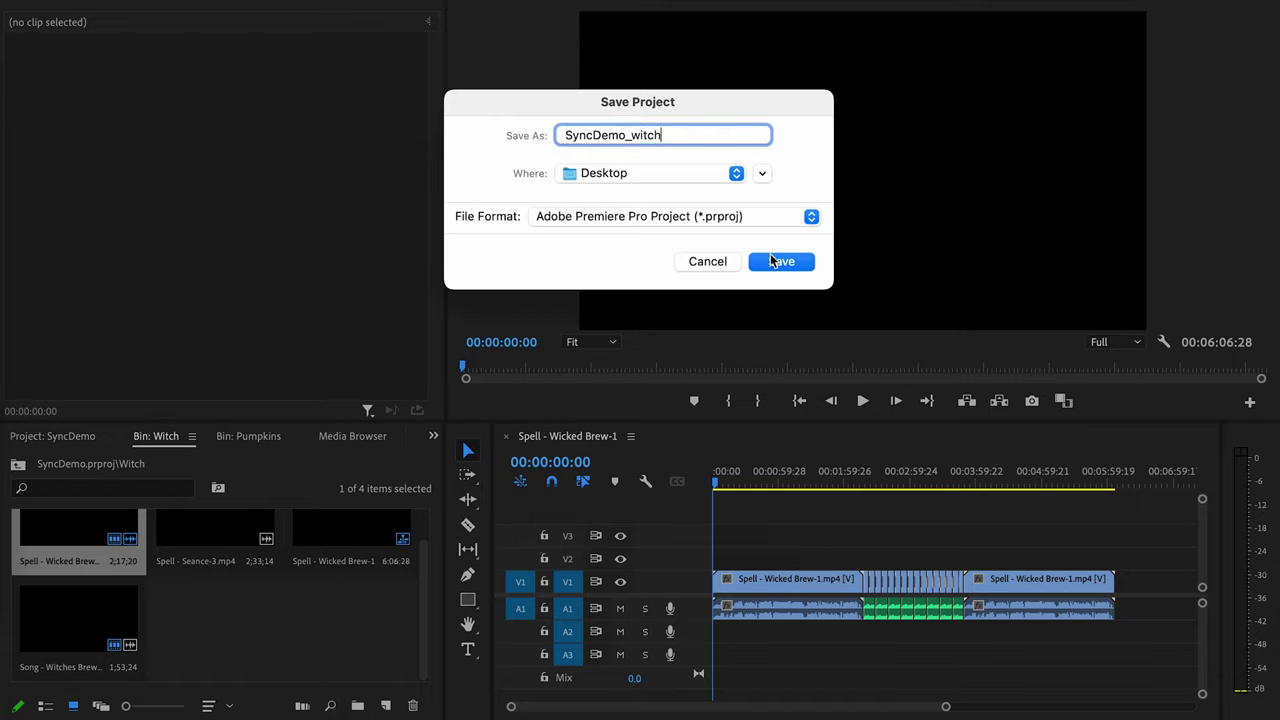
{"action": "left_click", "coordinate": [771, 262]}
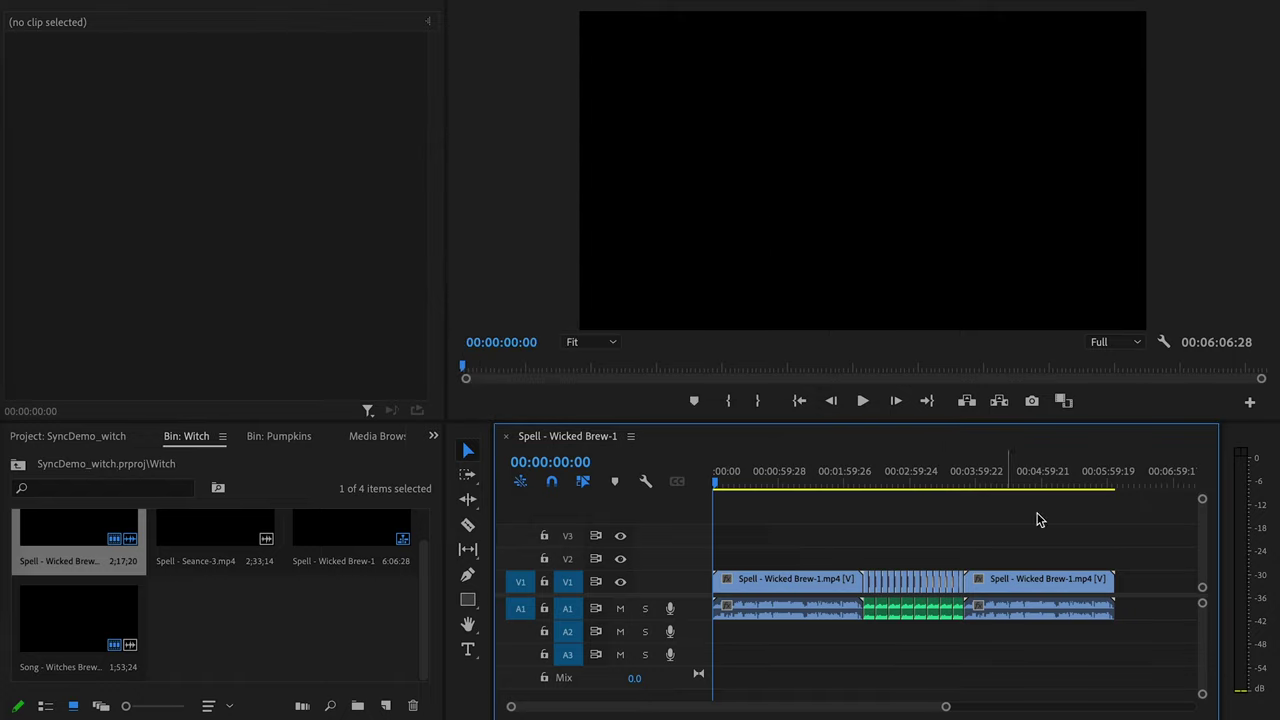
Delete every clip in the sequence, then undo to restore them
{"action": "left_click_drag", "start_coordinate": [1124, 532], "coordinate": [718, 636]}
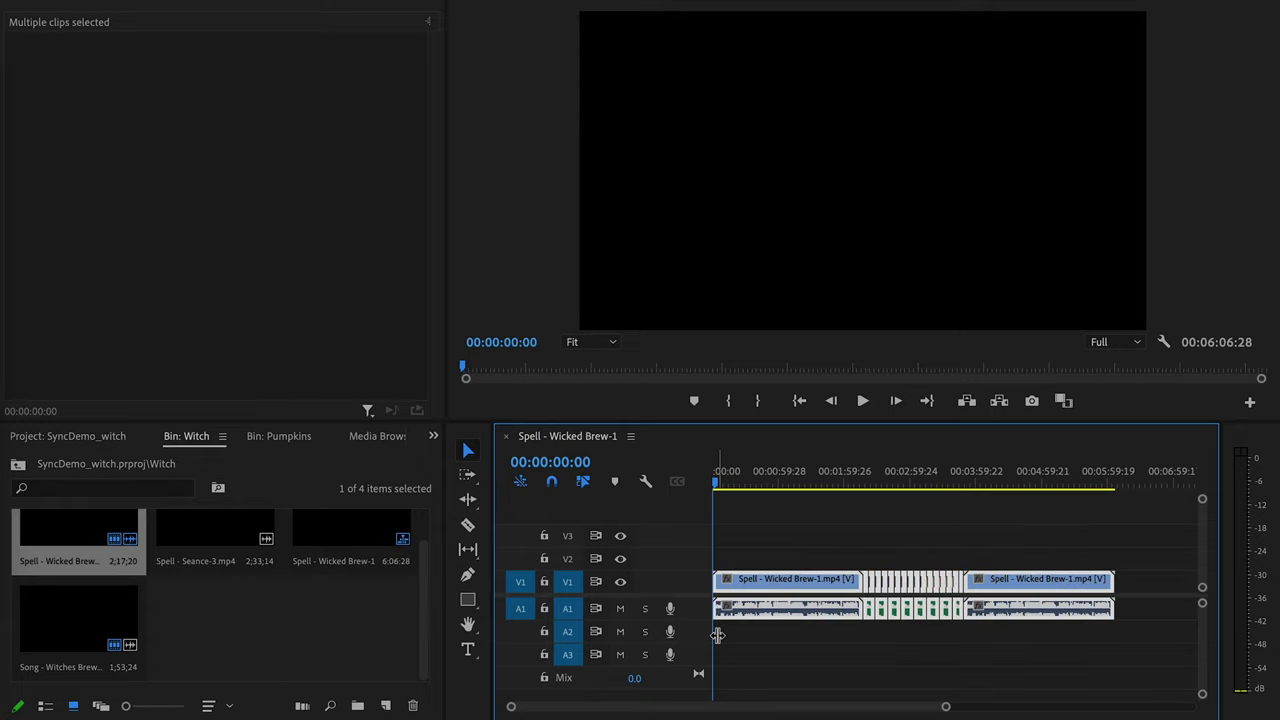
{"action": "key", "text": "Delete"}
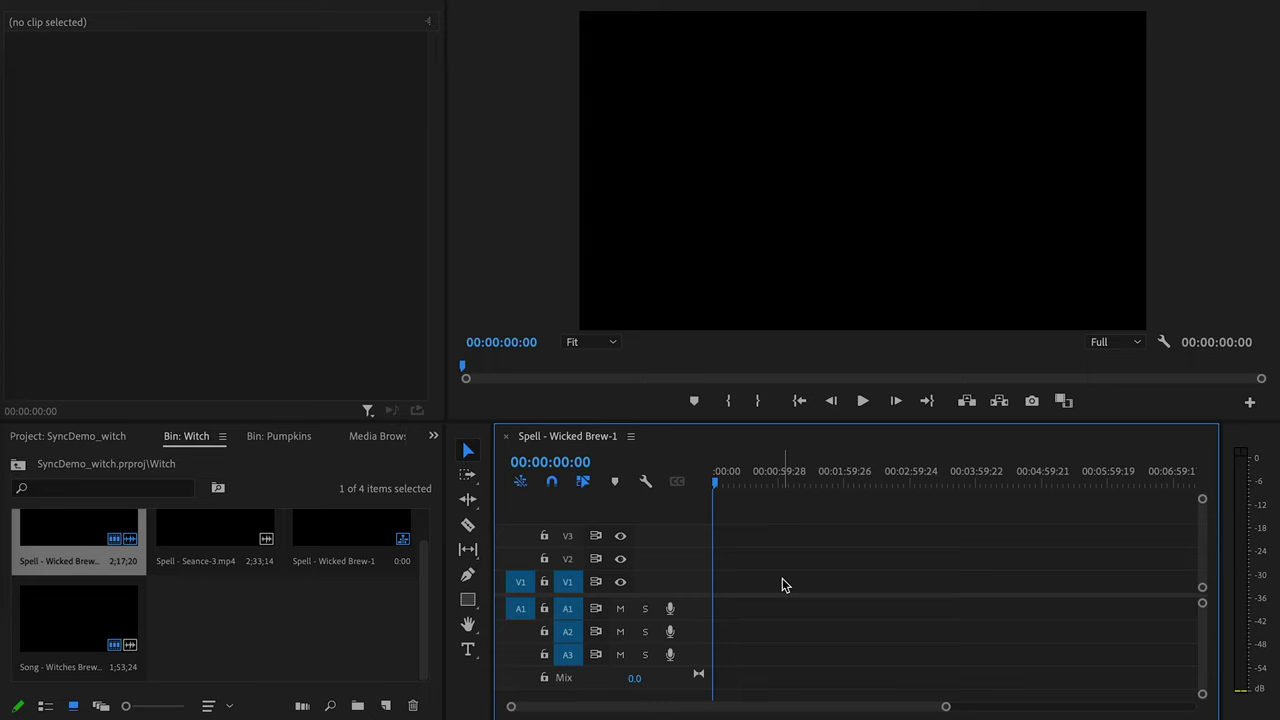
{"action": "key", "text": "ctrl+z"}
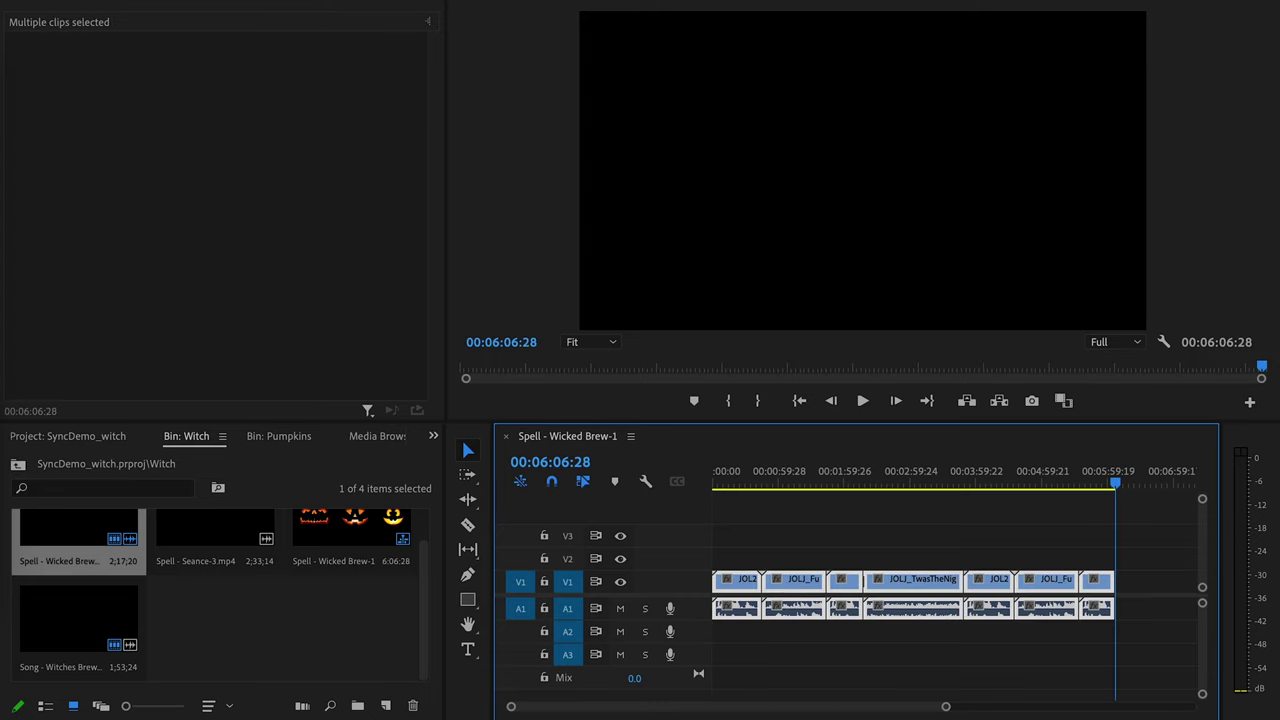
Save the project to the Desktop as SyncDemo_pumpkins
{"action": "left_click", "coordinate": [125, 0]}
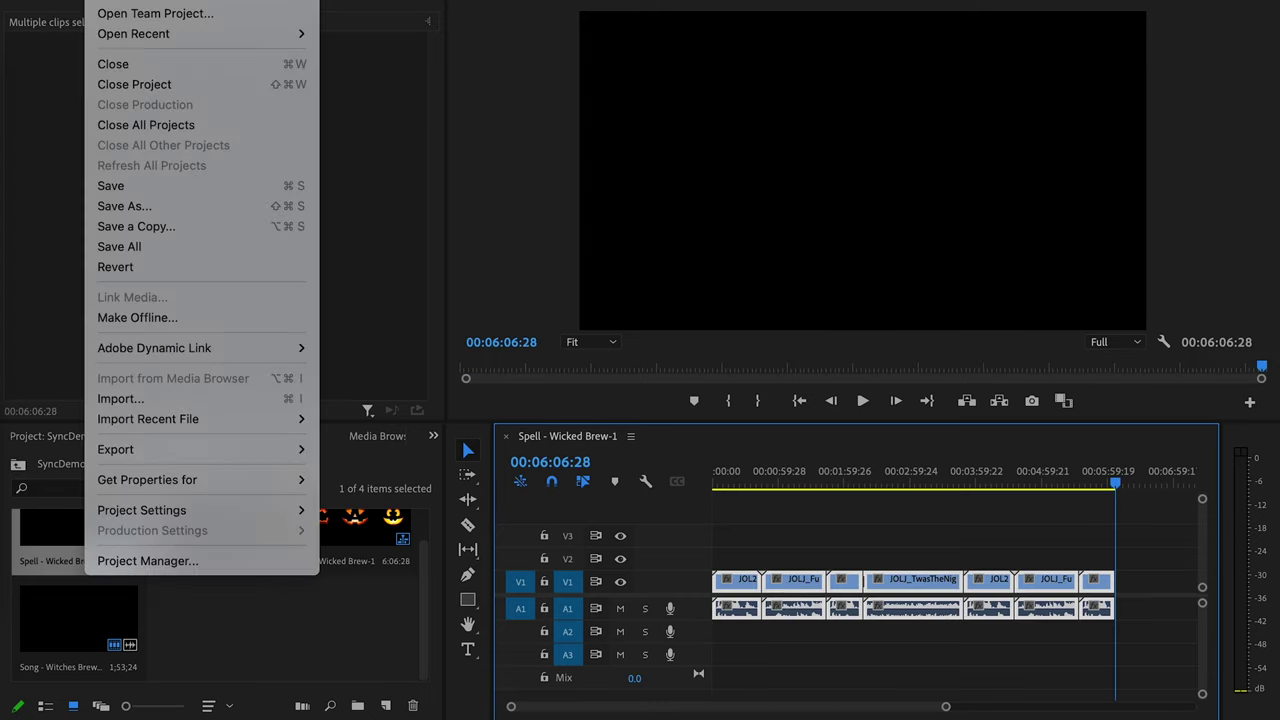
{"action": "left_click", "coordinate": [126, 208]}
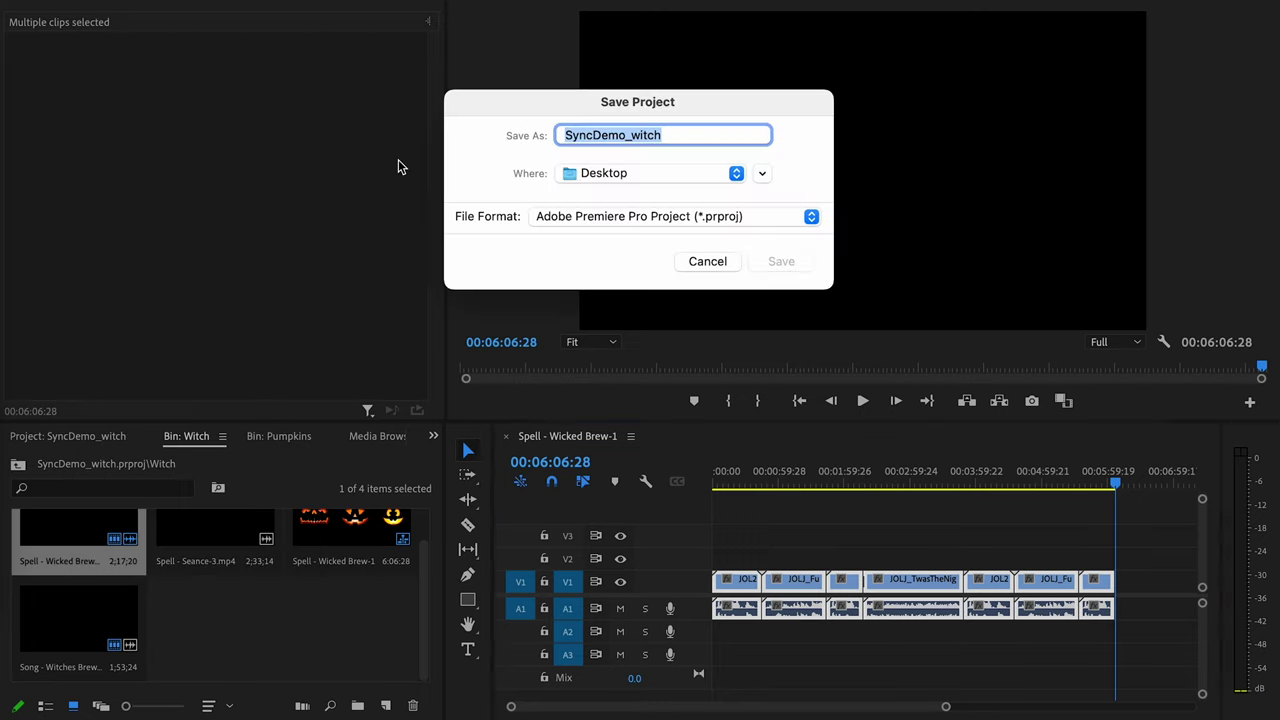
{"action": "key", "text": "Right"}
{"action": "key", "text": "BackSpace"}
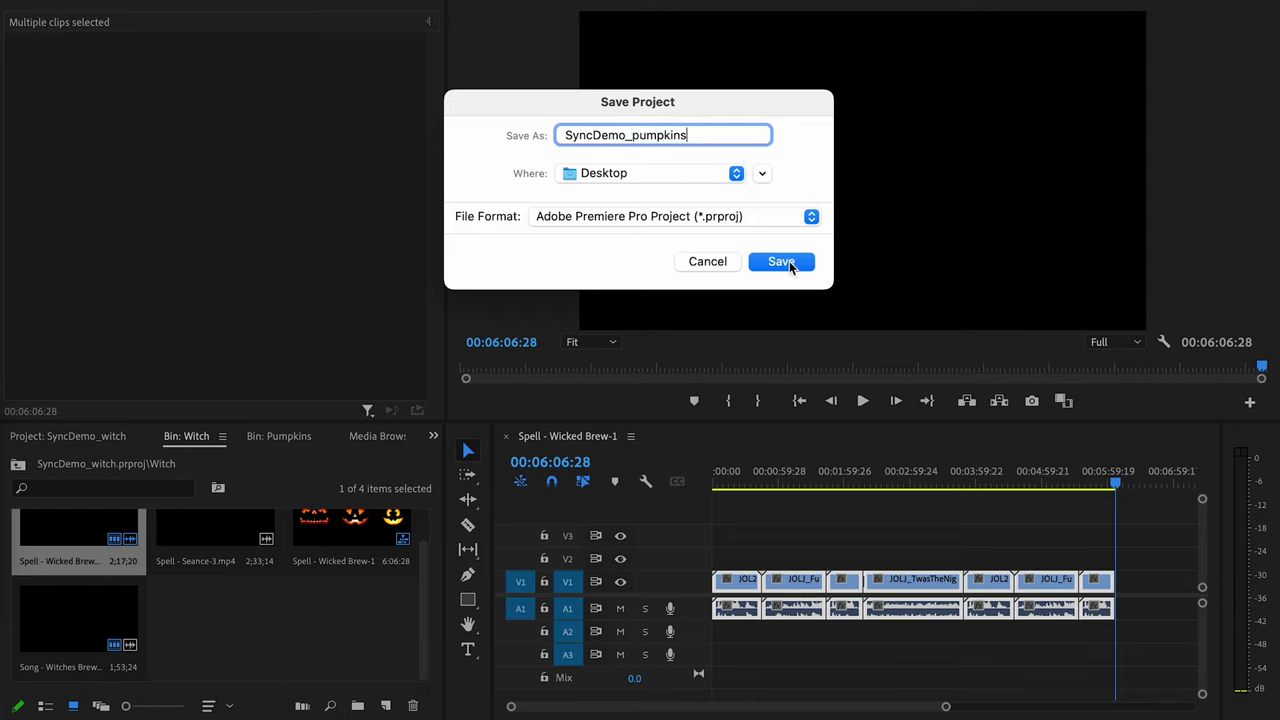
{"action": "left_click", "coordinate": [788, 264]}
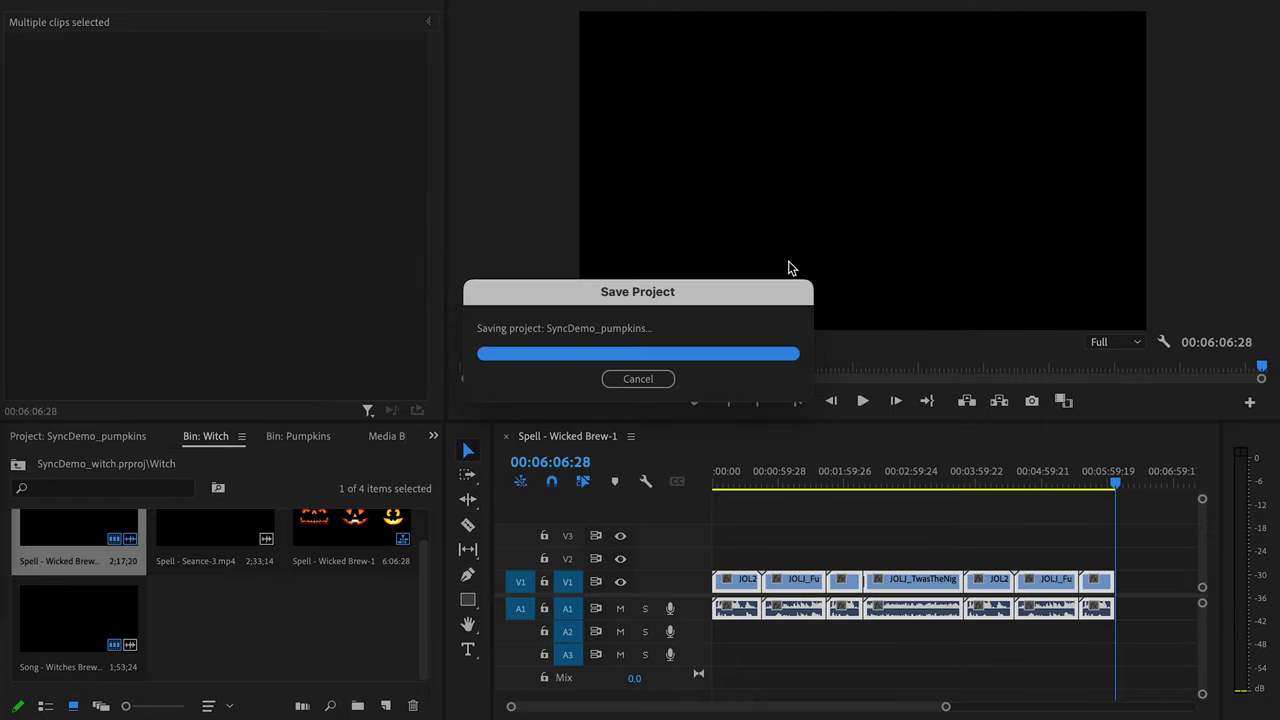
{"action": "left_click", "coordinate": [896, 536]}
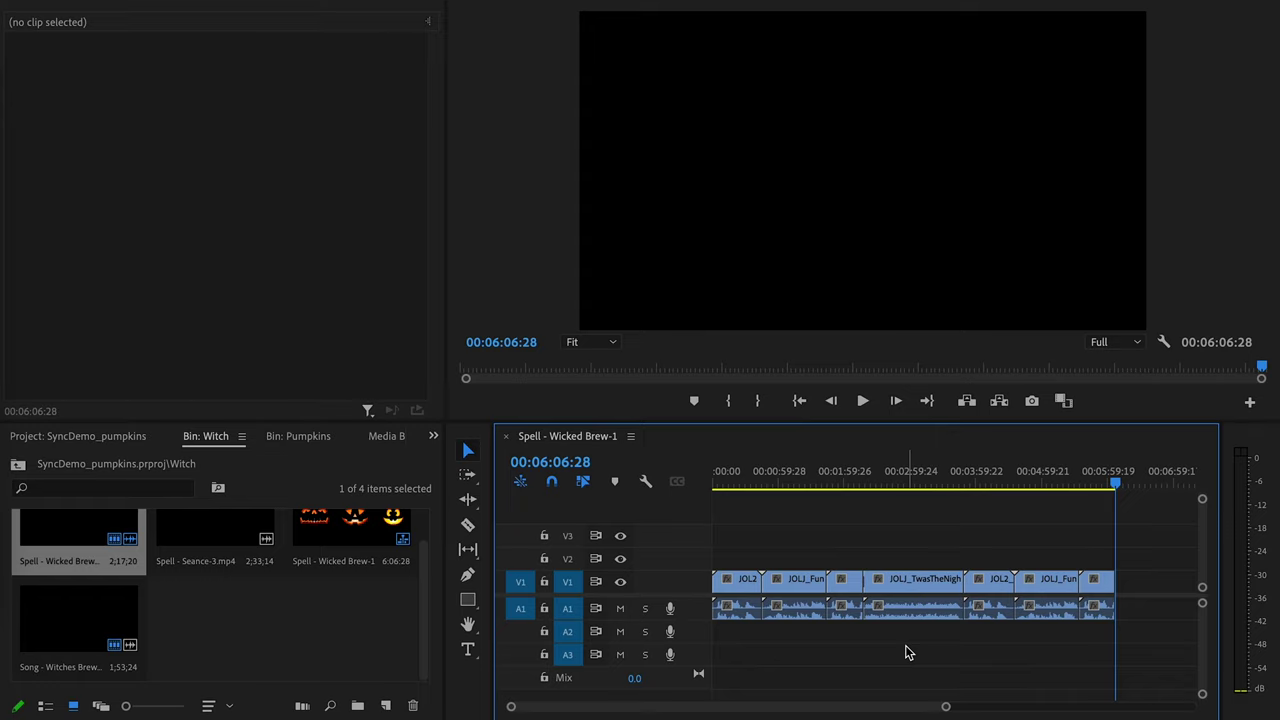
Fit the sequence, zoom in, and enlarge track A1 to show the pumpkin clips' waveforms
{"action": "key", "text": "backslash"}
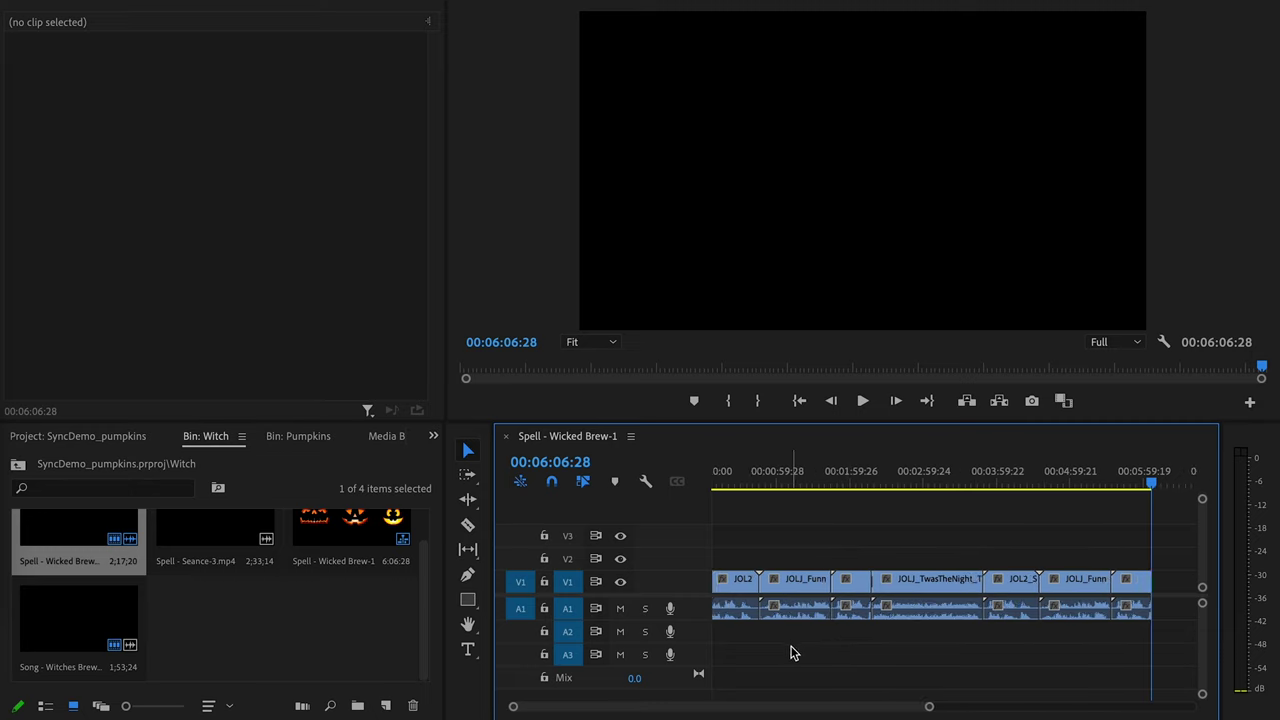
{"action": "scroll", "coordinate": [790, 652], "scroll_direction": "up", "scroll_amount": 4}
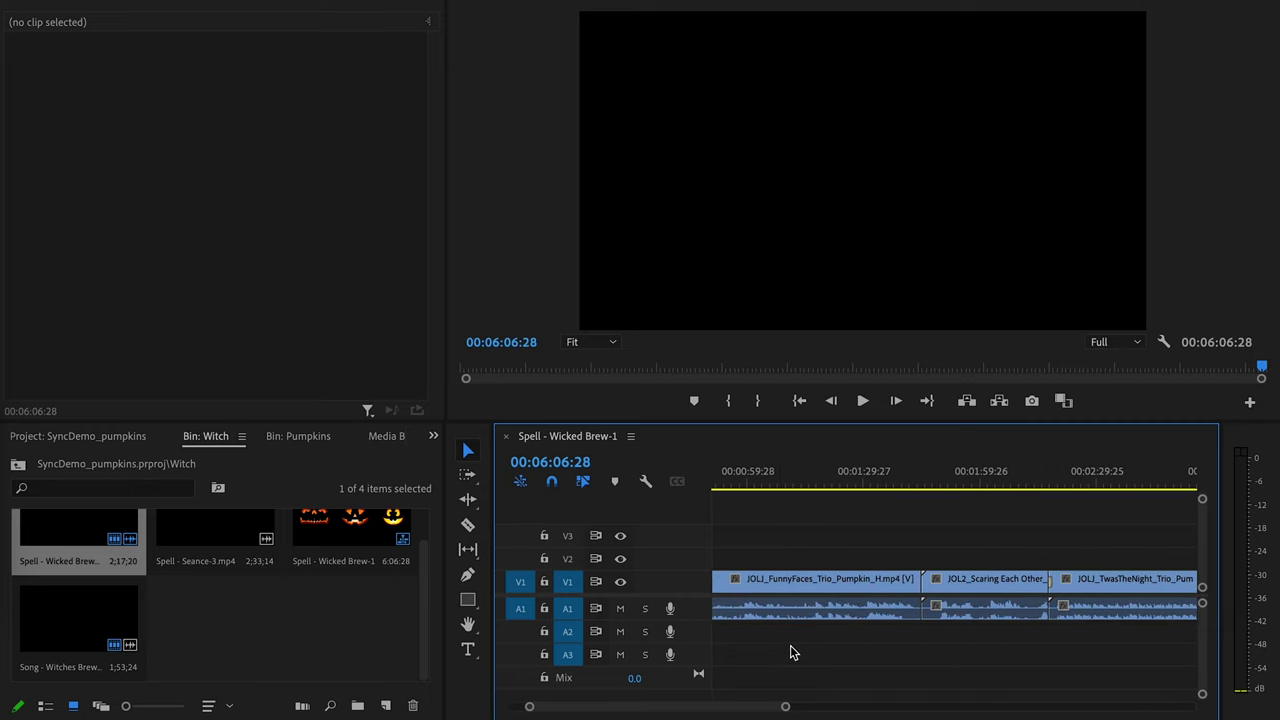
{"action": "scroll", "coordinate": [790, 652], "scroll_direction": "up", "scroll_amount": 5}
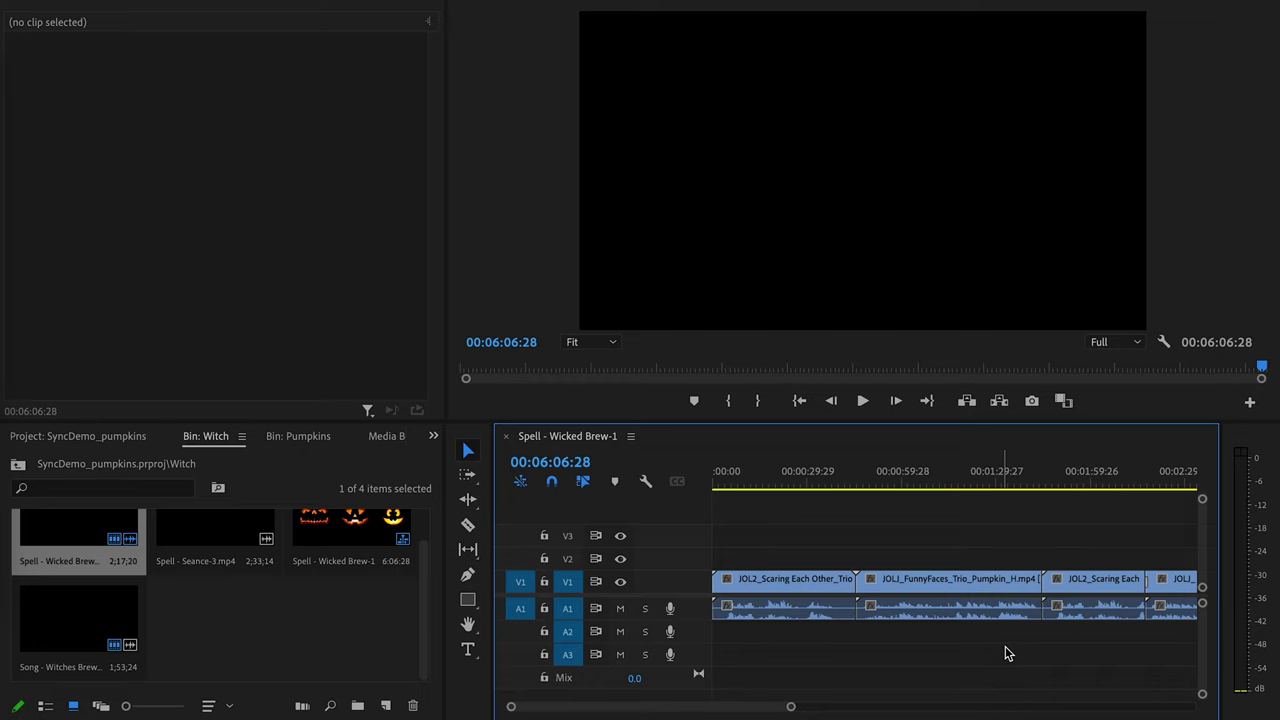
{"action": "scroll", "coordinate": [846, 651], "scroll_direction": "up", "scroll_amount": 2}
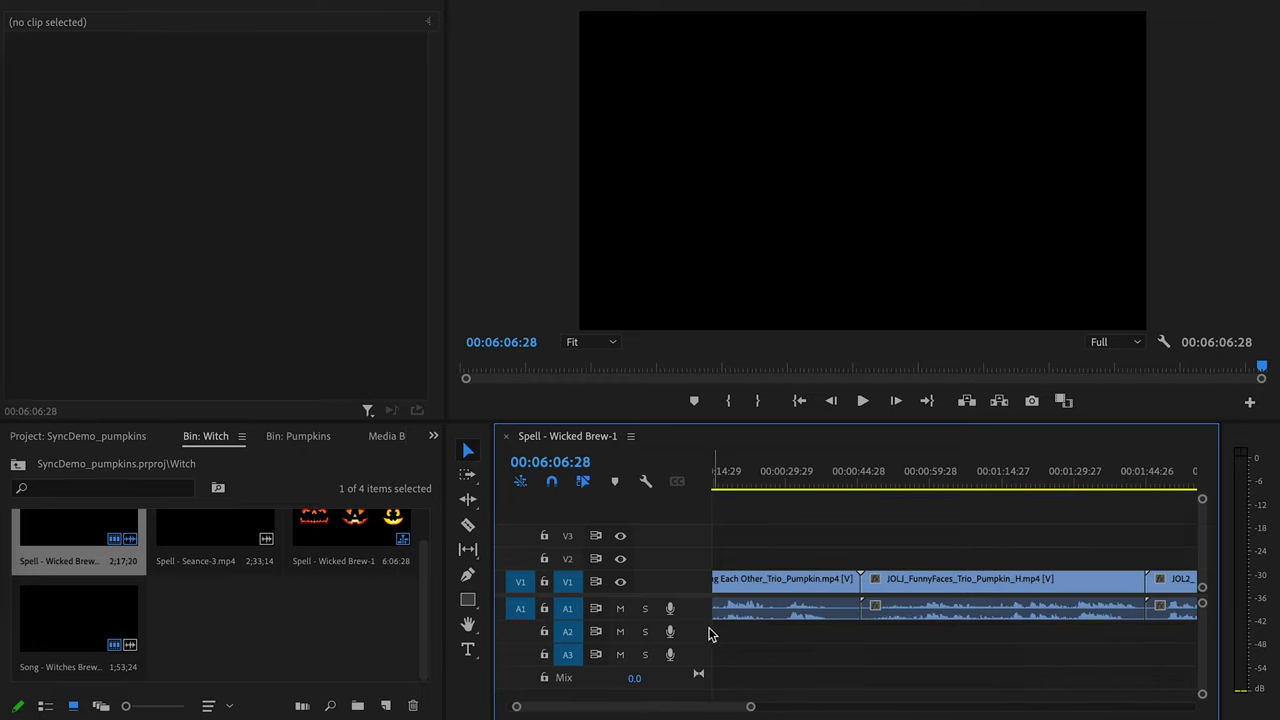
{"action": "left_click_drag", "start_coordinate": [700, 619], "coordinate": [700, 644]}
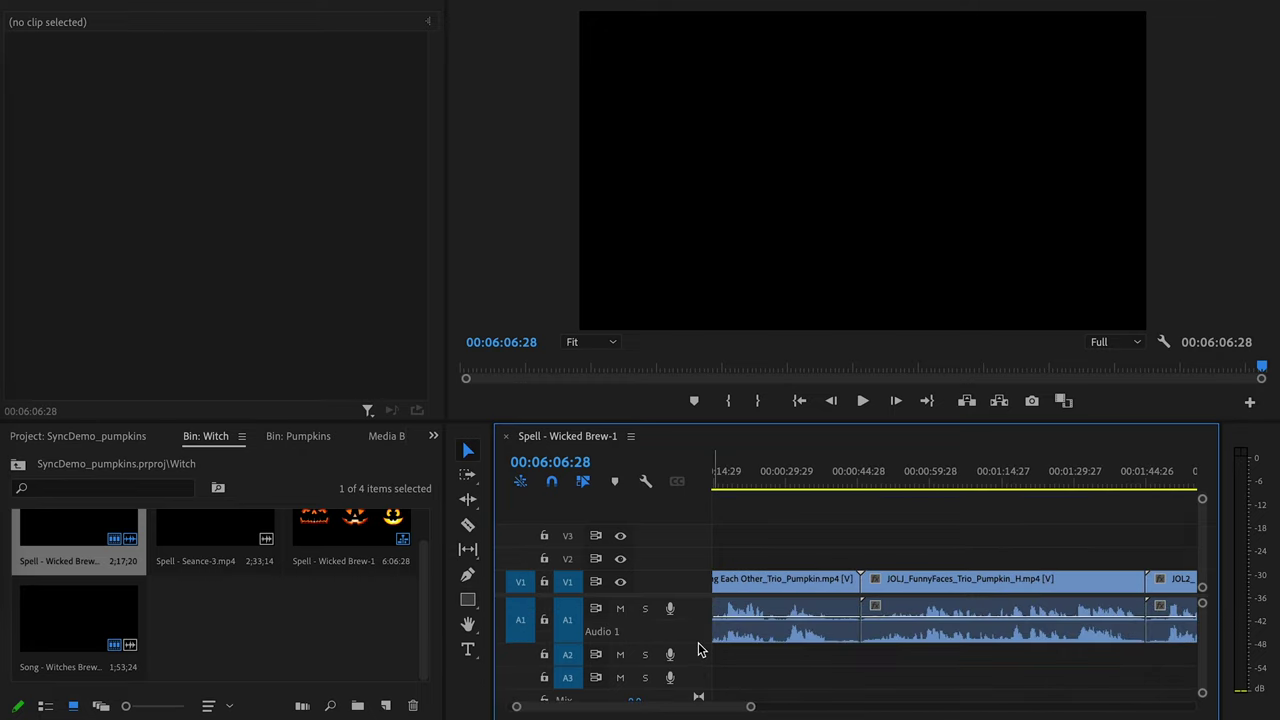
Lower the JOL2_Scaring Each Other clip's volume and play it back to check
{"action": "left_click", "coordinate": [761, 627]}
{"action": "scroll", "coordinate": [770, 625], "scroll_direction": "up", "scroll_amount": 1}
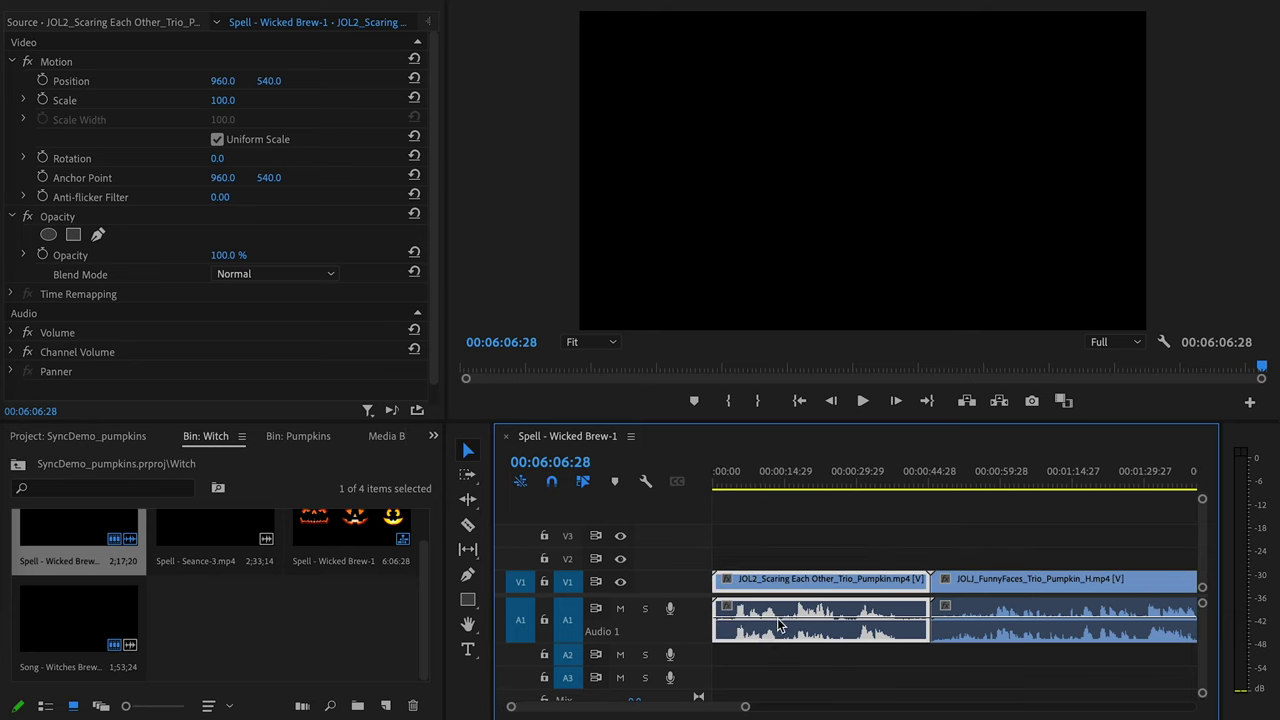
{"action": "left_click", "coordinate": [779, 618]}
{"action": "left_click", "coordinate": [757, 483]}
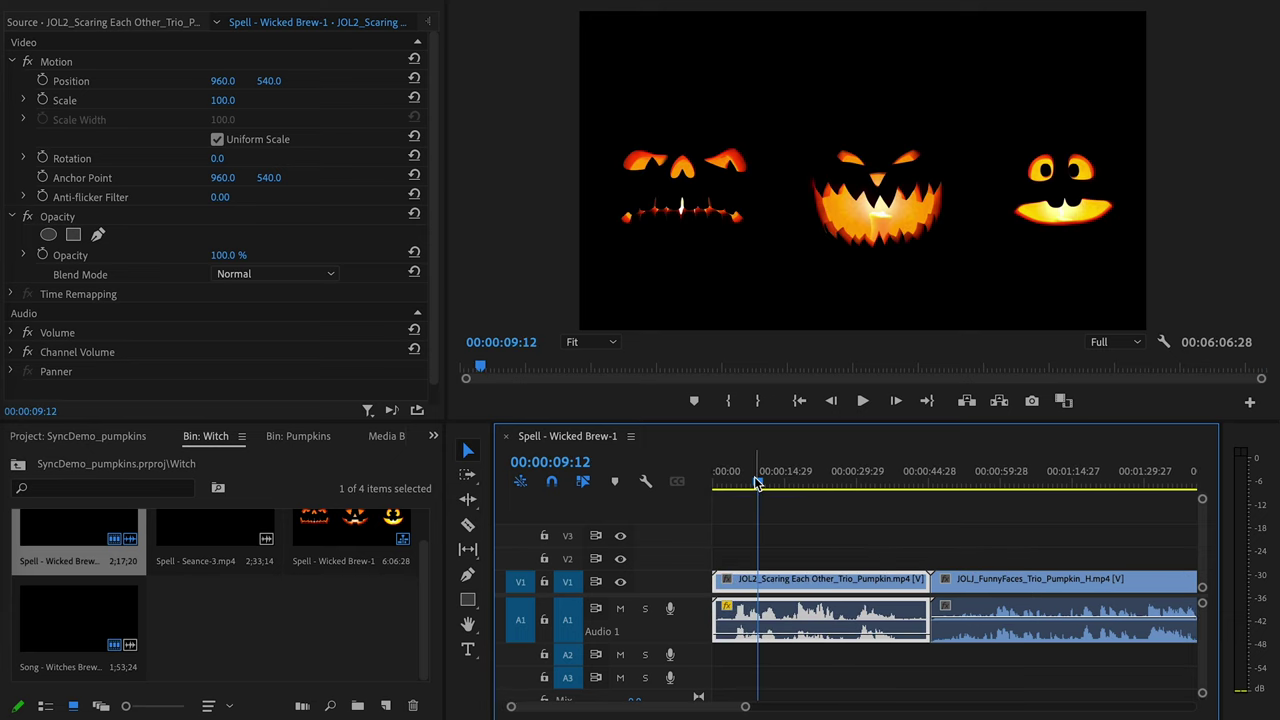
{"action": "left_click_drag", "start_coordinate": [757, 483], "coordinate": [682, 489]}
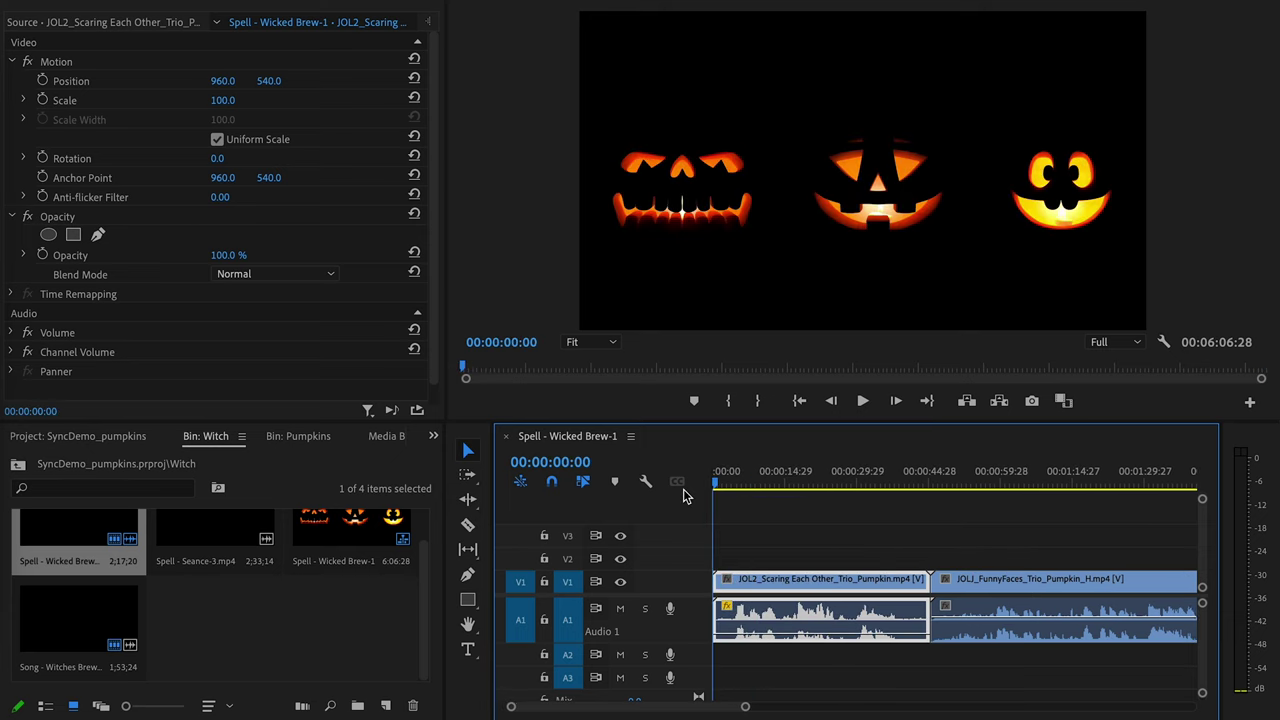
{"action": "key", "text": "space"}
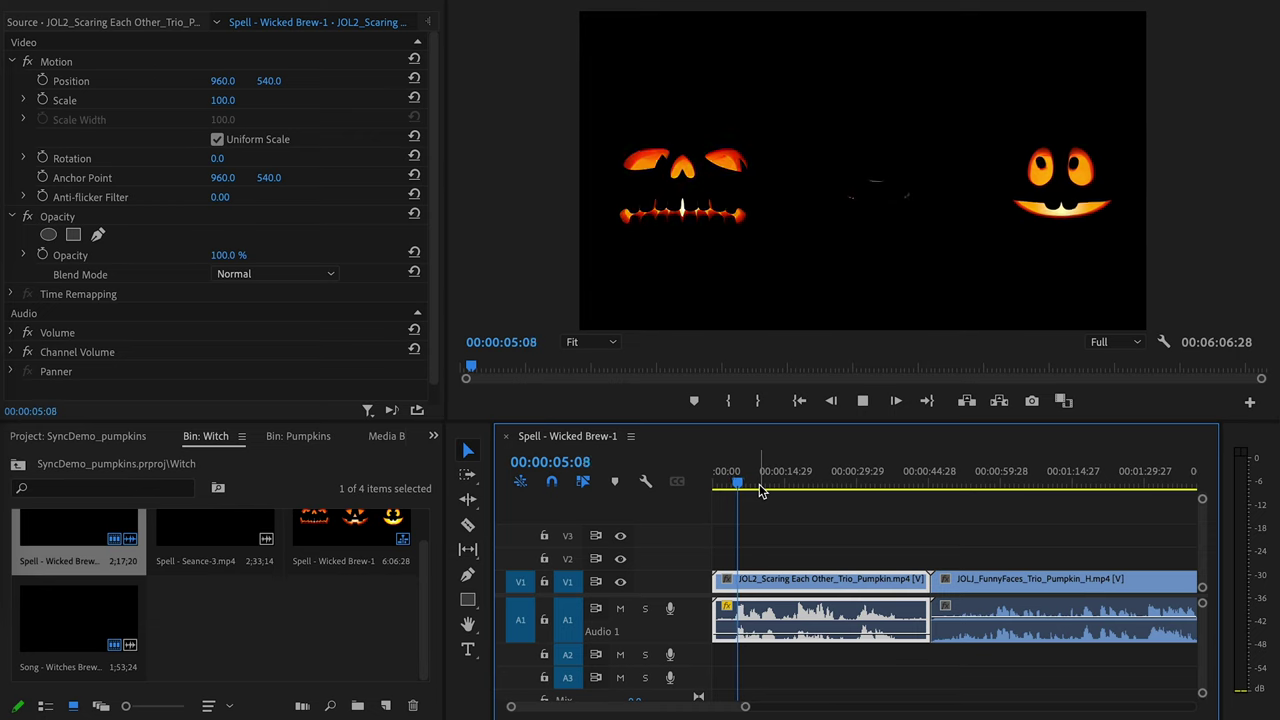
{"action": "key", "text": "space"}
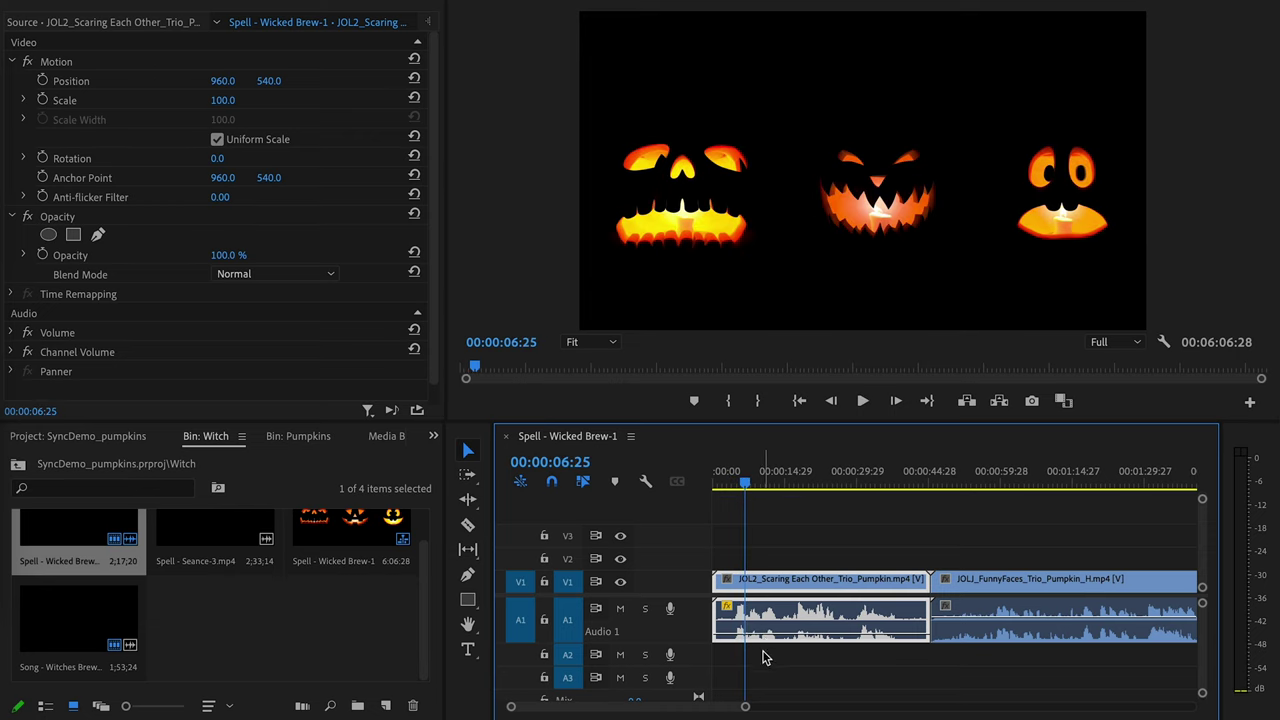
{"action": "left_click_drag", "start_coordinate": [763, 633], "coordinate": [765, 632]}
{"action": "key", "text": "space"}
{"action": "key", "text": "space"}
{"action": "key", "text": "space"}
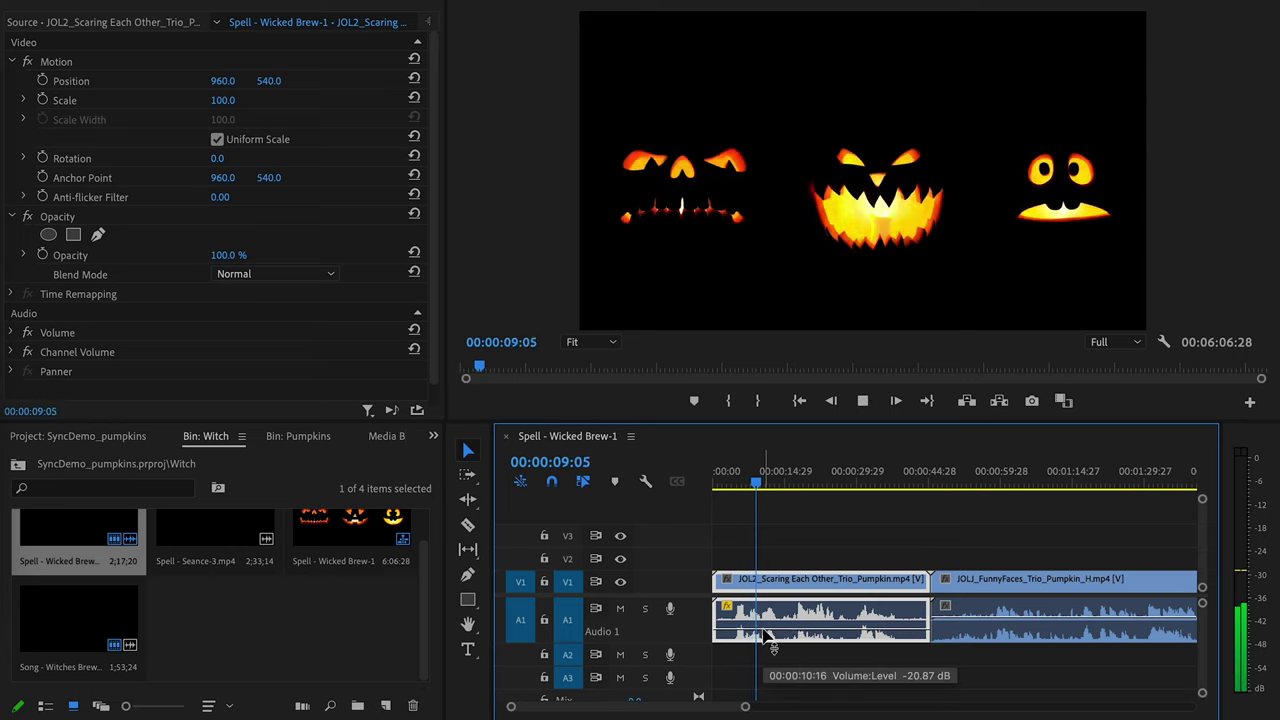
{"action": "key", "text": "space"}
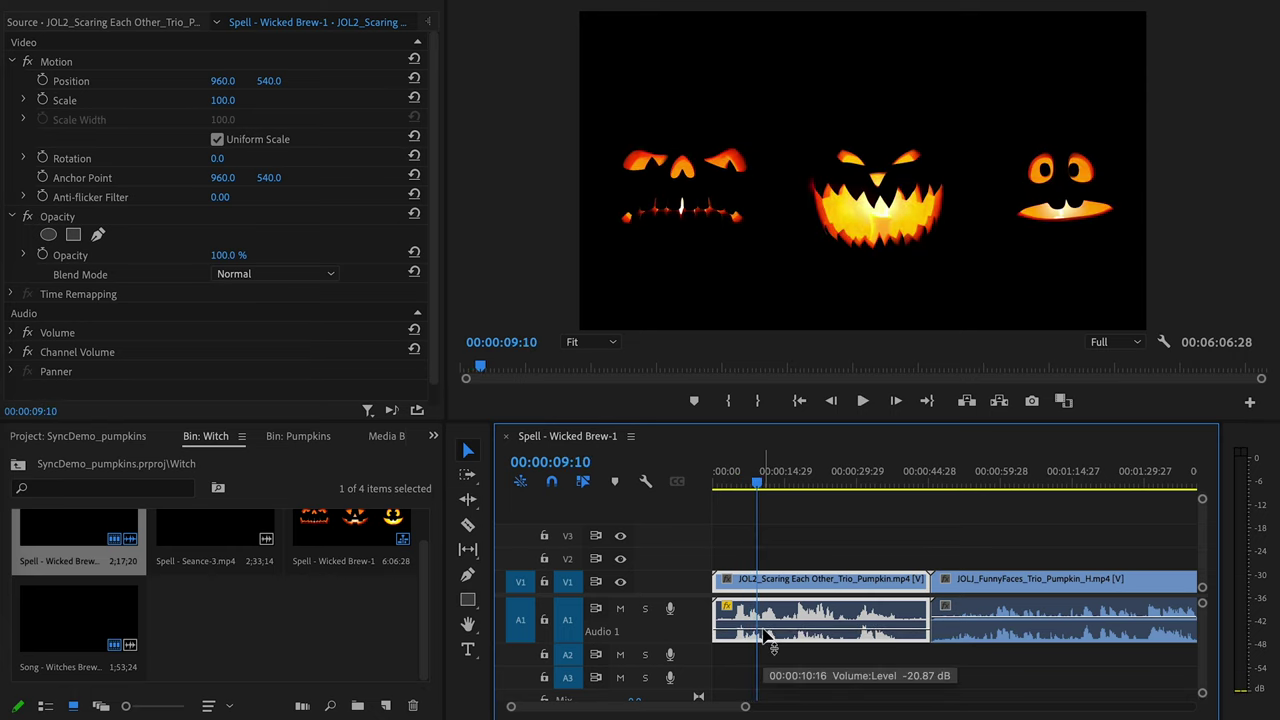
Drag down the volume of the JOLJ_FunnyFaces_Trio_Pumpkin_H clip
{"action": "left_click", "coordinate": [966, 610]}
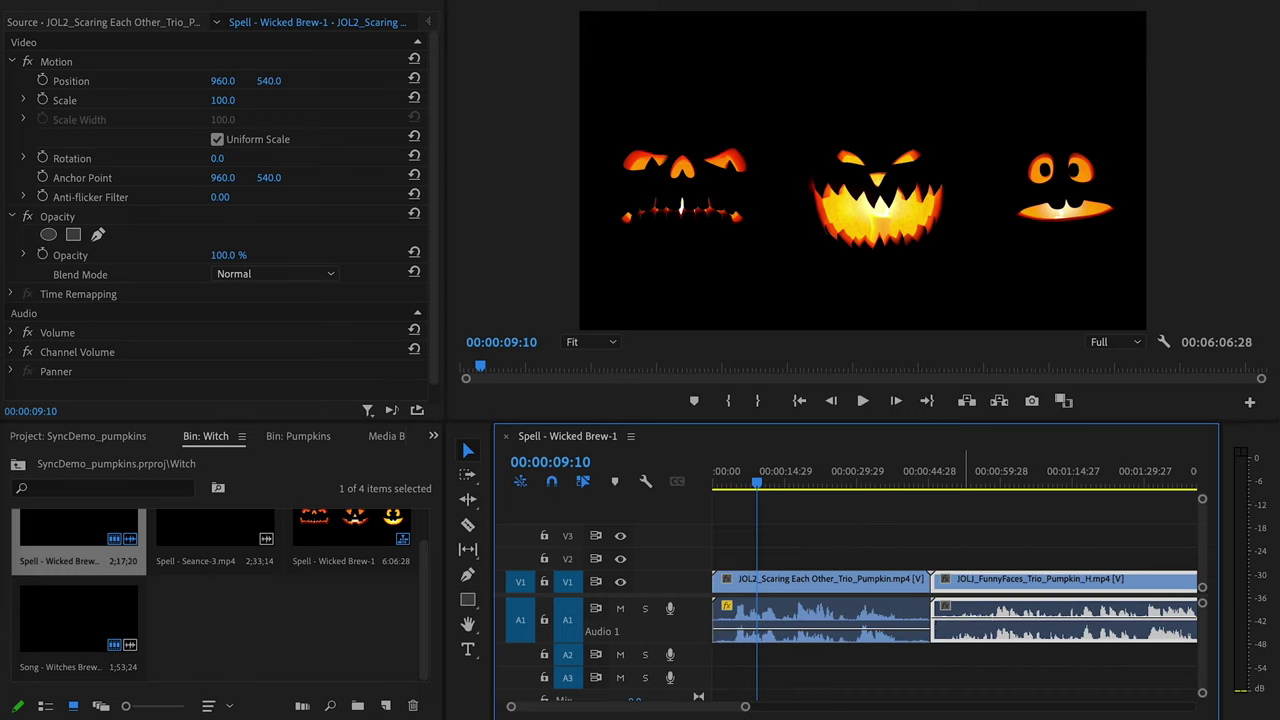
{"action": "mouse_move", "coordinate": [966, 628]}
{"action": "left_mouse_down"}
{"action": "mouse_move", "coordinate": [967, 640]}
{"action": "mouse_move", "coordinate": [984, 628]}
{"action": "left_mouse_up"}
{"action": "scroll", "coordinate": [966, 636], "scroll_direction": "down", "scroll_amount": 5}
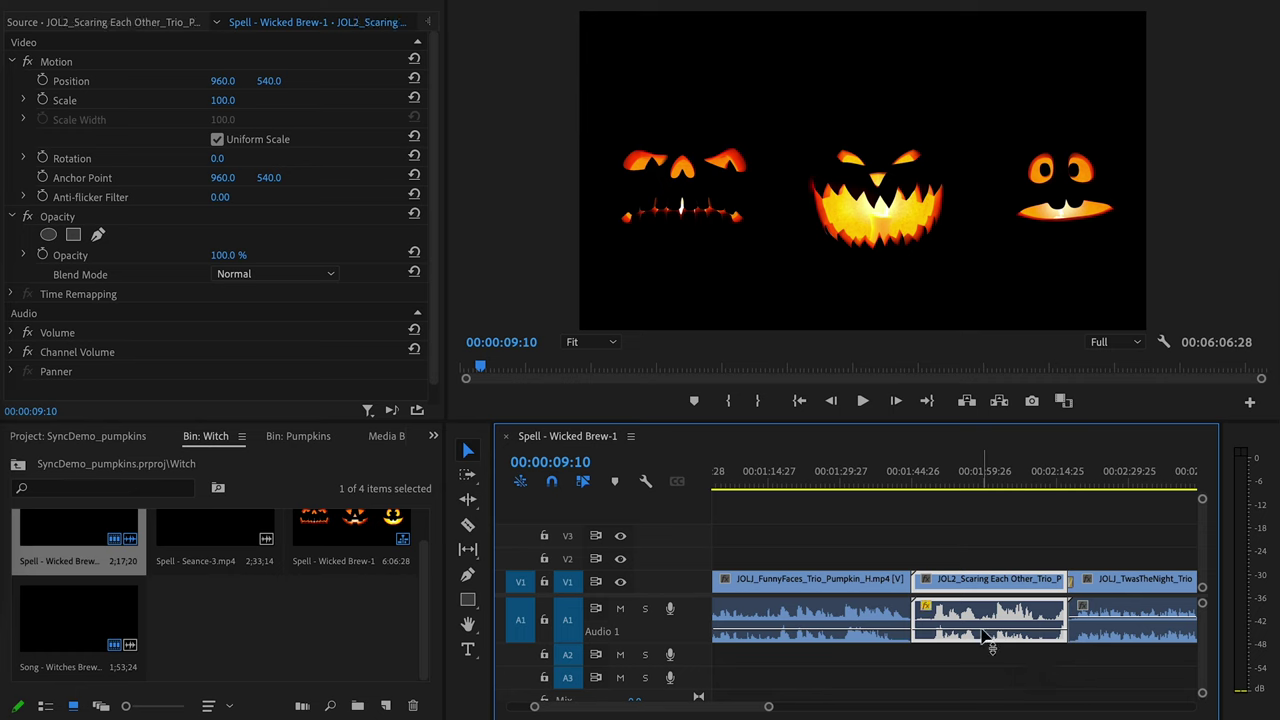
{"action": "scroll", "coordinate": [982, 635], "scroll_direction": "down", "scroll_amount": 4}
{"action": "scroll", "coordinate": [982, 635], "scroll_direction": "down", "scroll_amount": 3}
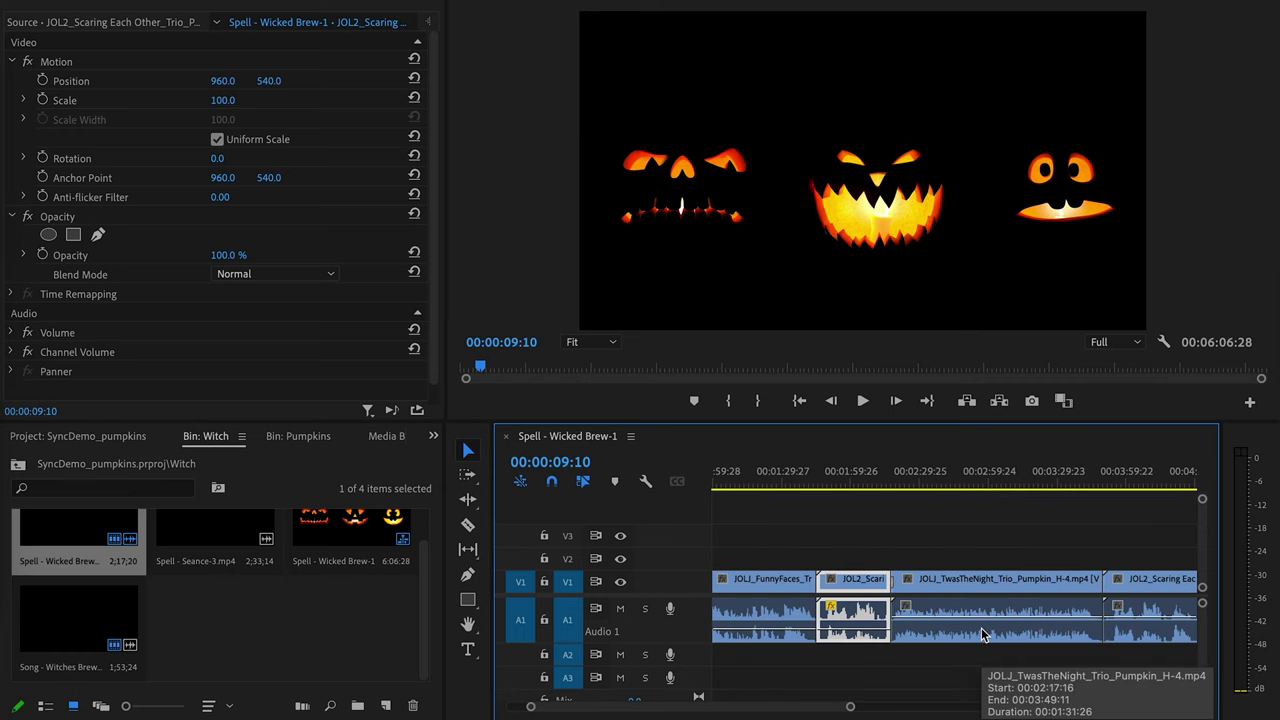
{"action": "left_click", "coordinate": [907, 474]}
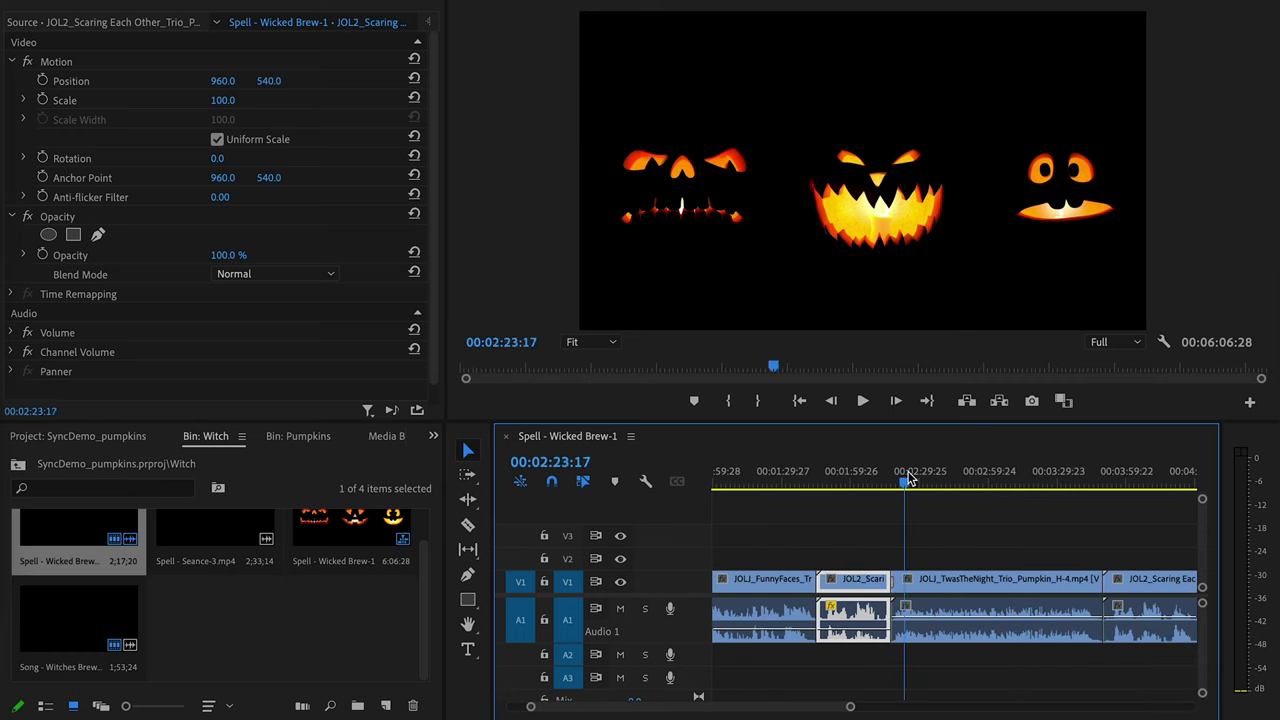
{"action": "scroll", "coordinate": [905, 548], "scroll_direction": "down", "scroll_amount": 3}
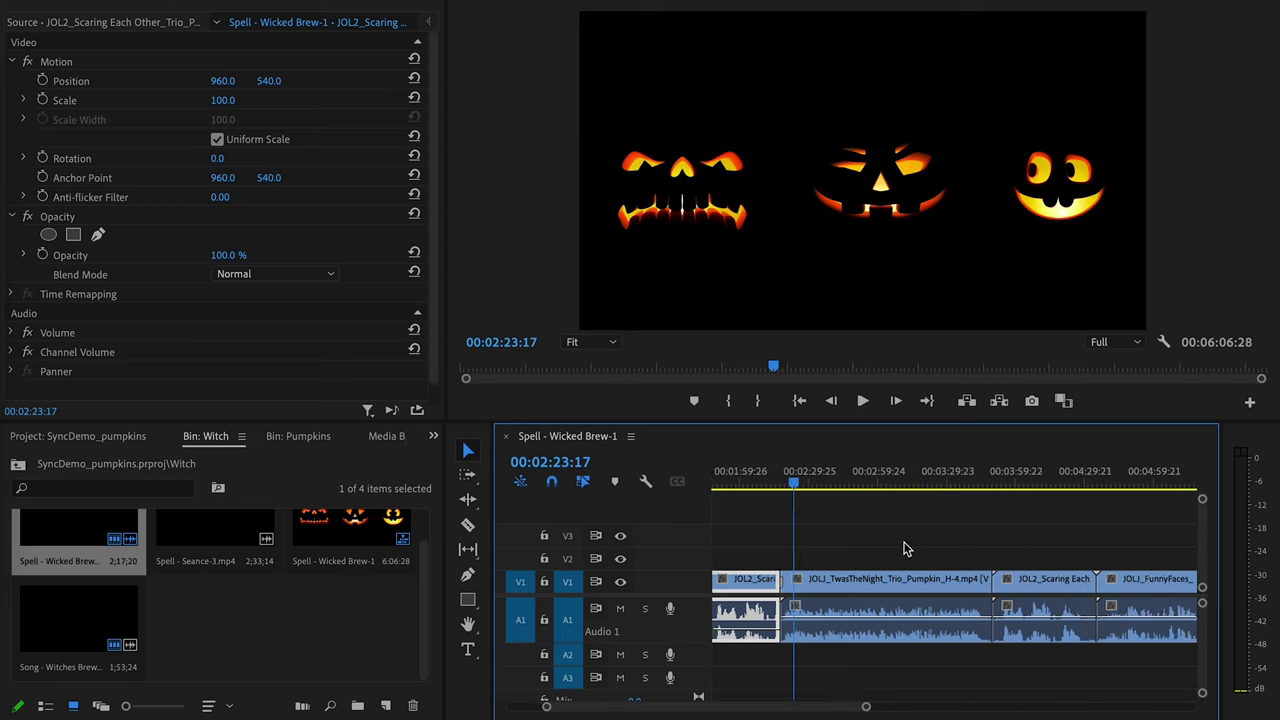
{"action": "scroll", "coordinate": [872, 639], "scroll_direction": "down", "scroll_amount": 4}
Lower the later JOL2 clip to -20.8 dB, JOL_FunnyFaces to -18.3 dB, and the last clip to -20.8 dB
{"action": "left_click", "coordinate": [877, 621]}
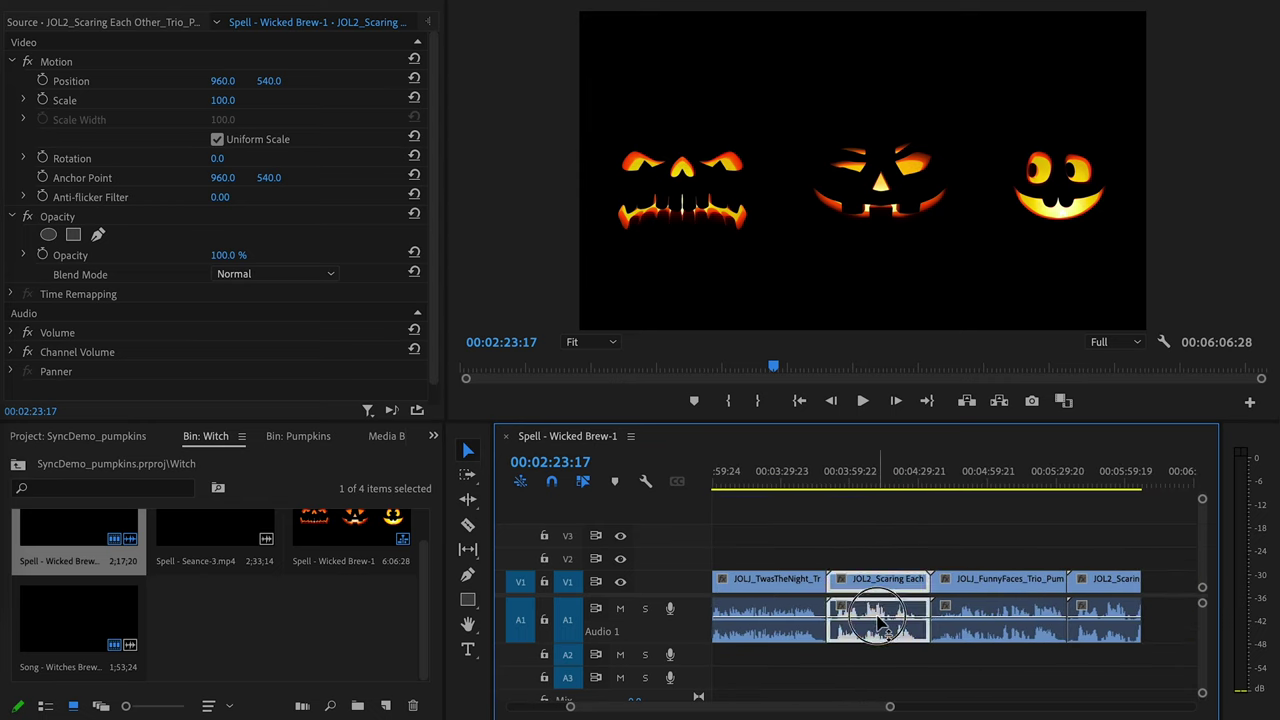
{"action": "left_click_drag", "start_coordinate": [877, 621], "coordinate": [877, 630]}
{"action": "left_click", "coordinate": [955, 620]}
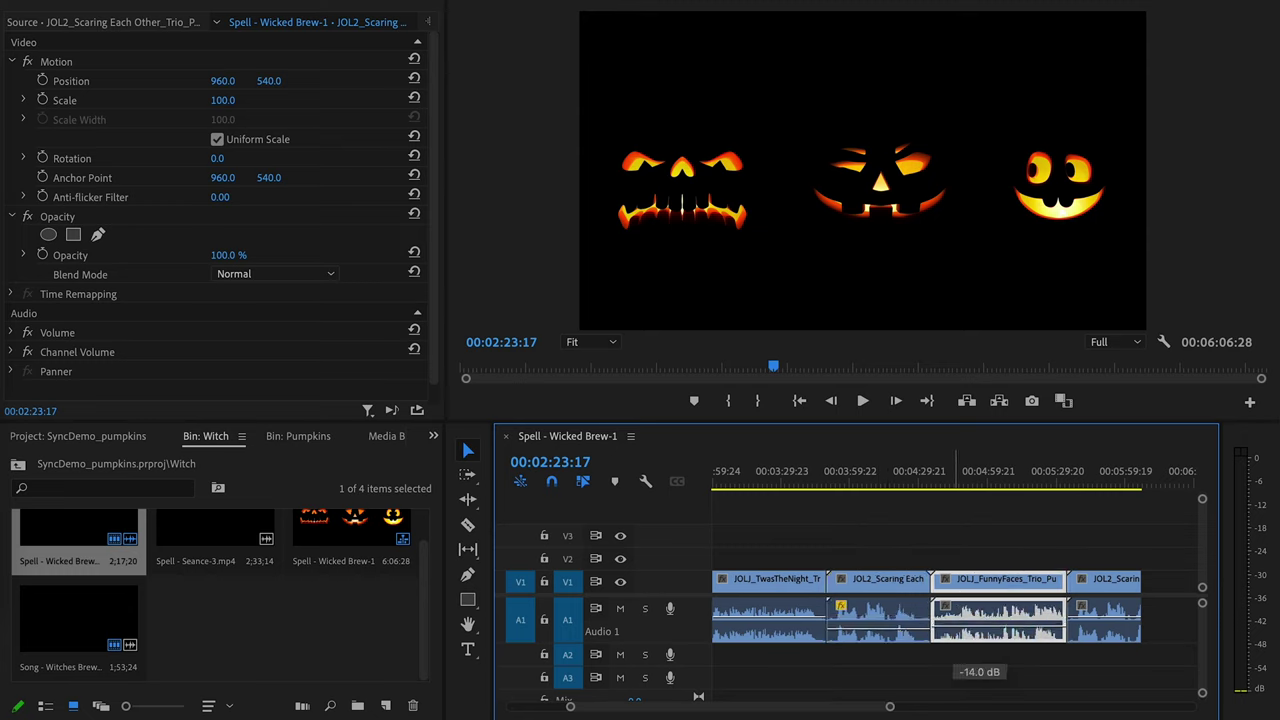
{"action": "left_click_drag", "start_coordinate": [955, 624], "coordinate": [955, 631]}
{"action": "left_click", "coordinate": [1085, 622]}
{"action": "left_click_drag", "start_coordinate": [1085, 622], "coordinate": [1085, 631]}
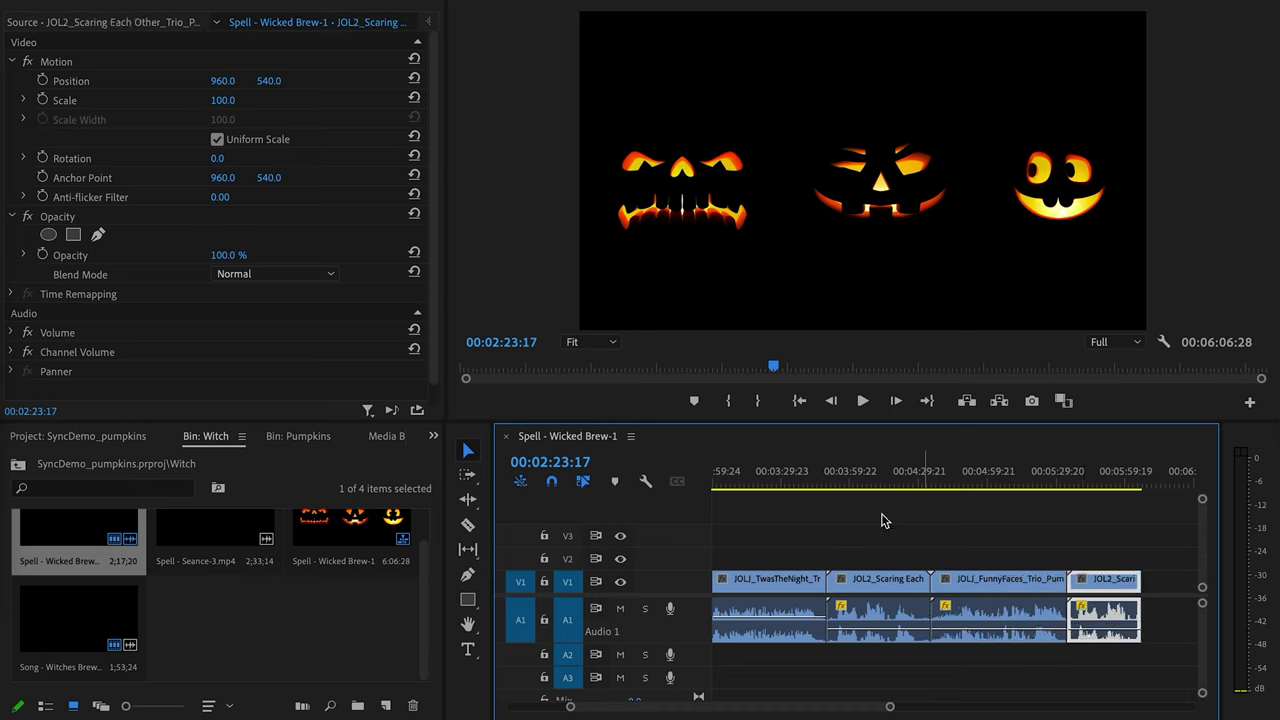
{"action": "scroll", "coordinate": [838, 525], "scroll_direction": "up", "scroll_amount": 5}
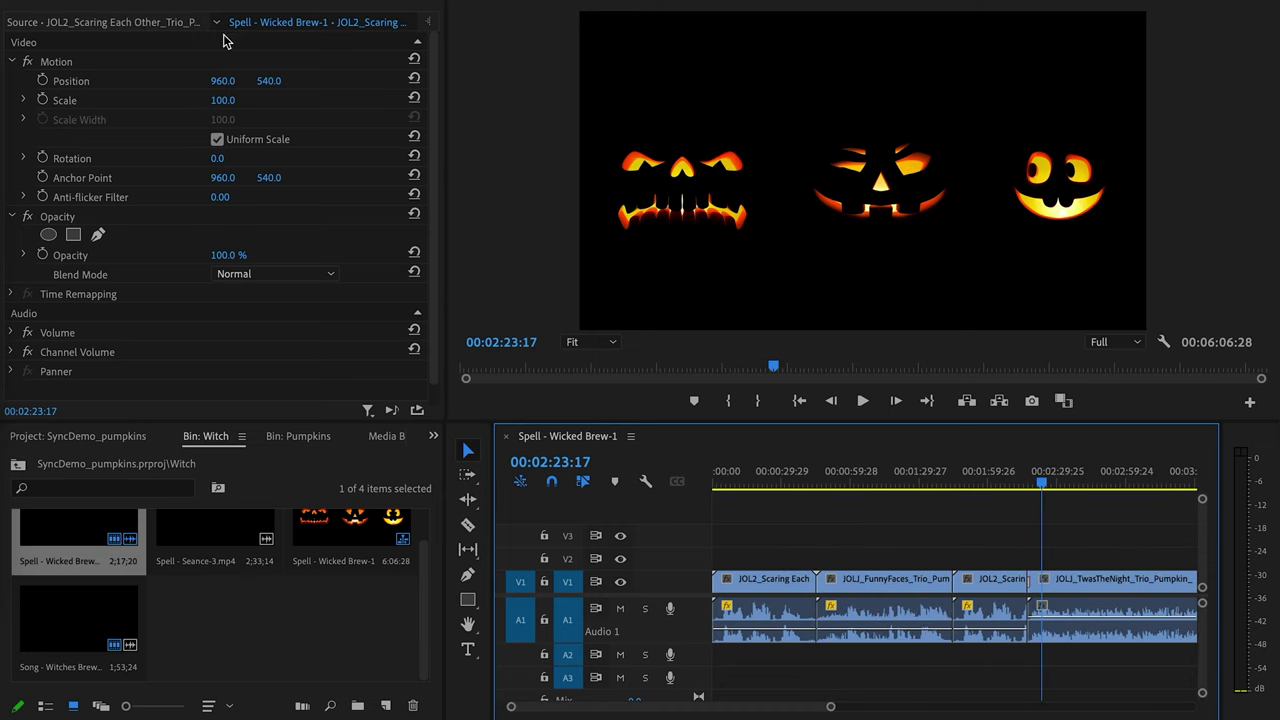
Save the pumpkins project and reopen SyncDemo_witch.prproj from recent files
{"action": "left_click", "coordinate": [107, 0]}
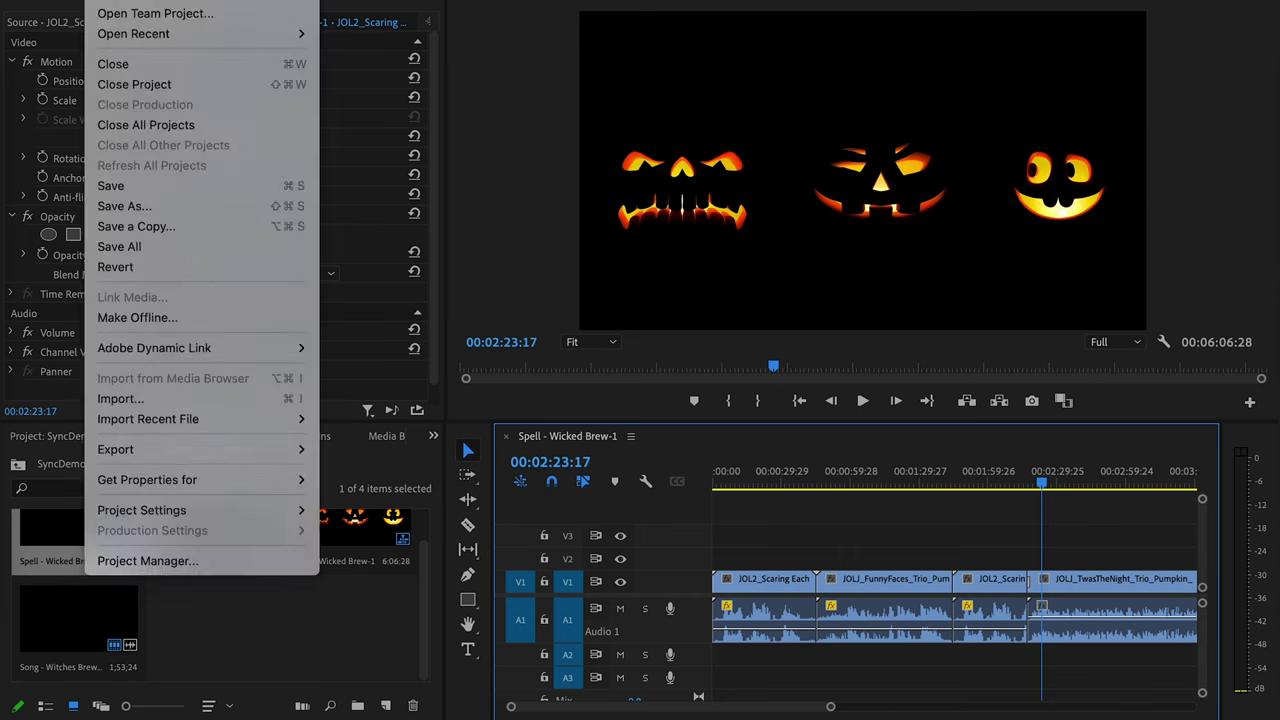
{"action": "left_click", "coordinate": [109, 188]}
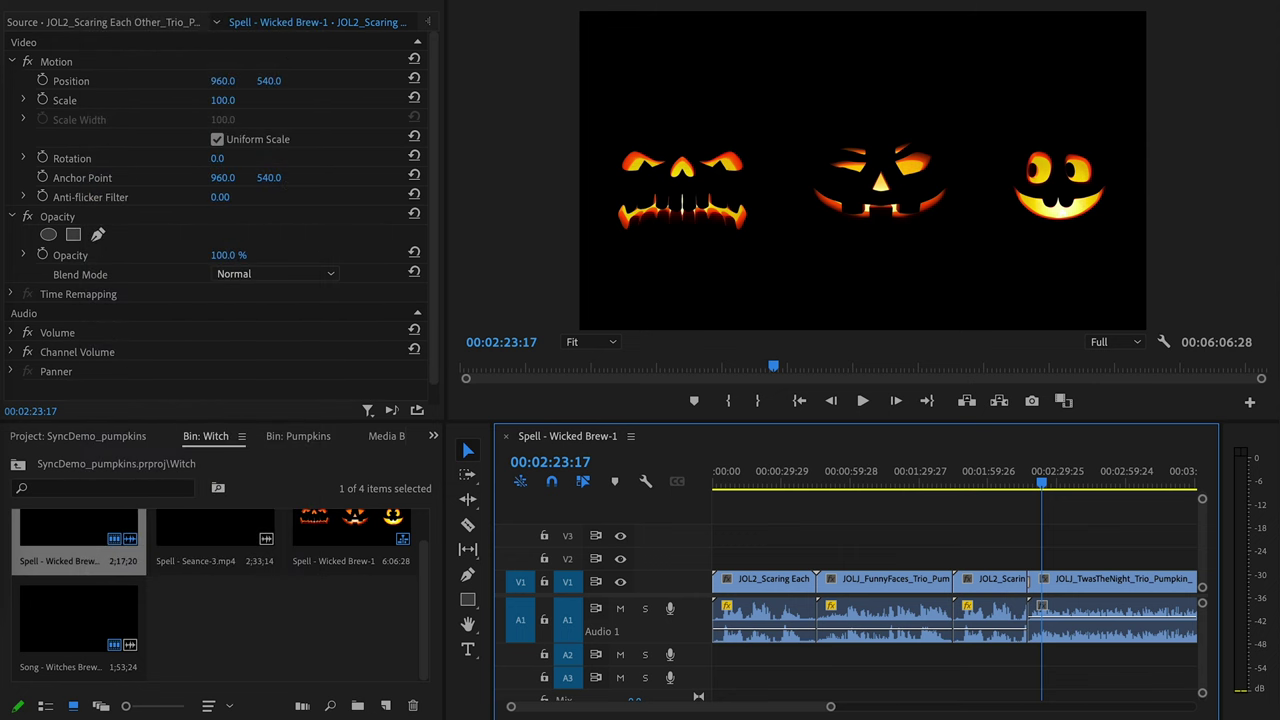
{"action": "left_click", "coordinate": [107, 0]}
{"action": "mouse_move", "coordinate": [200, 37]}
{"action": "left_click", "coordinate": [429, 53]}
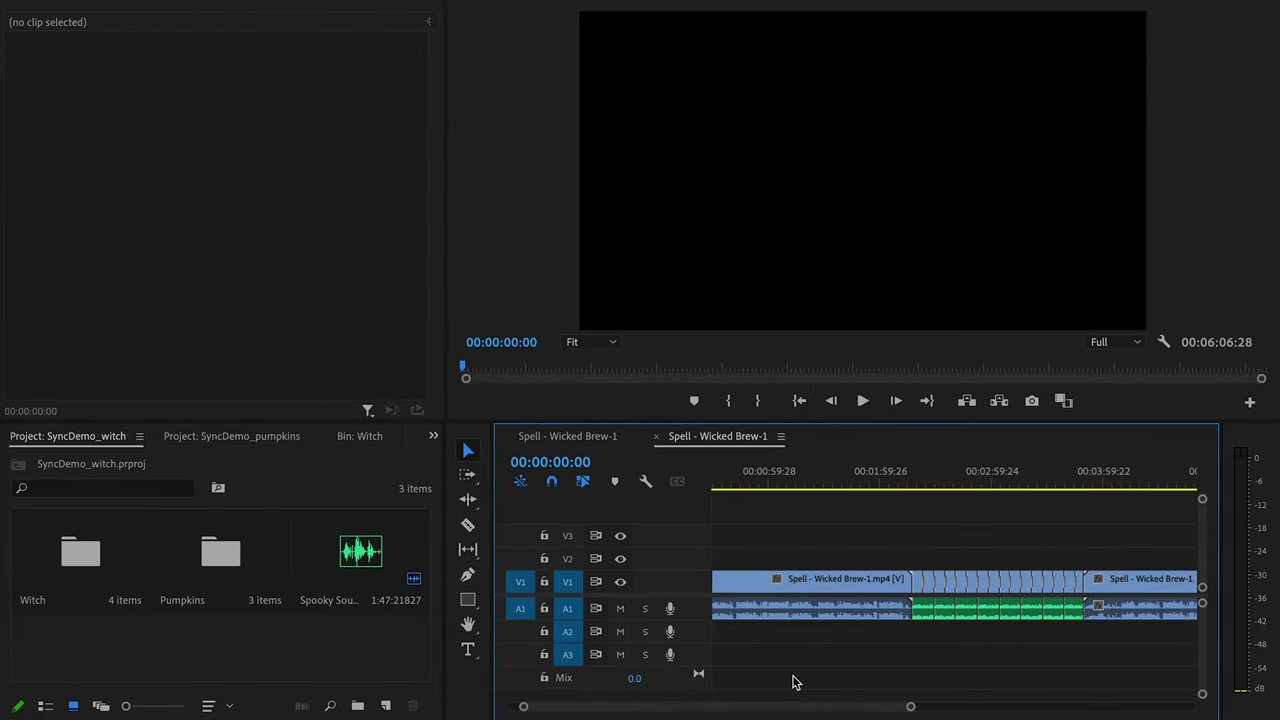
Enlarge audio track A1 in the witch sequence and select all its clips
{"action": "key", "text": "="}
{"action": "key", "text": "="}
{"action": "key", "text": "="}
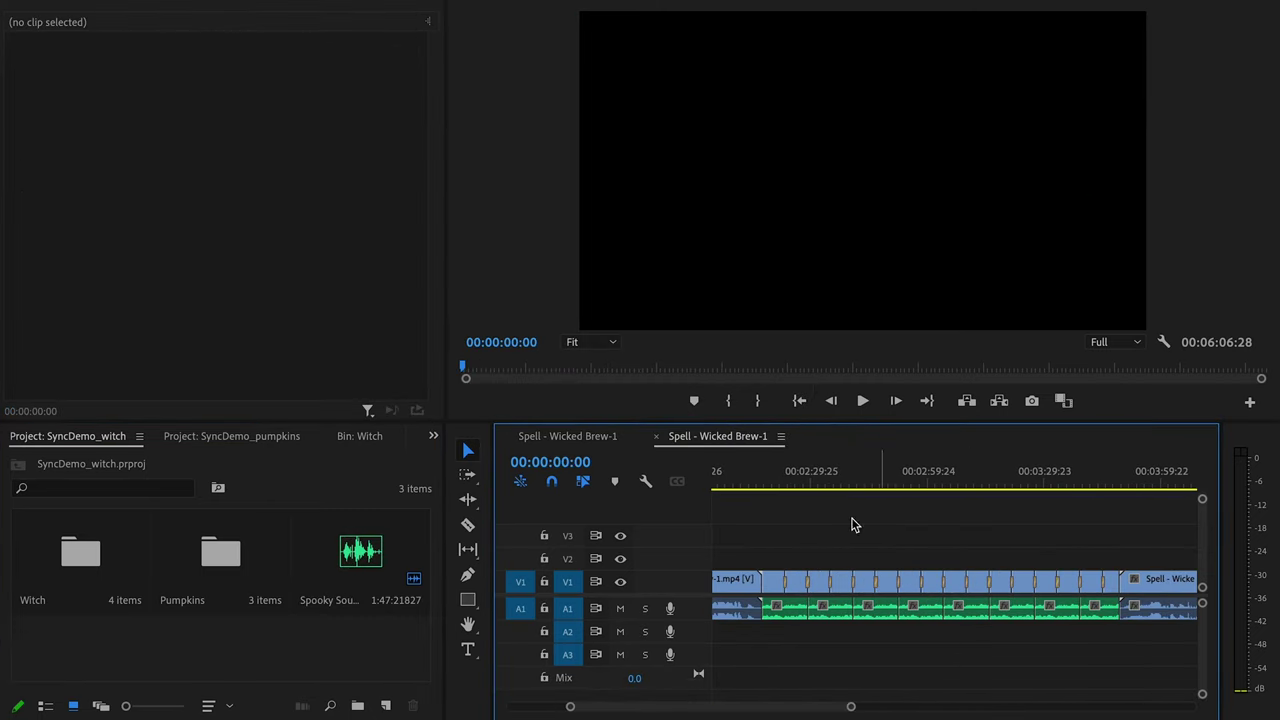
{"action": "left_click", "coordinate": [773, 471]}
{"action": "key", "text": "="}
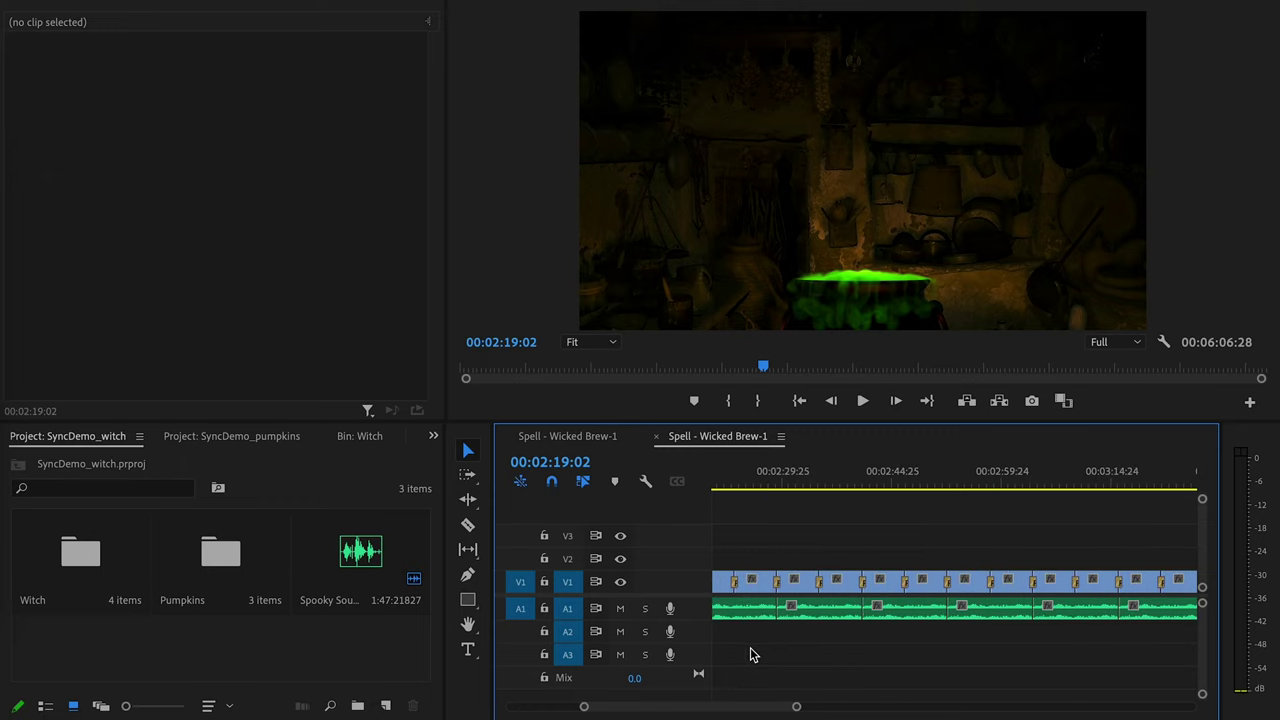
{"action": "key", "text": "minus"}
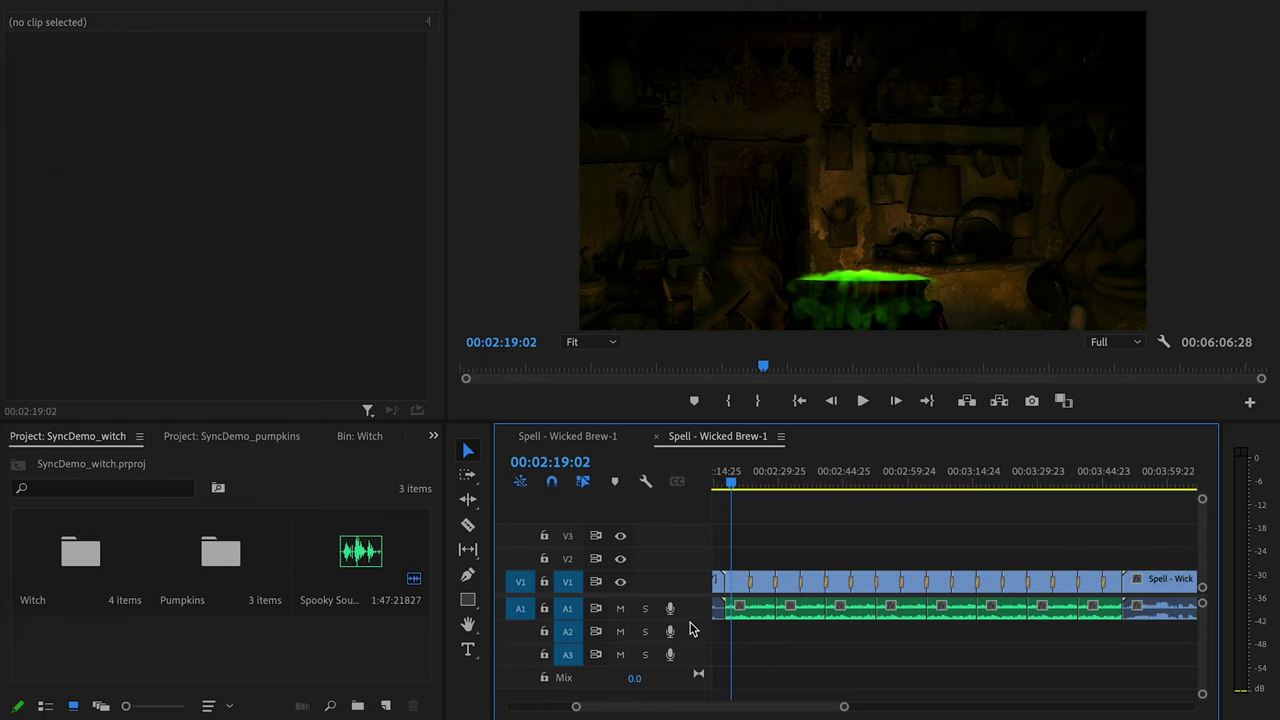
{"action": "left_click_drag", "start_coordinate": [692, 620], "coordinate": [690, 650]}
{"action": "left_click_drag", "start_coordinate": [1112, 655], "coordinate": [763, 617]}
Nest the A1 clips as Nested Sequence 01, lower it to -23.2 dB, and play back
{"action": "right_click", "coordinate": [763, 617]}
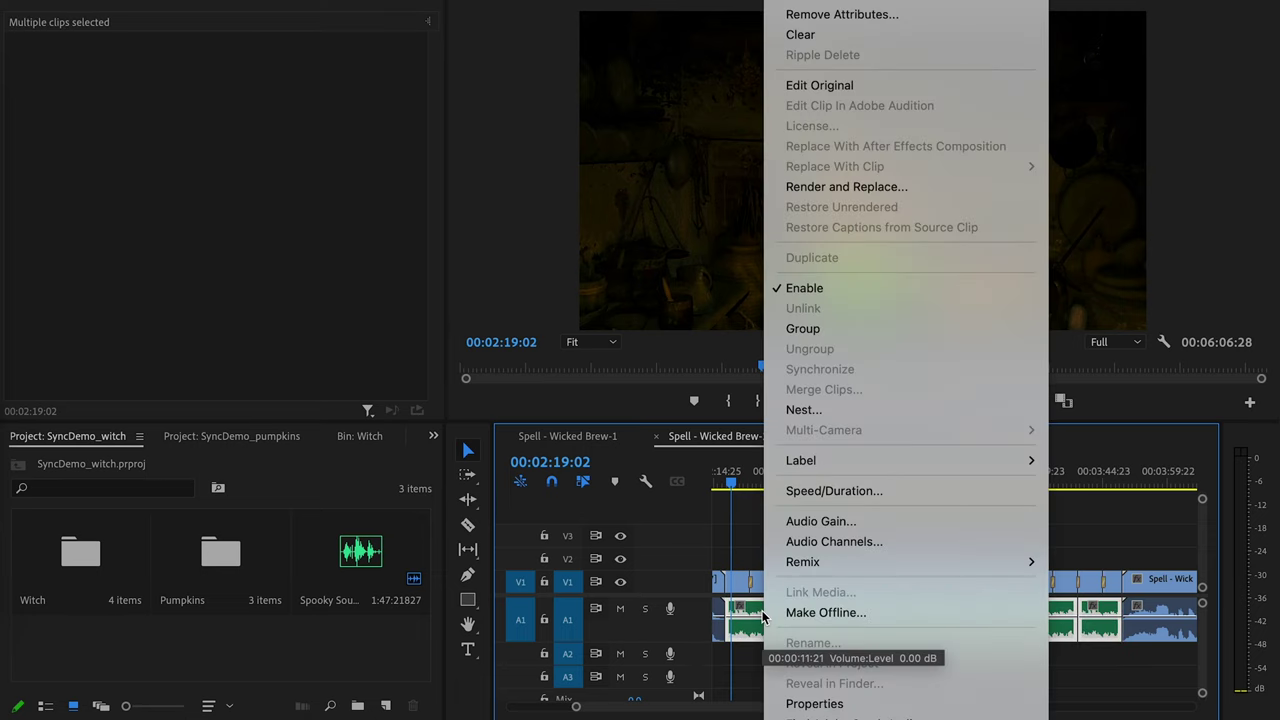
{"action": "left_click", "coordinate": [860, 411]}
{"action": "left_click", "coordinate": [680, 370]}
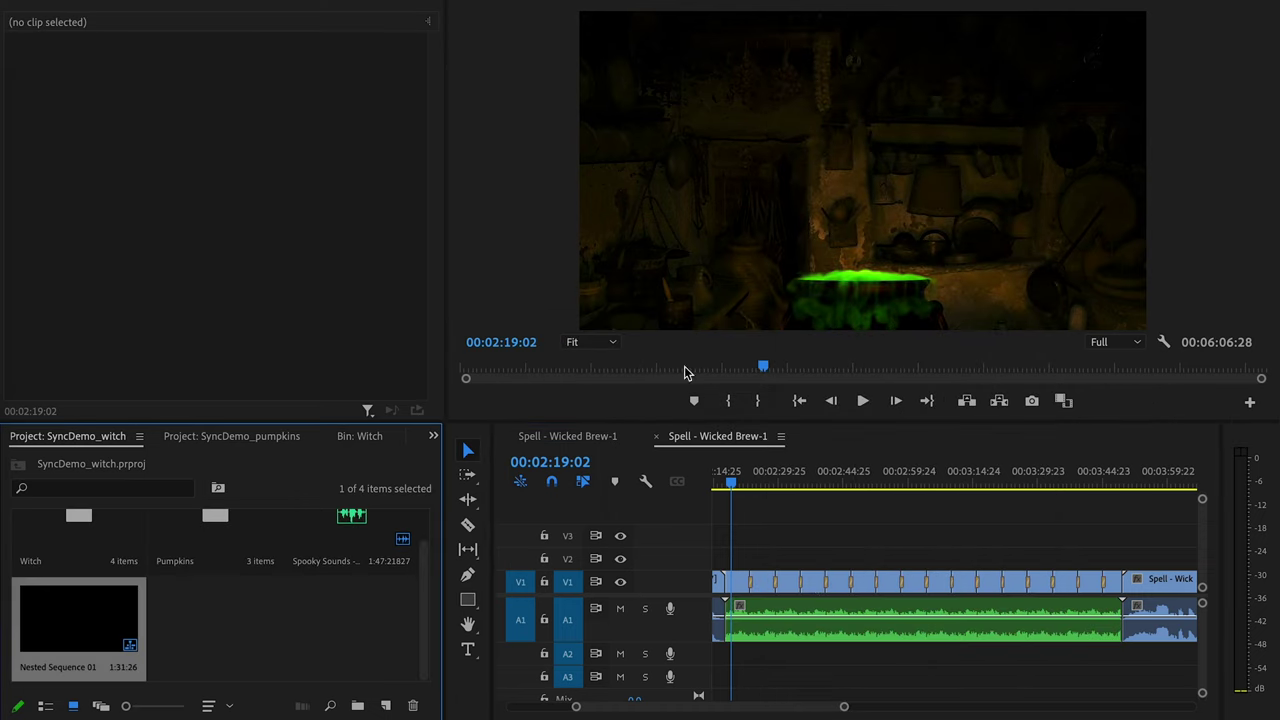
{"action": "left_click", "coordinate": [767, 625]}
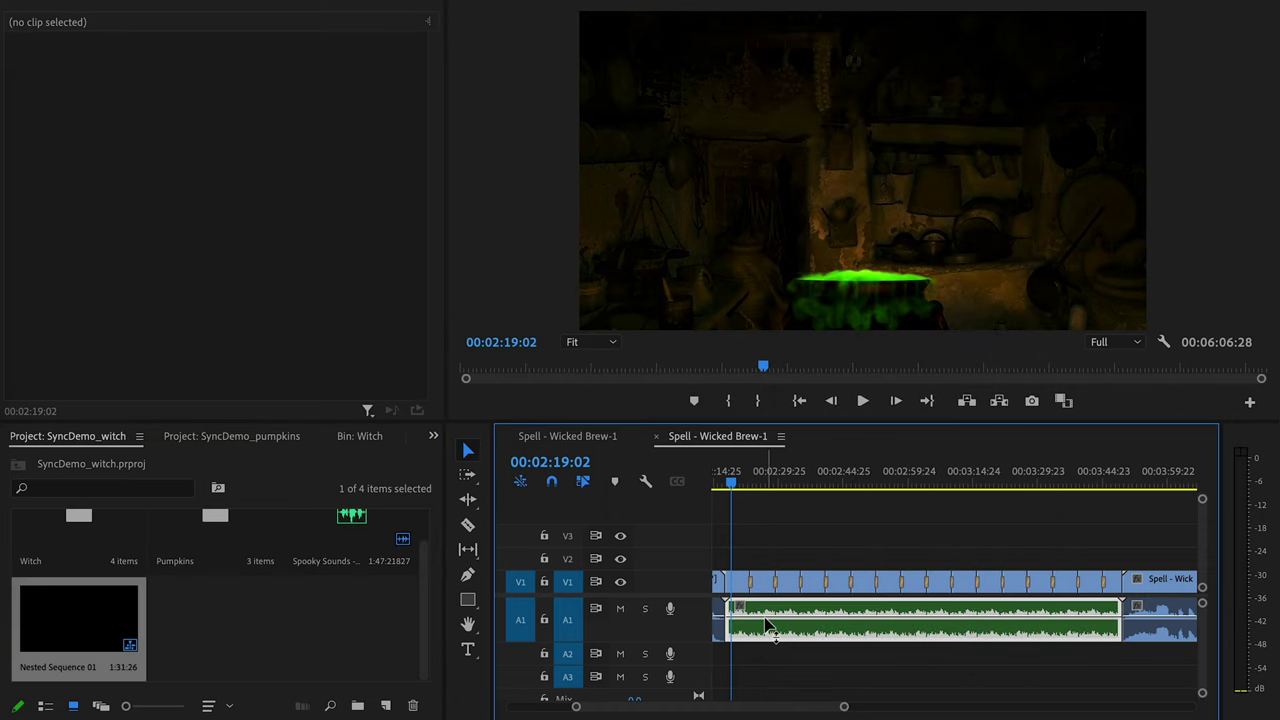
{"action": "left_click_drag", "start_coordinate": [767, 625], "coordinate": [767, 632]}
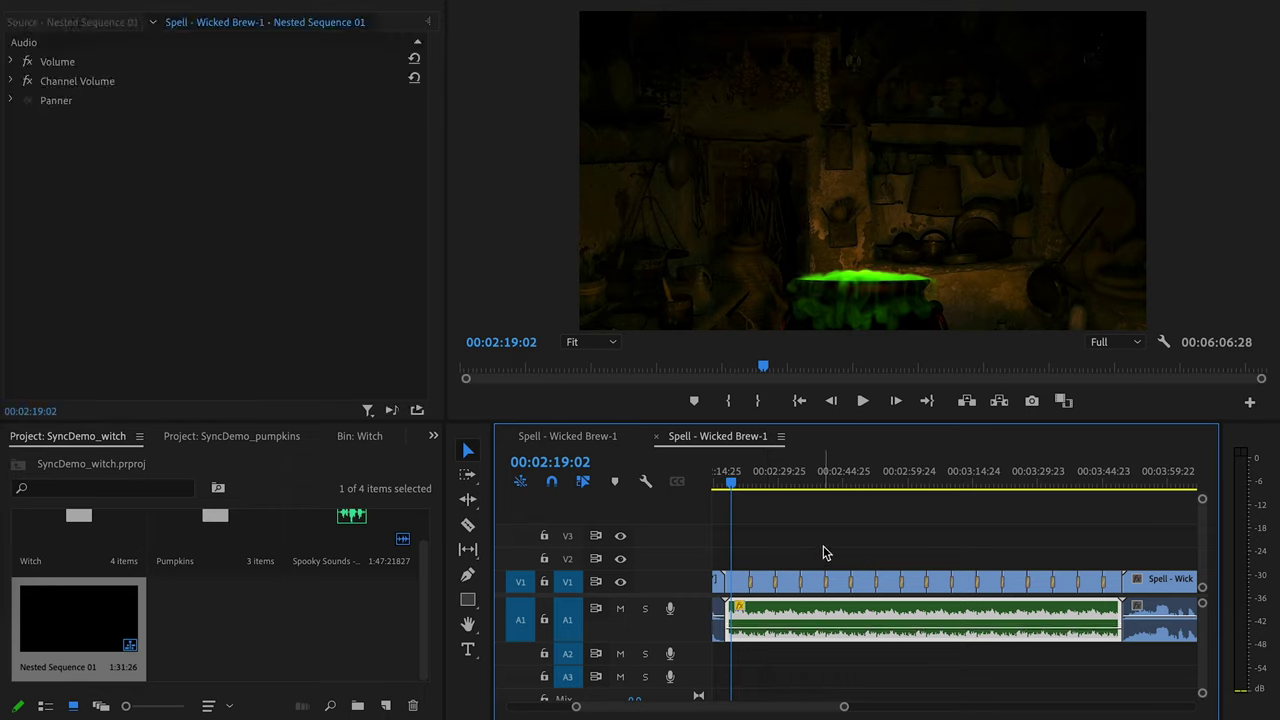
{"action": "key", "text": "space"}
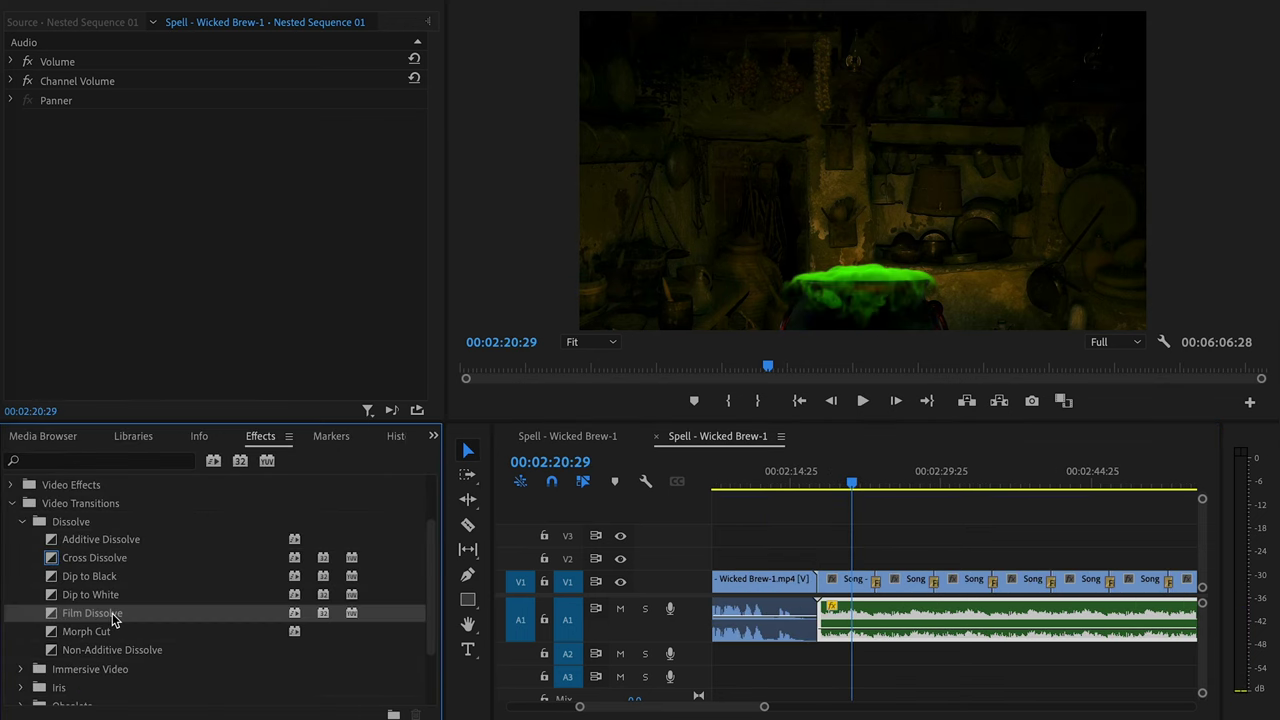
Drop Film Dissolve transitions onto both V1 cuts around the song section
{"action": "mouse_move", "coordinate": [113, 620]}
{"action": "left_mouse_down"}
{"action": "mouse_move", "coordinate": [528, 586]}
{"action": "mouse_move", "coordinate": [824, 587]}
{"action": "left_mouse_up"}
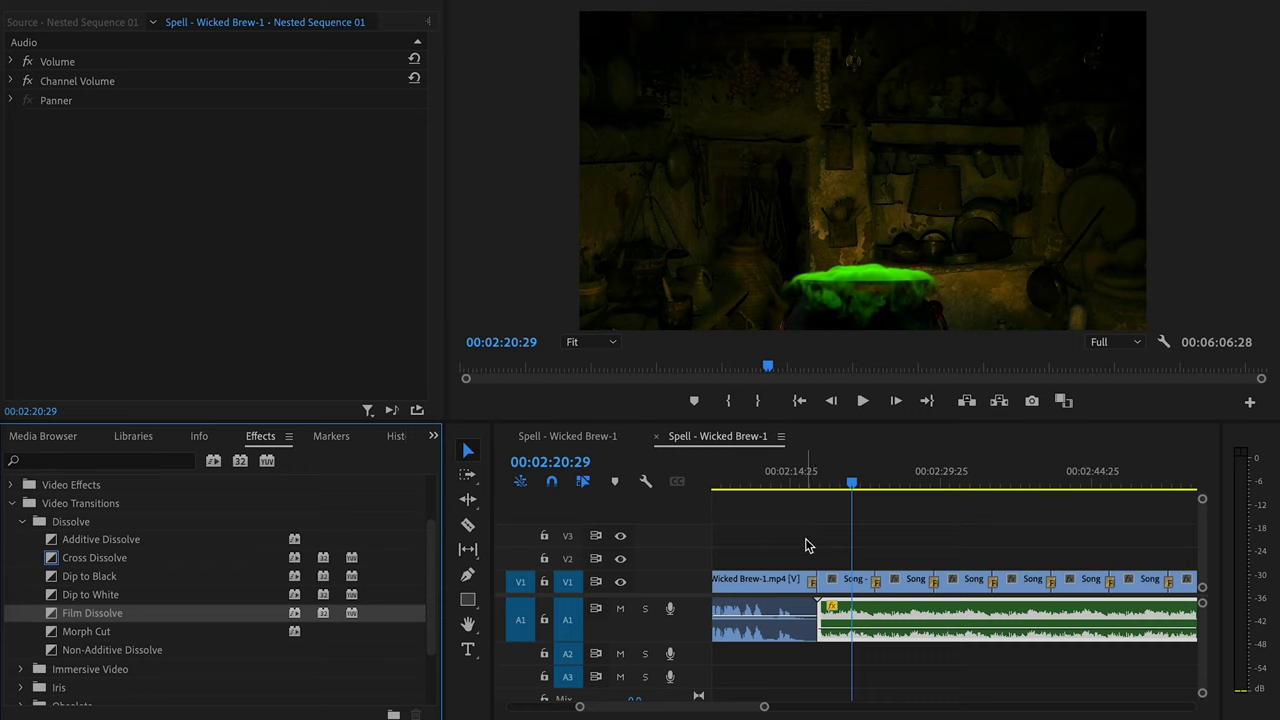
{"action": "scroll", "coordinate": [808, 545], "scroll_direction": "down", "scroll_amount": 10}
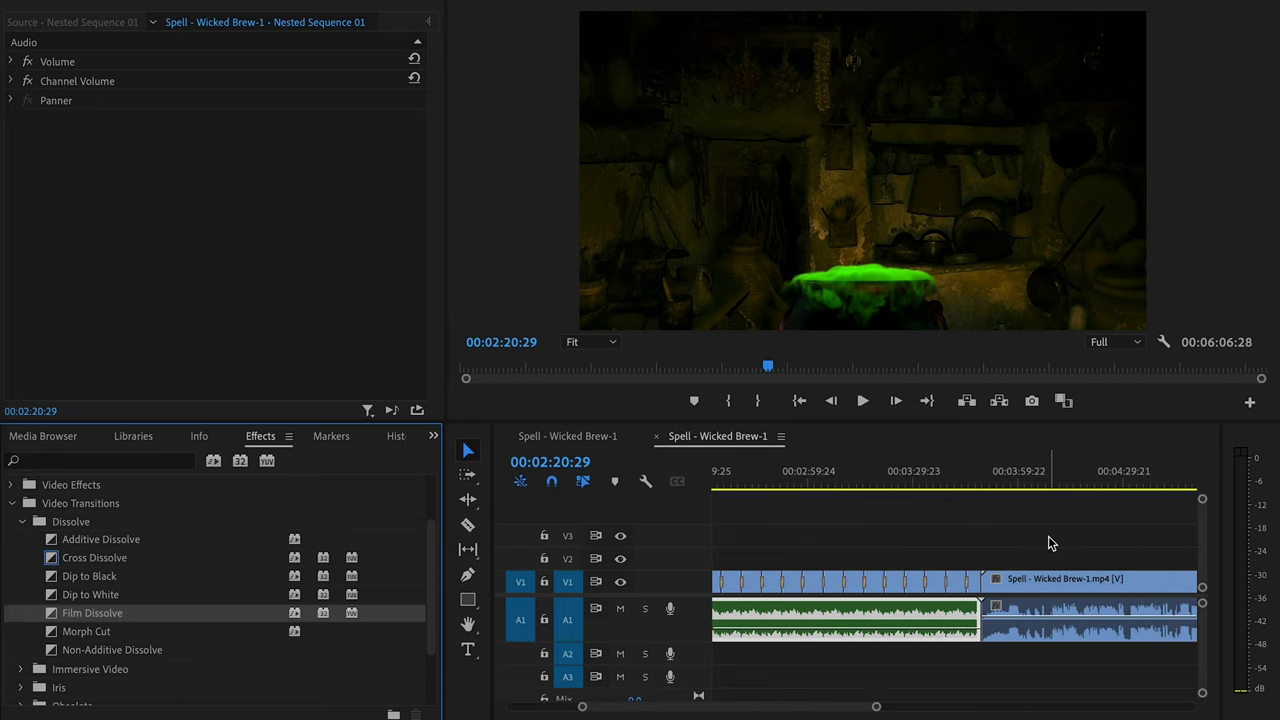
{"action": "scroll", "coordinate": [980, 562], "scroll_direction": "up", "scroll_amount": 4}
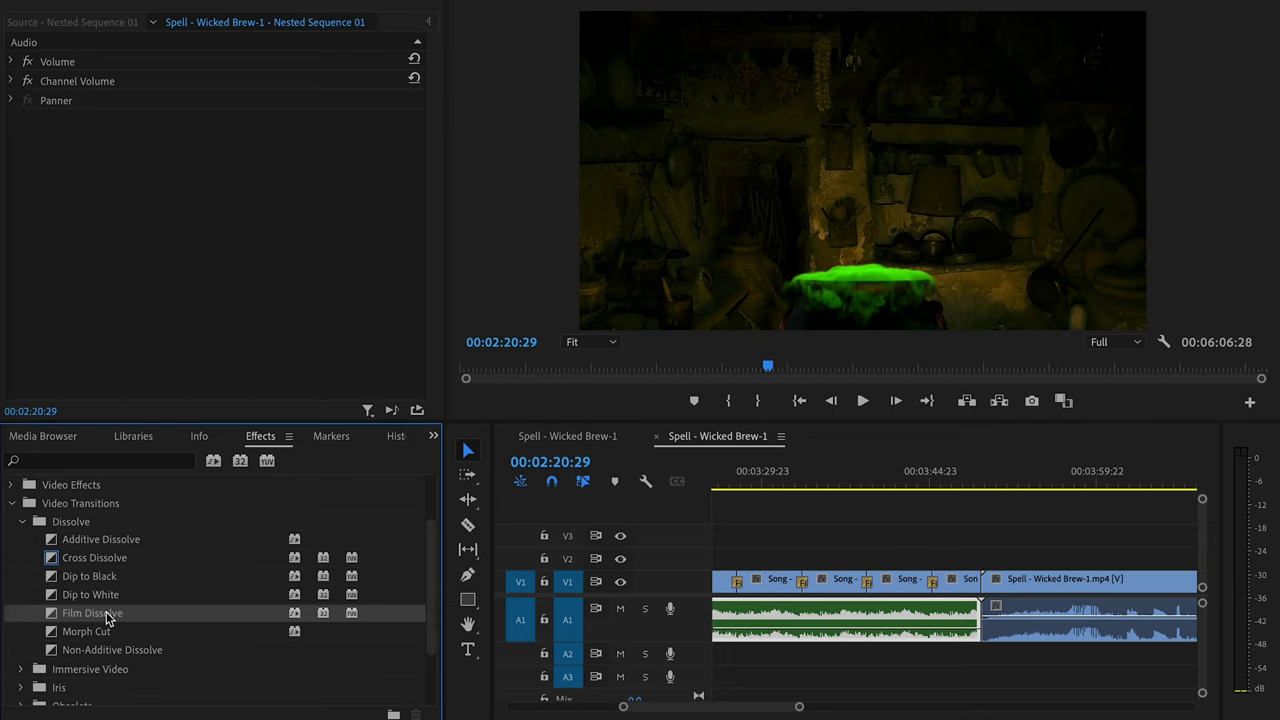
{"action": "left_click_drag", "start_coordinate": [108, 618], "coordinate": [988, 597]}
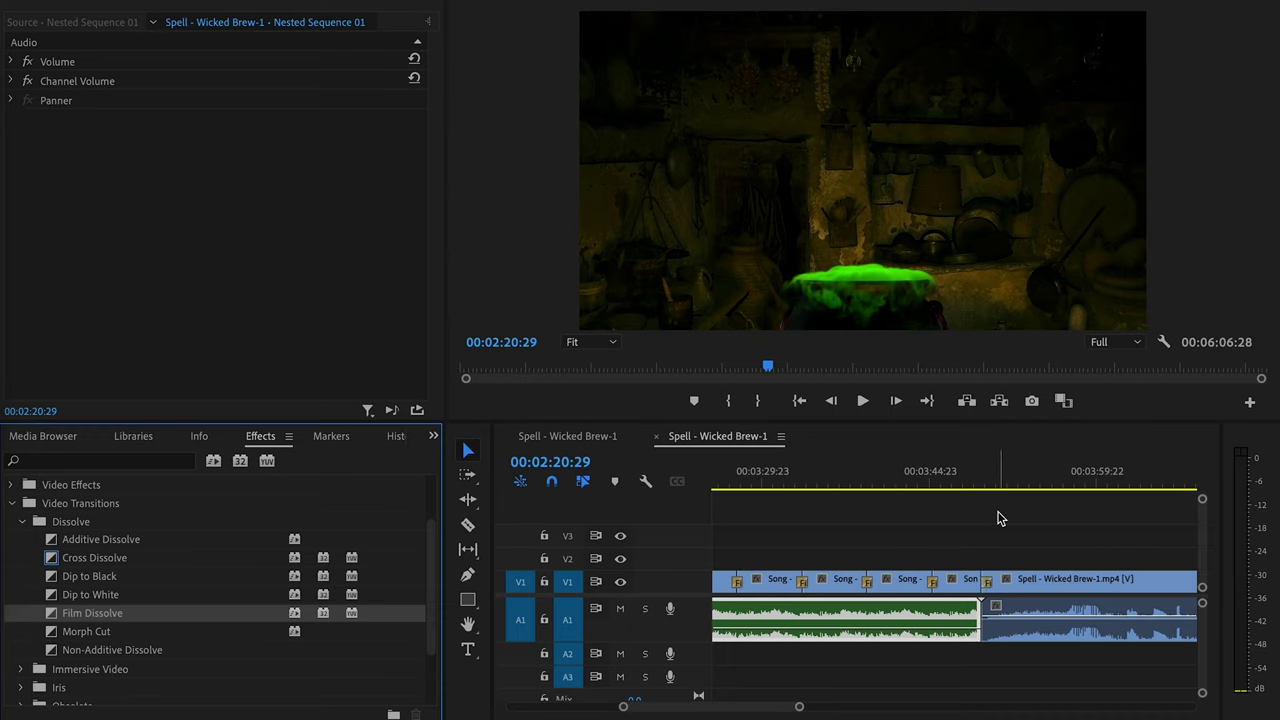
{"action": "scroll", "coordinate": [998, 518], "scroll_direction": "up", "scroll_amount": 10}
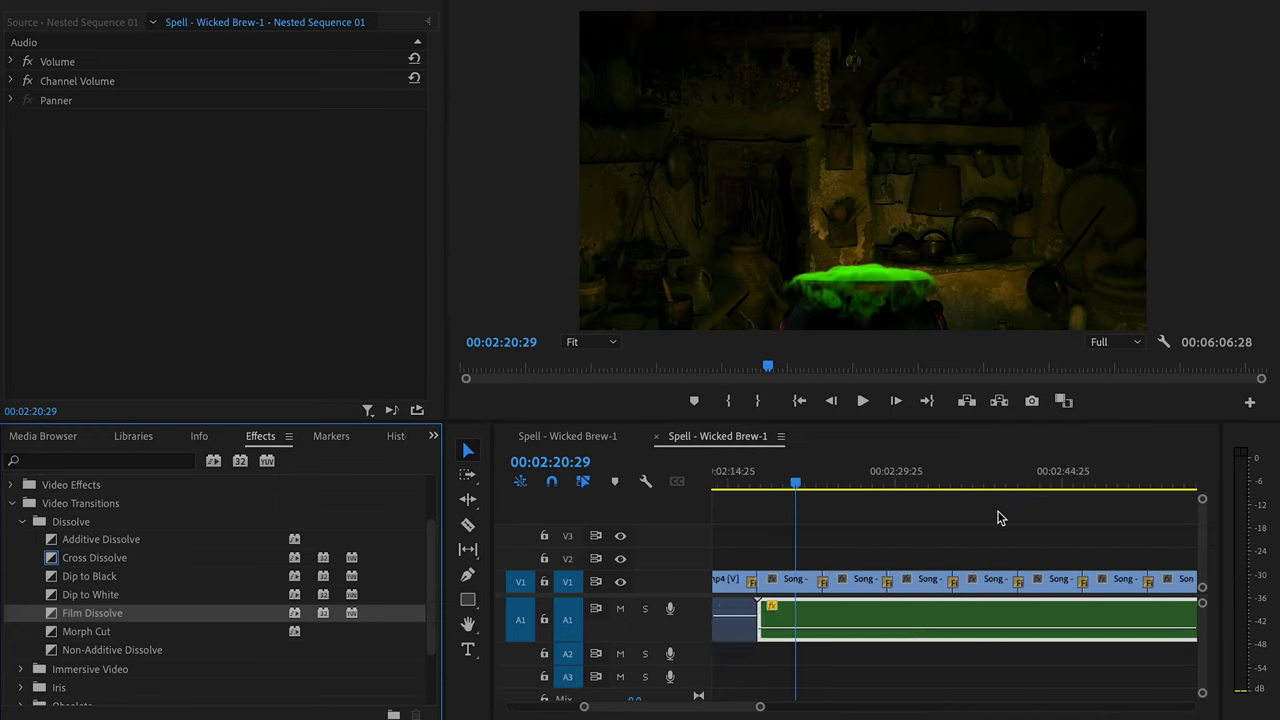
{"action": "scroll", "coordinate": [998, 518], "scroll_direction": "up", "scroll_amount": 5}
Preview the first dissolve and lengthen it to 00:00:03:08
{"action": "left_click", "coordinate": [932, 476]}
{"action": "key", "text": "space"}
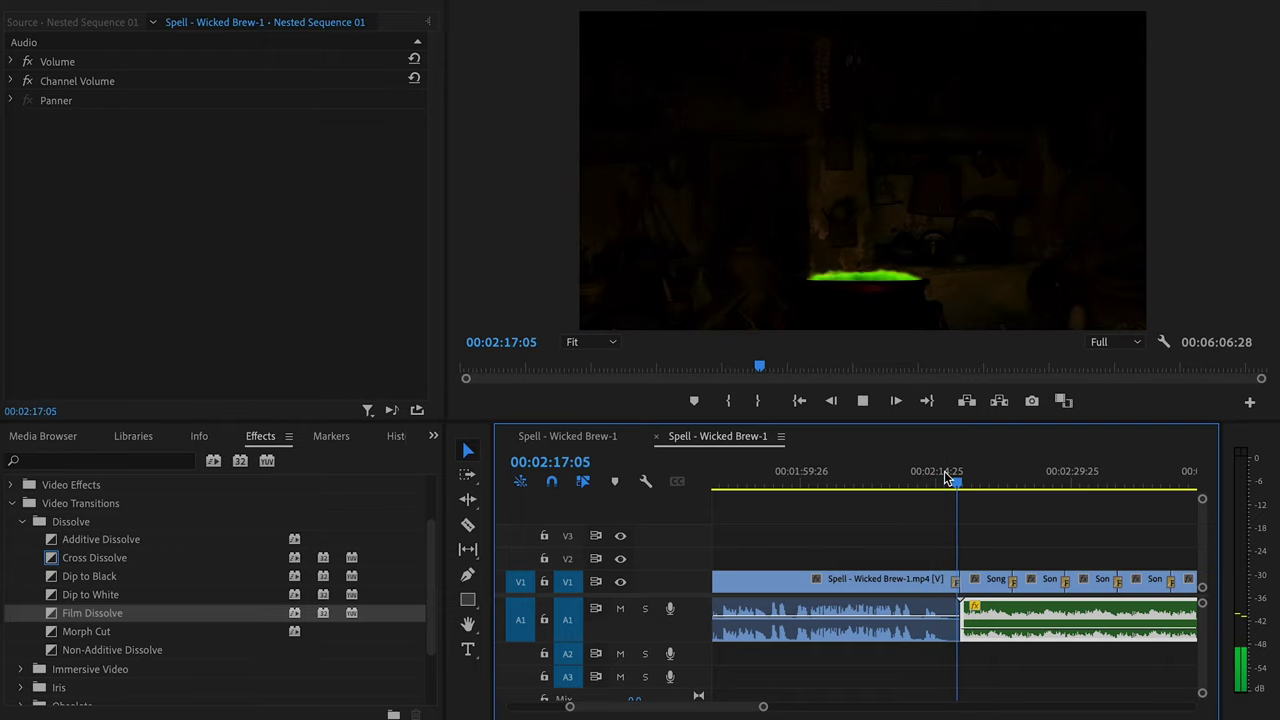
{"action": "left_click", "coordinate": [935, 479]}
{"action": "key", "text": "space"}
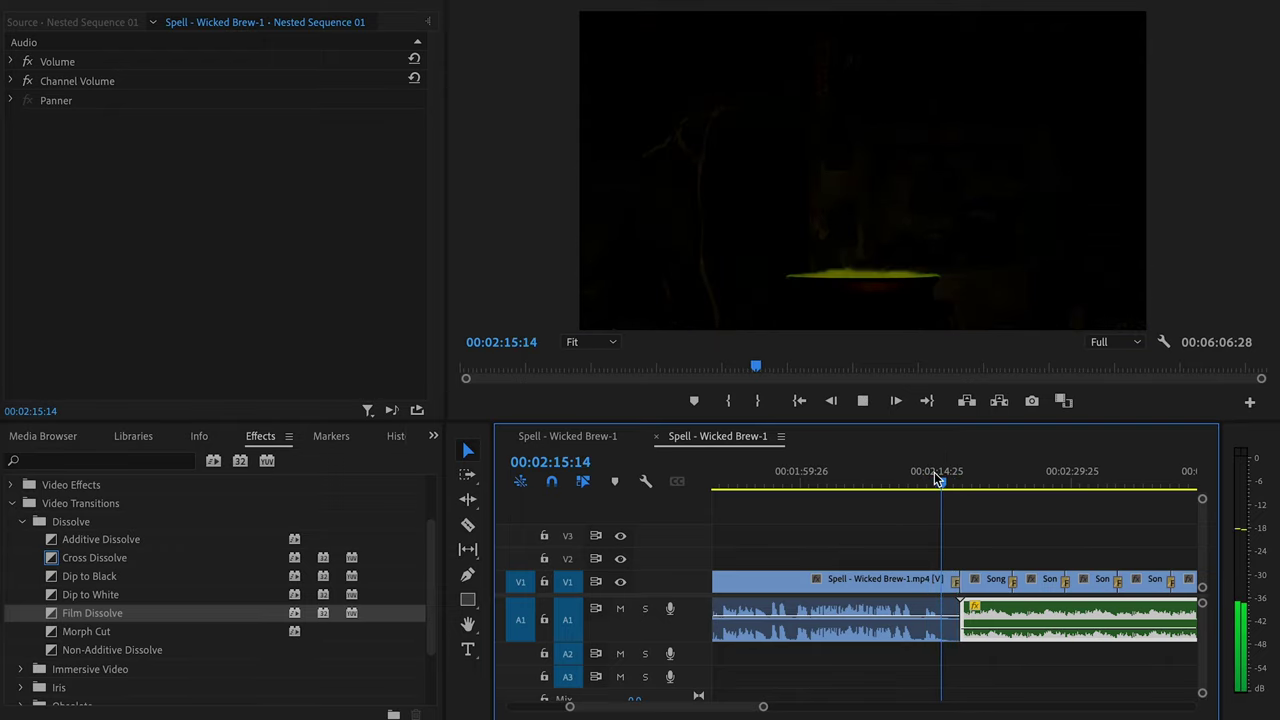
{"action": "key", "text": "space"}
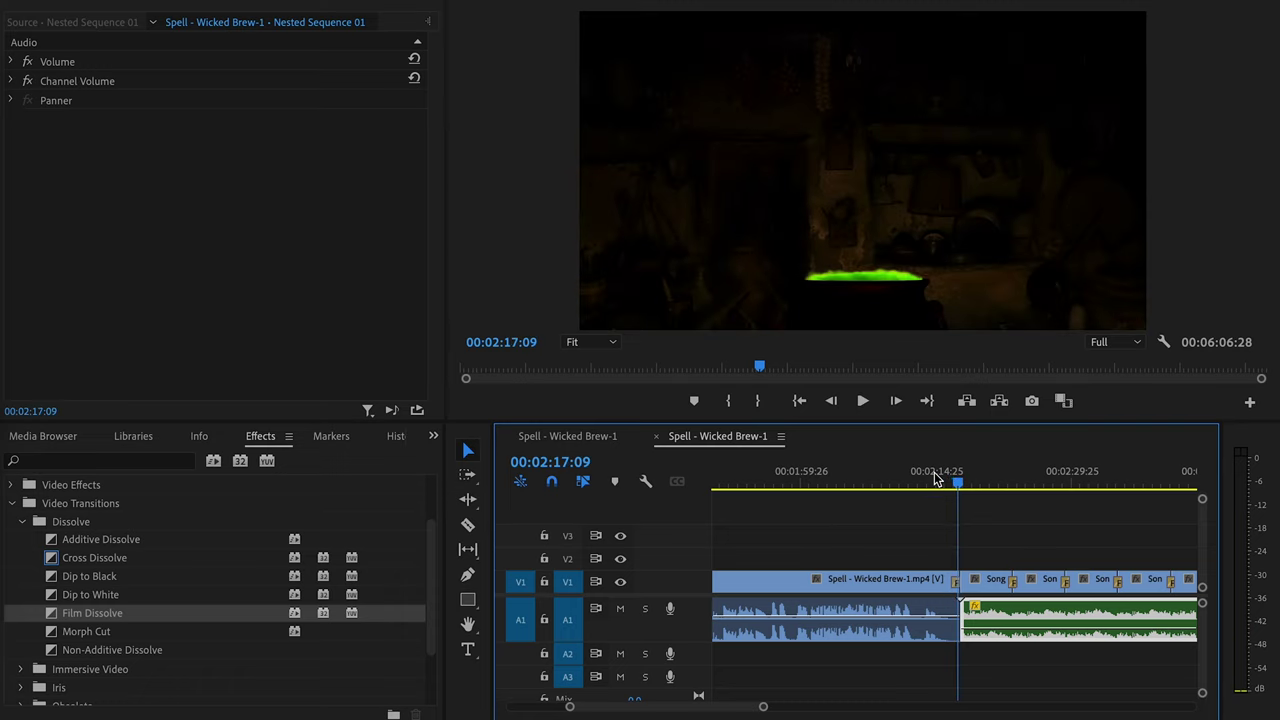
{"action": "key", "text": "="}
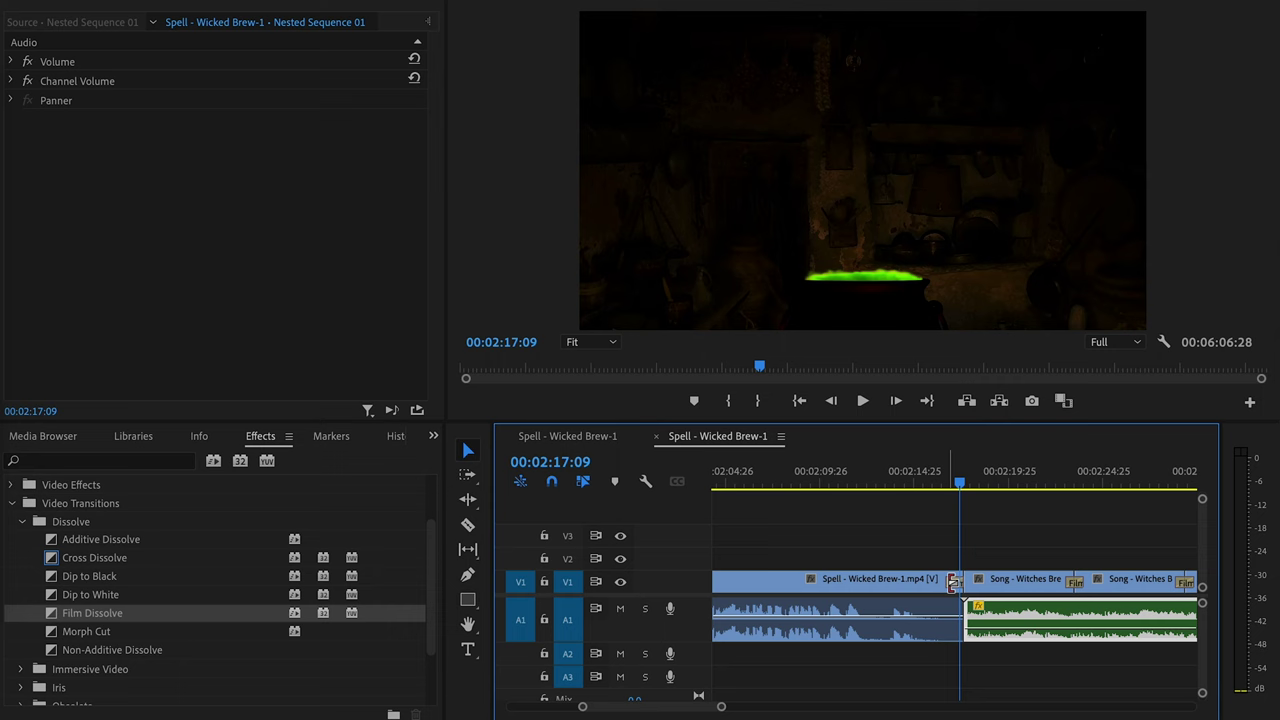
{"action": "left_click_drag", "start_coordinate": [955, 582], "coordinate": [900, 582]}
Finish lengthening the first Film Dissolve and play it back to check the result
{"action": "left_click", "coordinate": [862, 485]}
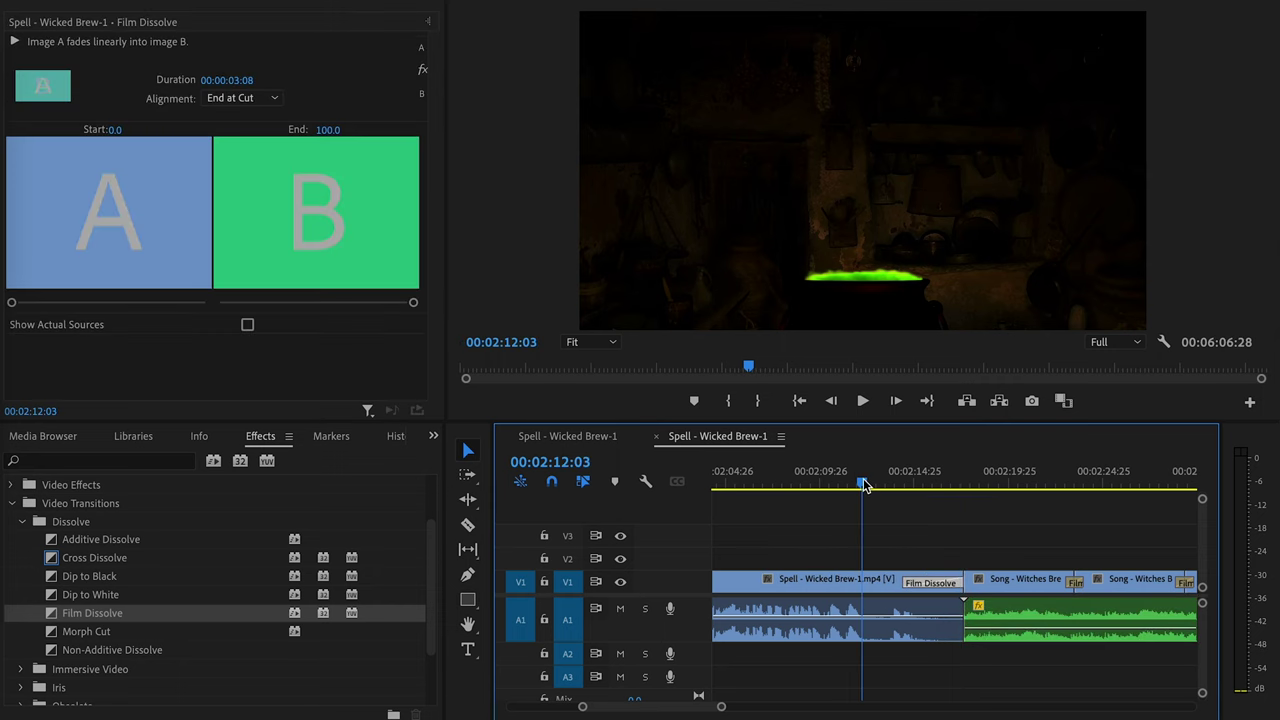
{"action": "key", "text": "space"}
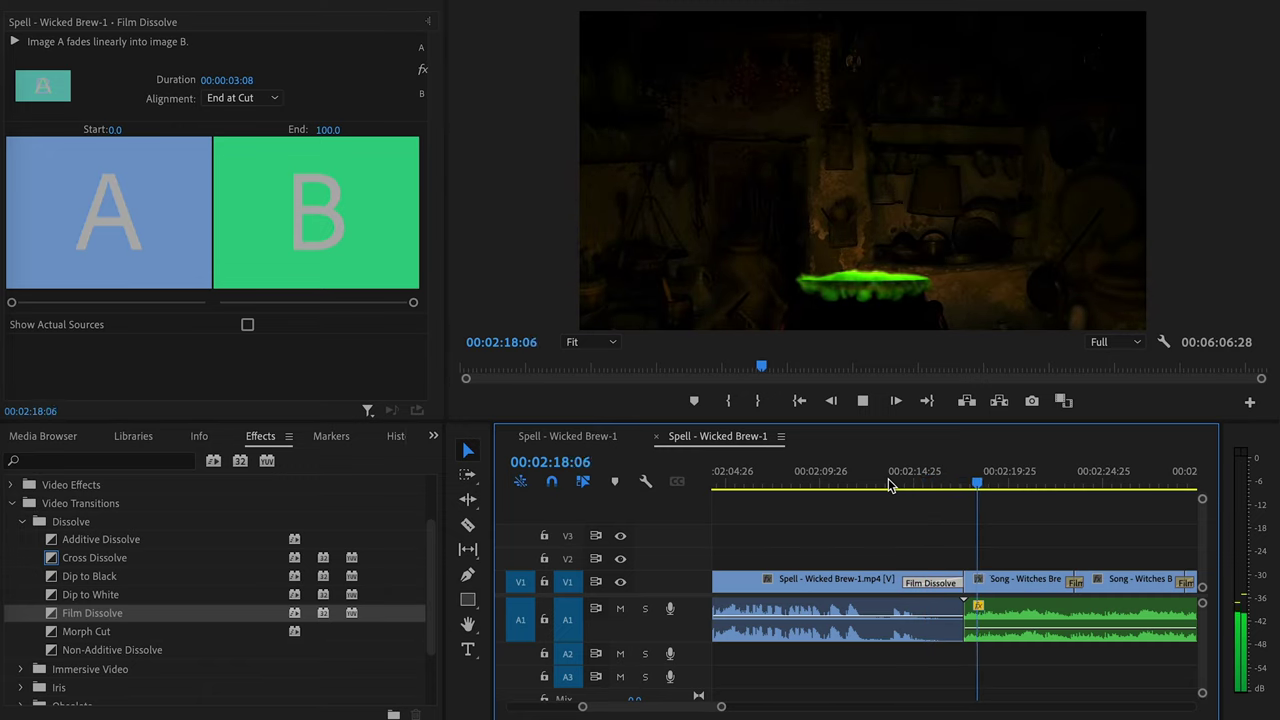
{"action": "key", "text": "space"}
{"action": "key", "text": "minus"}
{"action": "key", "text": "minus"}
{"action": "key", "text": "minus"}
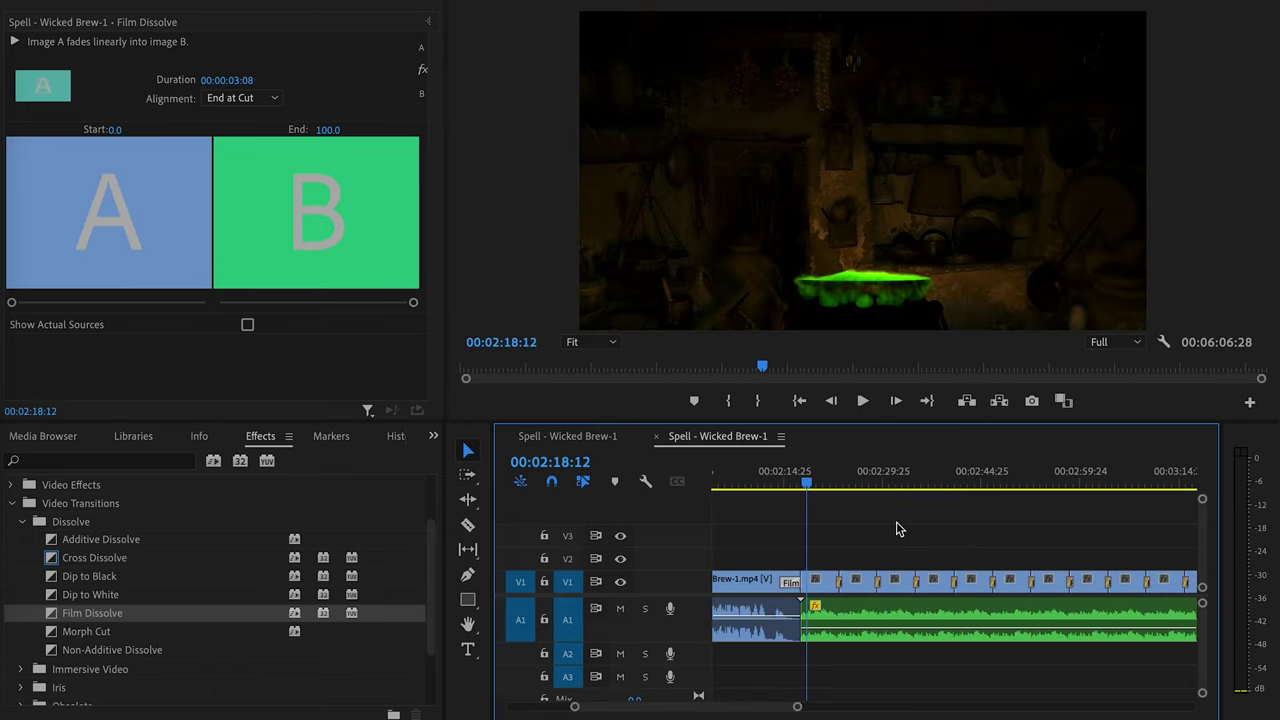
{"action": "scroll", "coordinate": [896, 528], "scroll_direction": "right", "scroll_amount": 8}
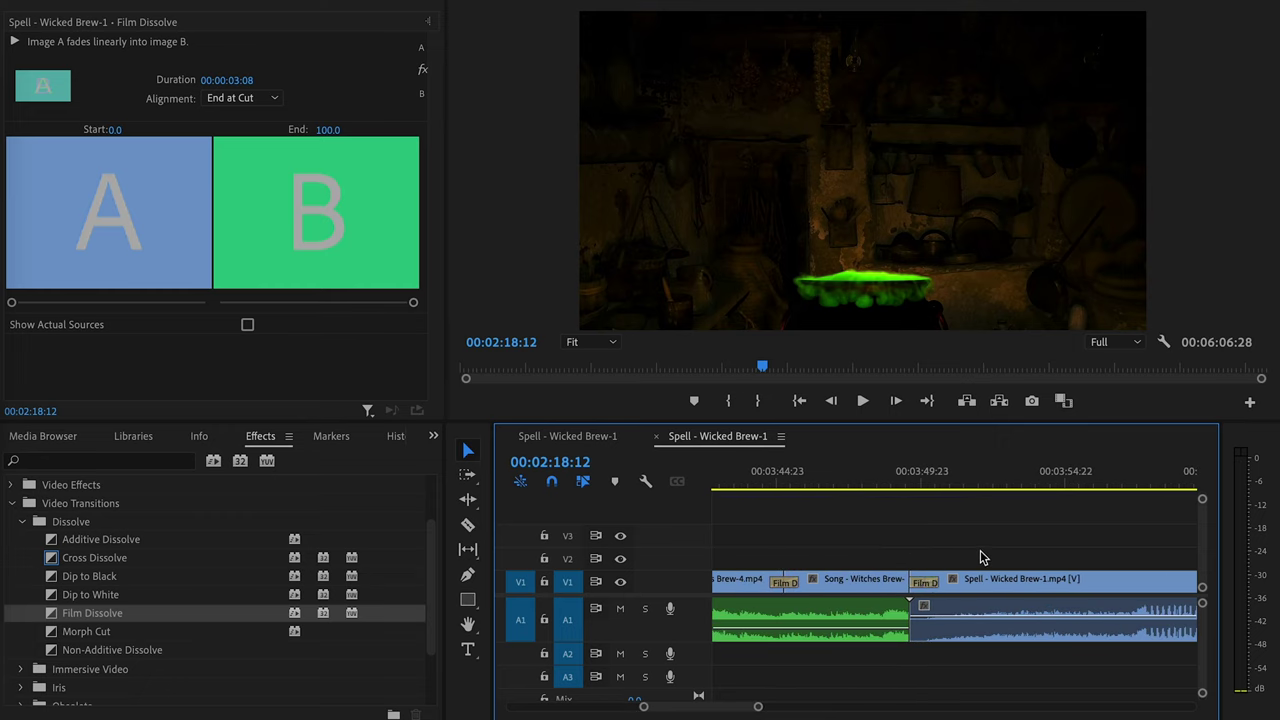
Make the second Film Dissolve Start at Cut lasting 00:00:02:00, preview it, and save SyncDemo_witch
{"action": "left_click", "coordinate": [927, 481]}
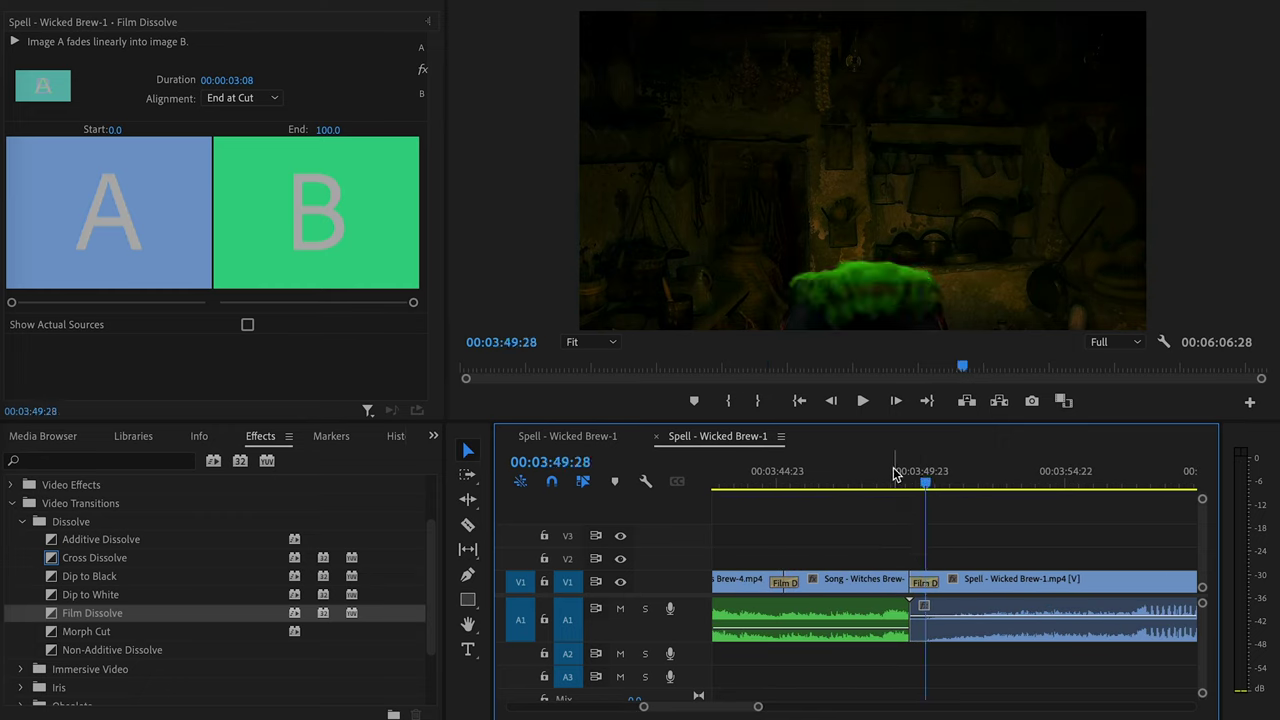
{"action": "key", "text": "shift+k"}
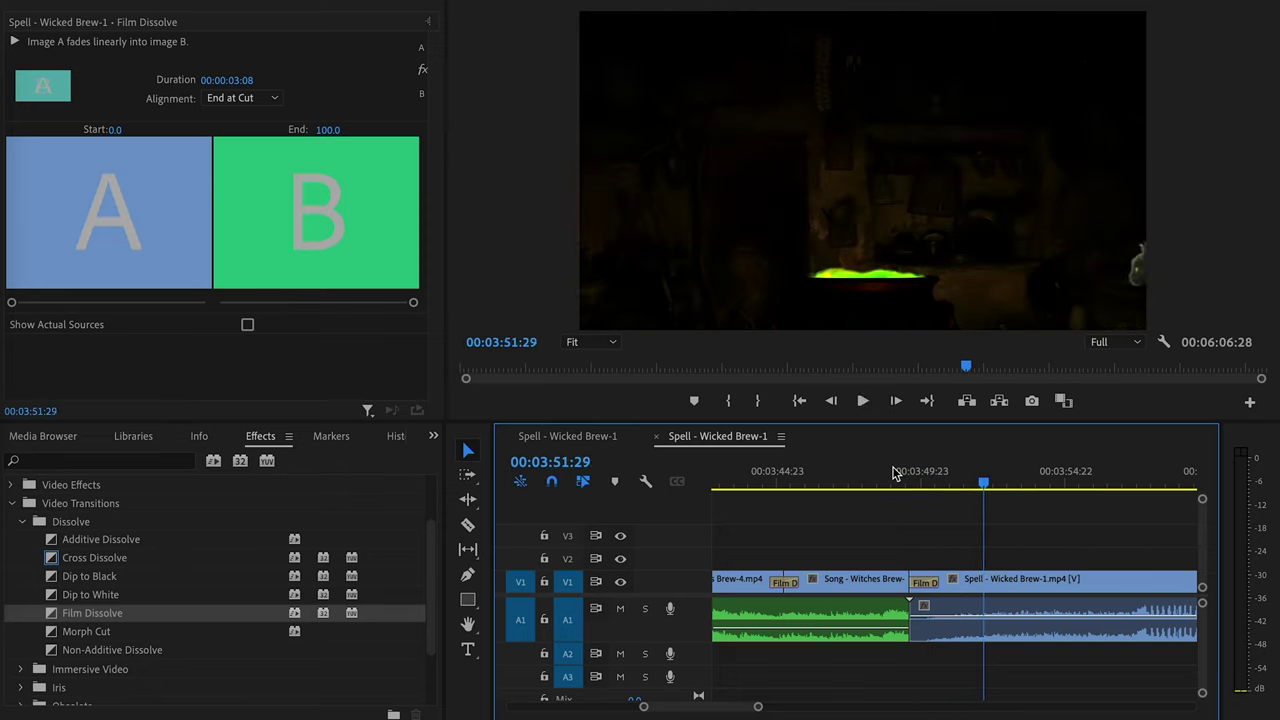
{"action": "left_click_drag", "start_coordinate": [921, 580], "coordinate": [958, 582]}
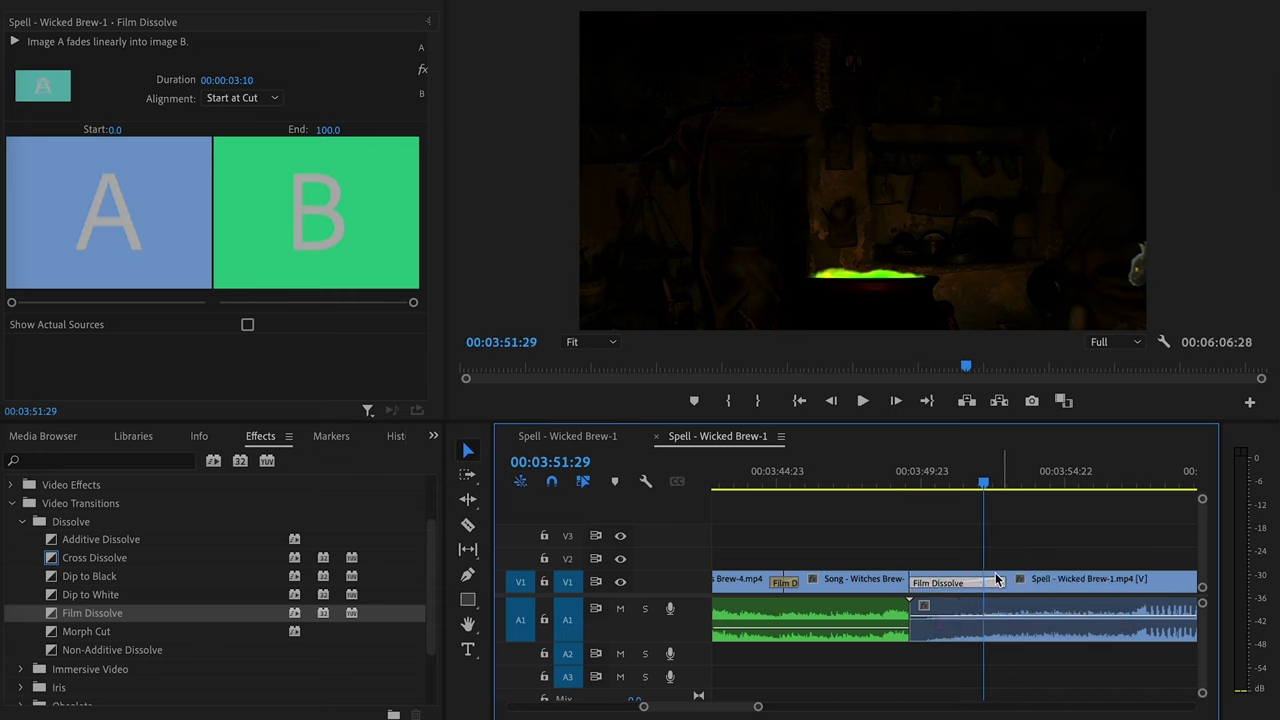
{"action": "left_click", "coordinate": [894, 481]}
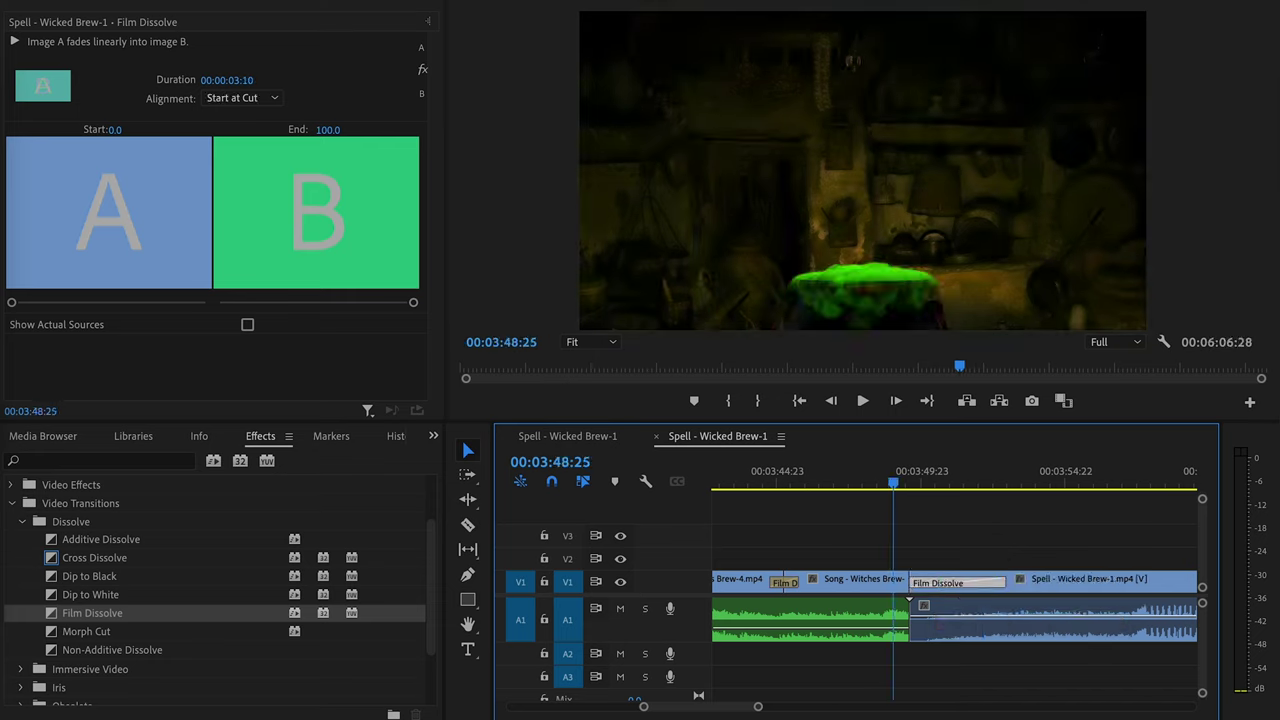
{"action": "key", "text": "space"}
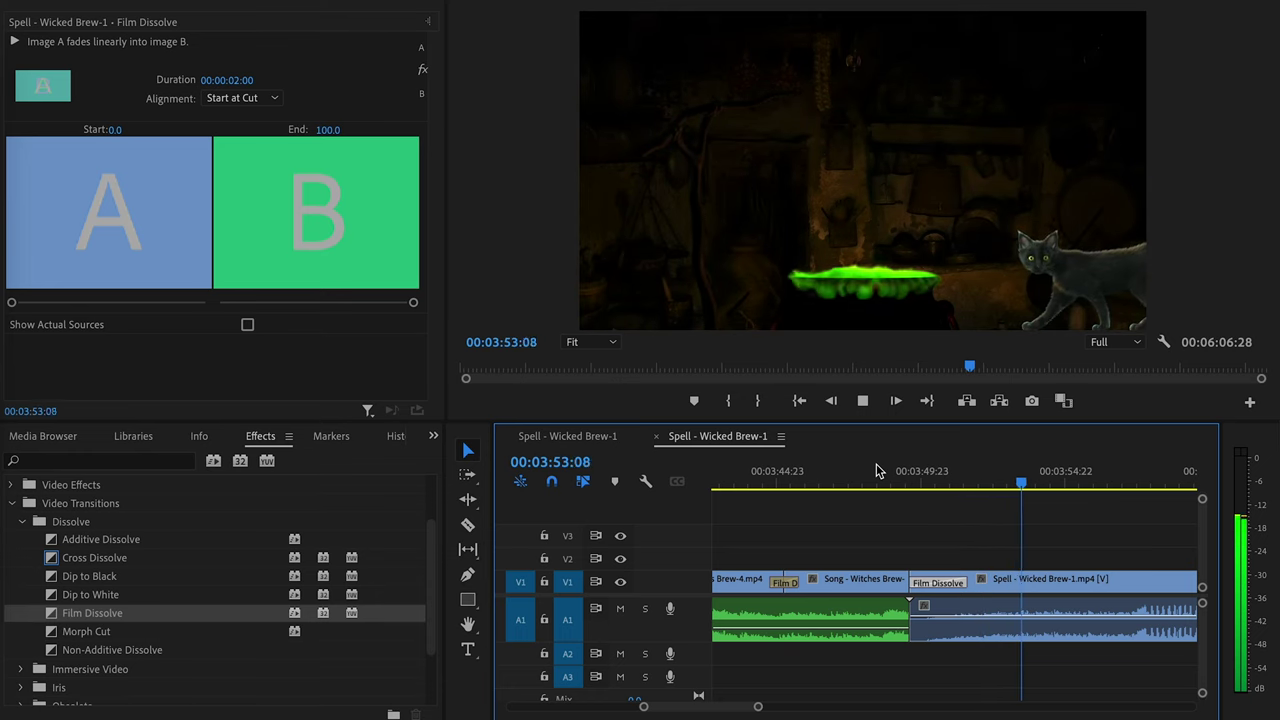
{"action": "key", "text": "space"}
{"action": "key", "text": "minus"}
{"action": "key", "text": "minus"}
{"action": "key", "text": "minus"}
{"action": "key", "text": "minus"}
{"action": "key", "text": "minus"}
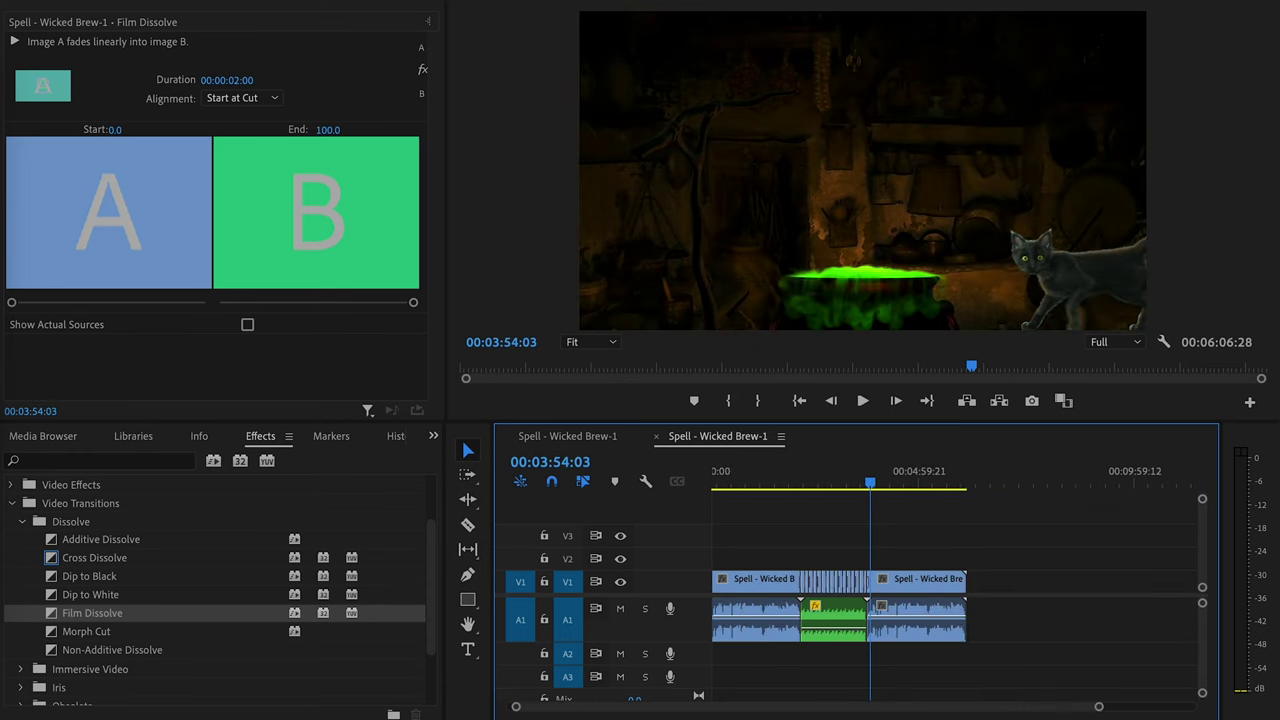
{"action": "left_click", "coordinate": [110, 2]}
{"action": "left_click", "coordinate": [117, 181]}
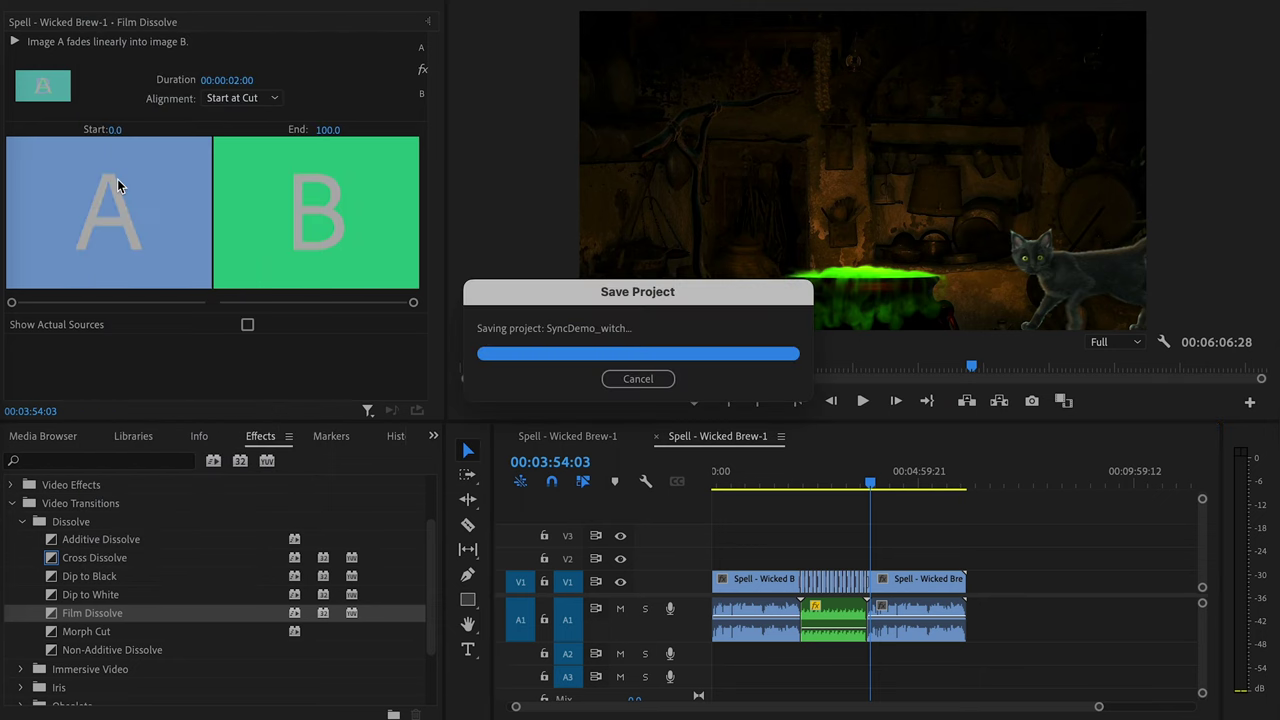